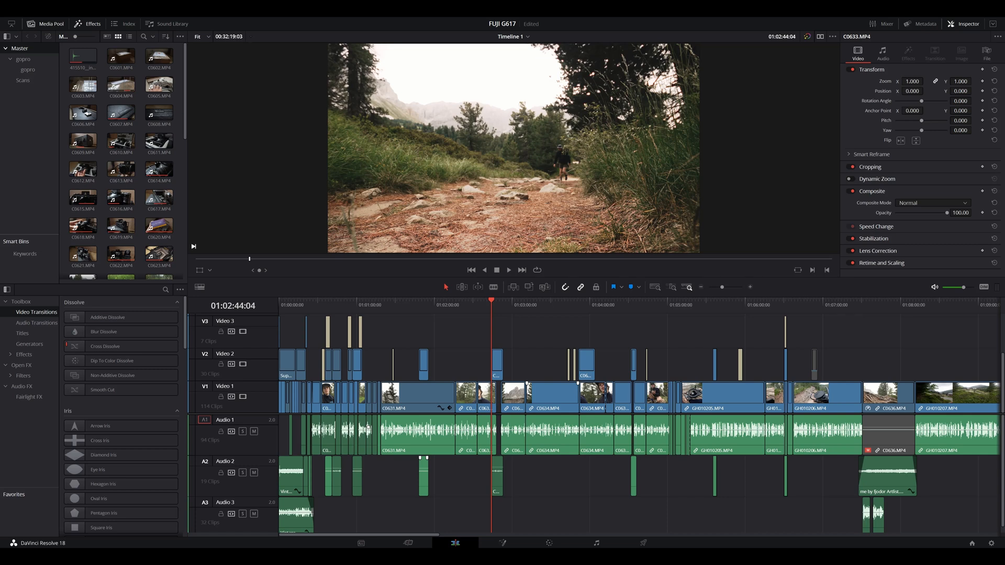
Step: Play the walking shot on the timeline, and advance to the talking shot that follows at 01:02:53:13
{"action": "key", "text": "space"}
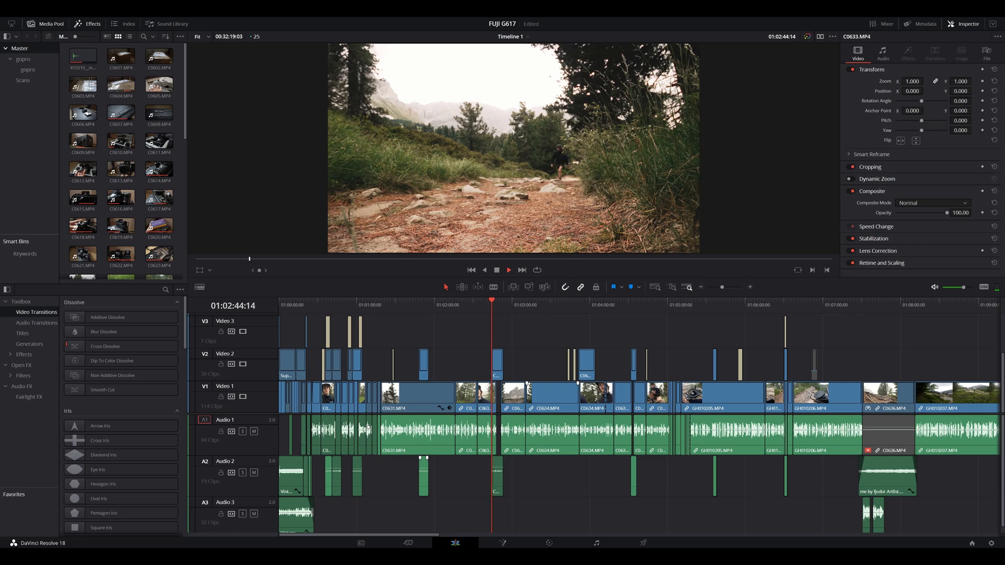
{"action": "key", "text": "space"}
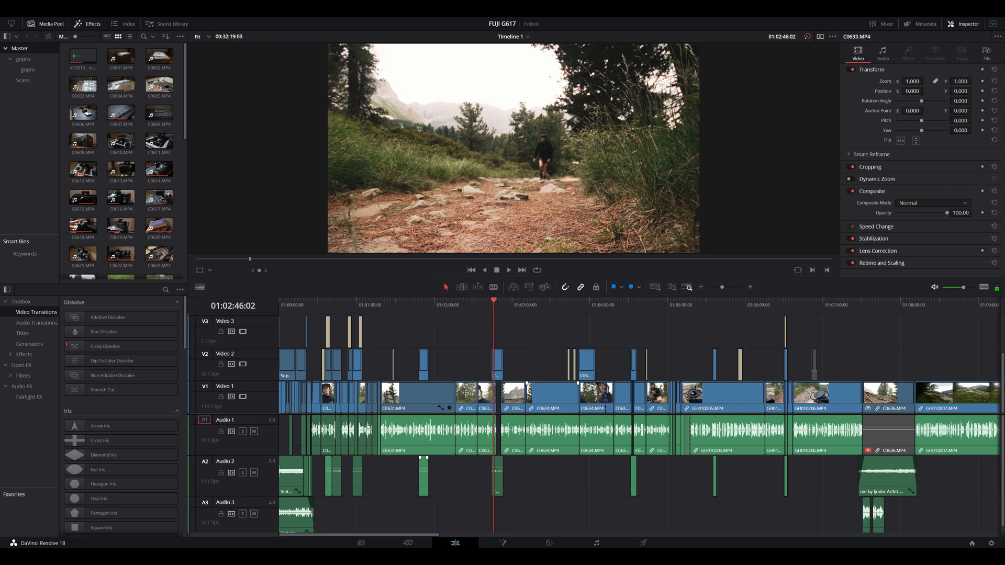
{"action": "key", "text": "Down"}
{"action": "key", "text": "Down"}
{"action": "key", "text": "Down"}
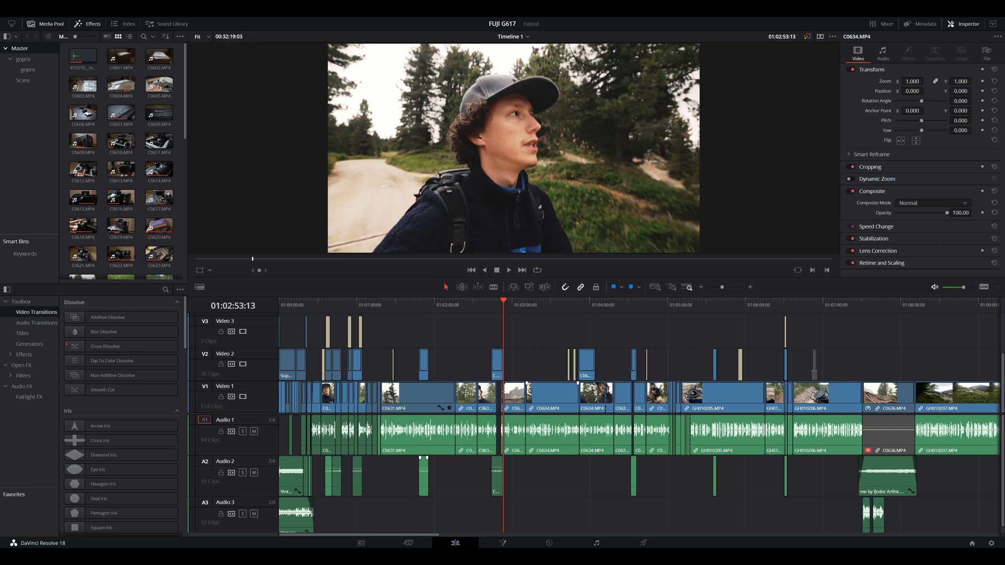
Step: Turn off timeline snapping and open the walking clip at 01:02:51:06 on the Color page
{"action": "key", "text": "n"}
{"action": "key", "text": "l"}
{"action": "key", "text": "l"}
{"action": "key", "text": "l"}
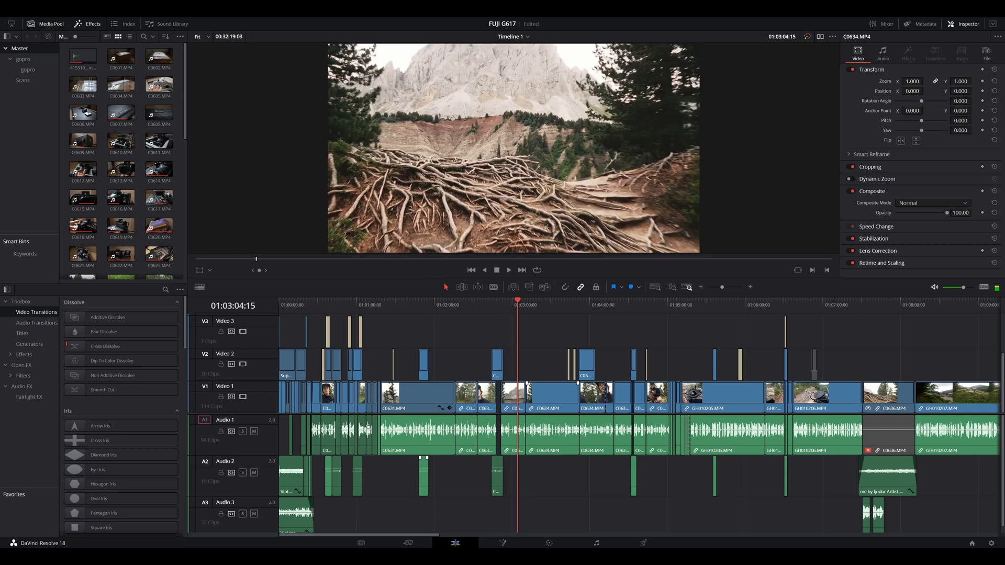
{"action": "left_click_drag", "start_coordinate": [518, 301], "coordinate": [500, 302]}
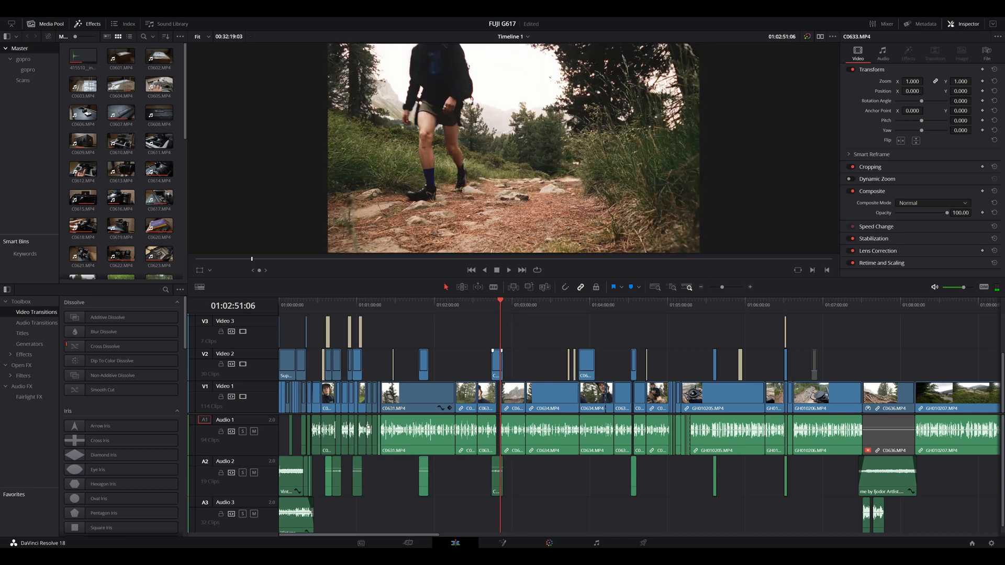
{"action": "key", "text": "shift+6"}
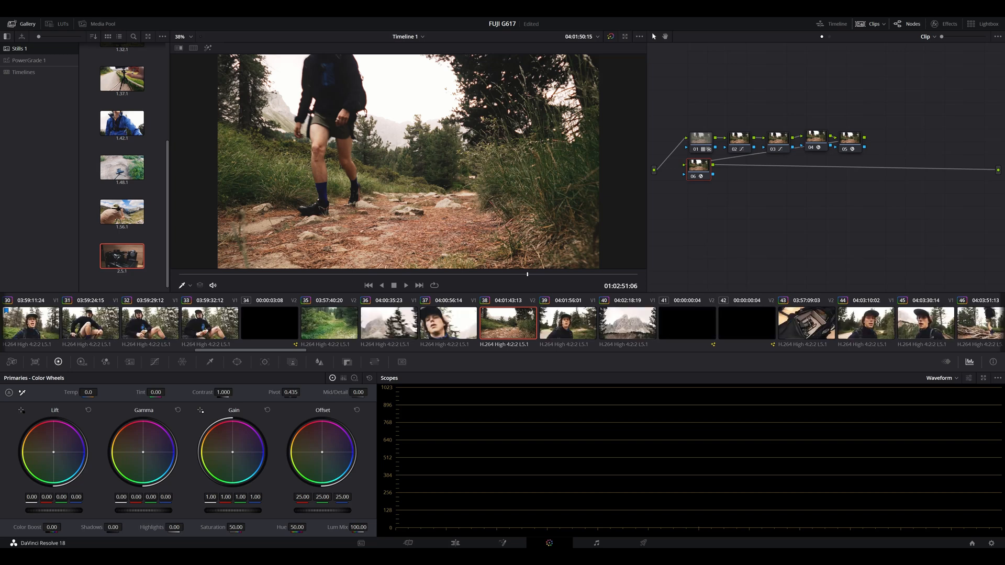
Step: Move node 06 beside node 05 at the end of the chain and disable all six nodes
{"action": "left_click_drag", "start_coordinate": [699, 169], "coordinate": [889, 141]}
{"action": "left_click_drag", "start_coordinate": [678, 122], "coordinate": [785, 163]}
{"action": "key", "text": "ctrl+d"}
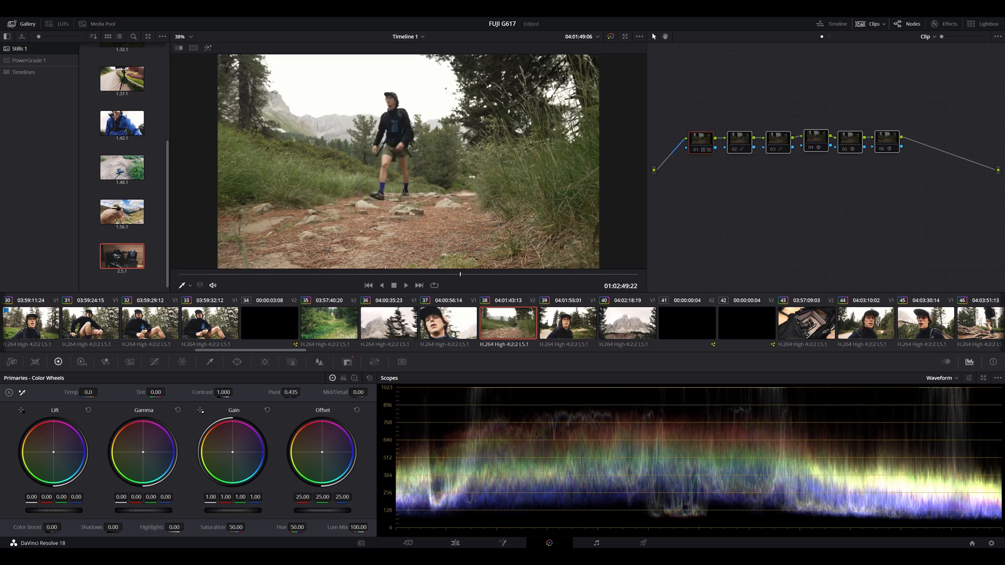
Step: Enable nodes 01, 02, 03 and 04 one after another to rebuild the grade on the walking clip
{"action": "scroll", "coordinate": [409, 161], "scroll_direction": "up", "scroll_amount": 4}
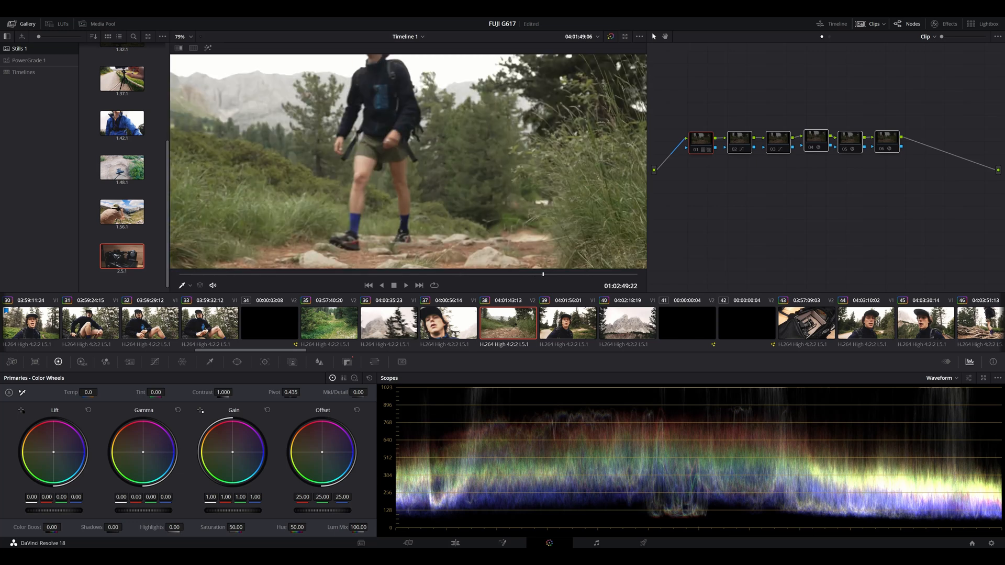
{"action": "scroll", "coordinate": [409, 161], "scroll_direction": "down", "scroll_amount": 4}
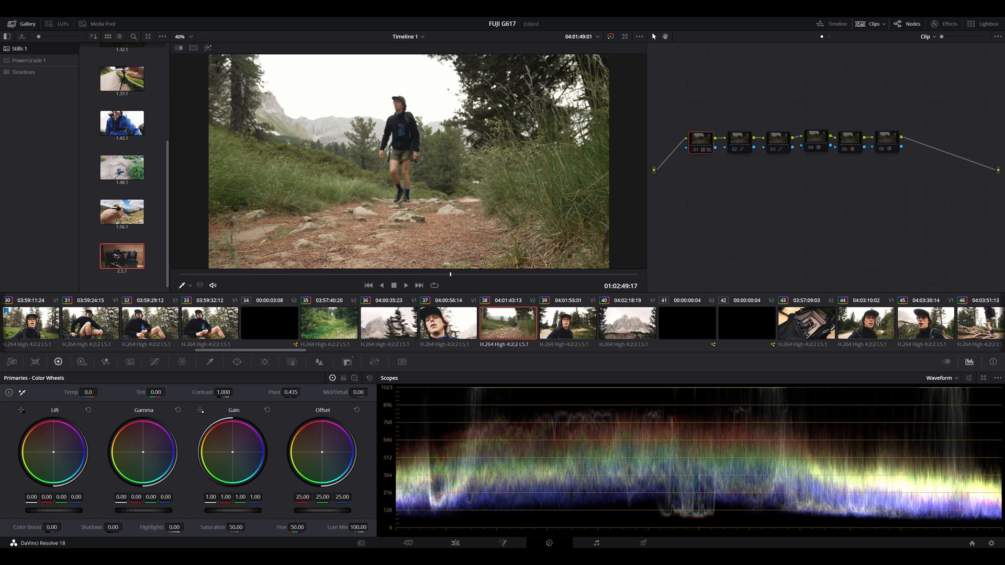
{"action": "key", "text": "ctrl+d"}
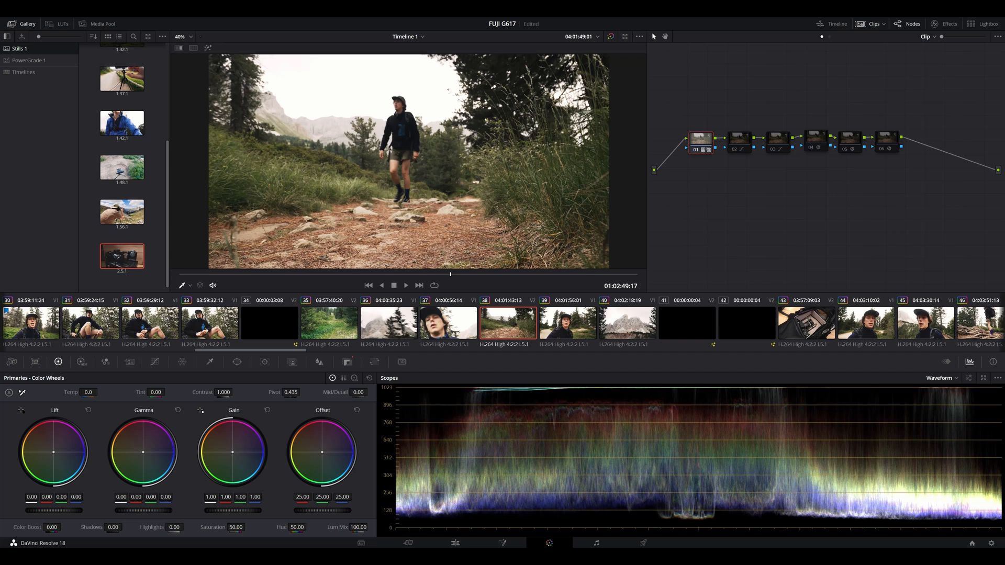
{"action": "left_click", "coordinate": [735, 150]}
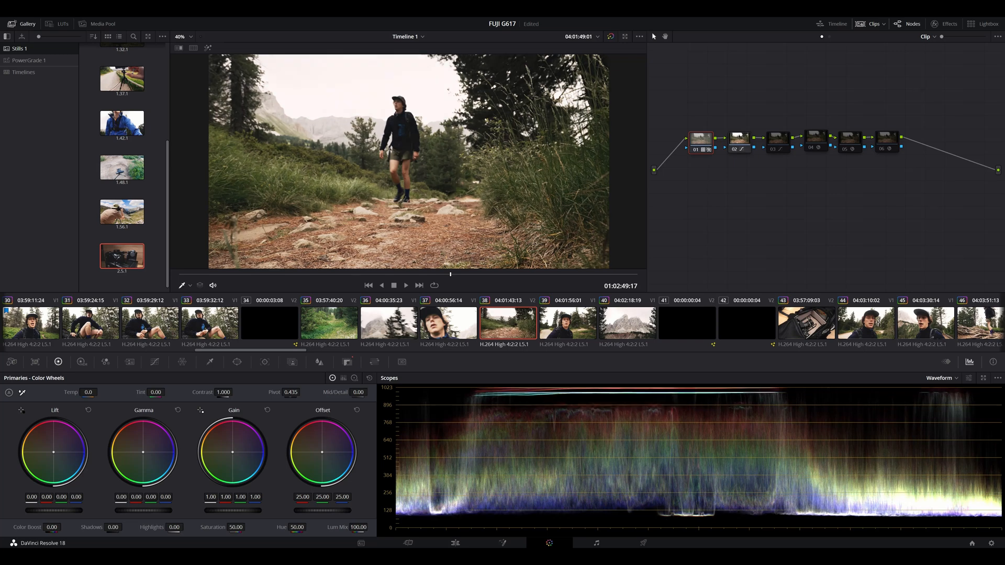
{"action": "left_click", "coordinate": [773, 149]}
{"action": "left_click", "coordinate": [811, 148]}
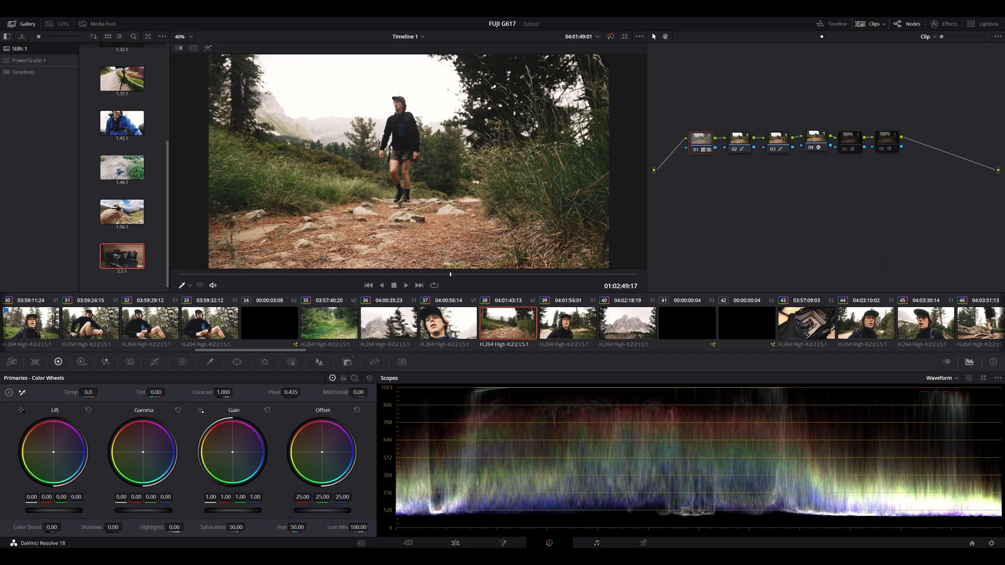
Step: Show the Glow settings of node 04 and toggle the node to compare the highlights with and without glow
{"action": "double_click", "coordinate": [812, 147]}
{"action": "key", "text": "ctrl+d"}
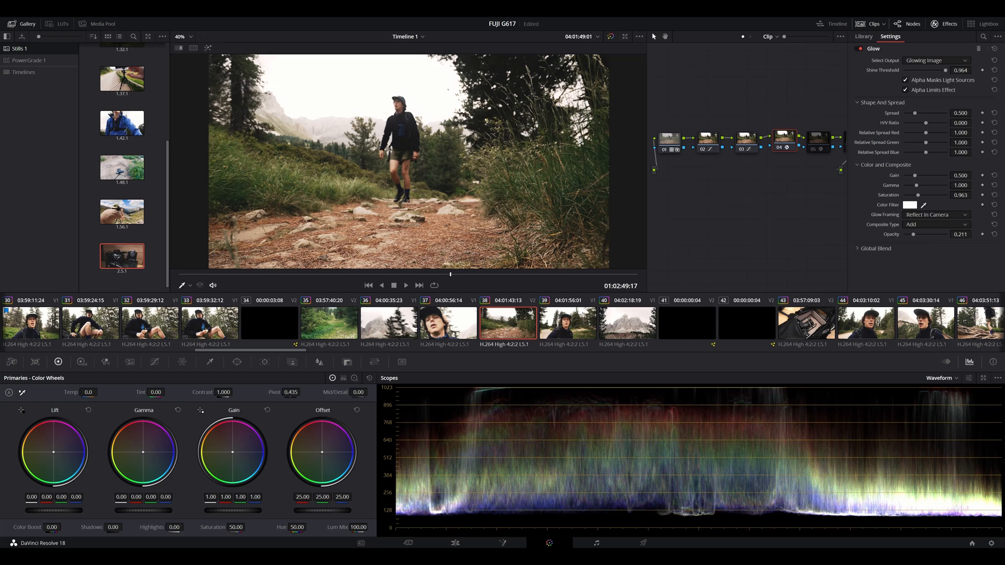
{"action": "key", "text": "ctrl+d"}
{"action": "key", "text": "ctrl+d"}
{"action": "scroll", "coordinate": [409, 162], "scroll_direction": "up", "scroll_amount": 5}
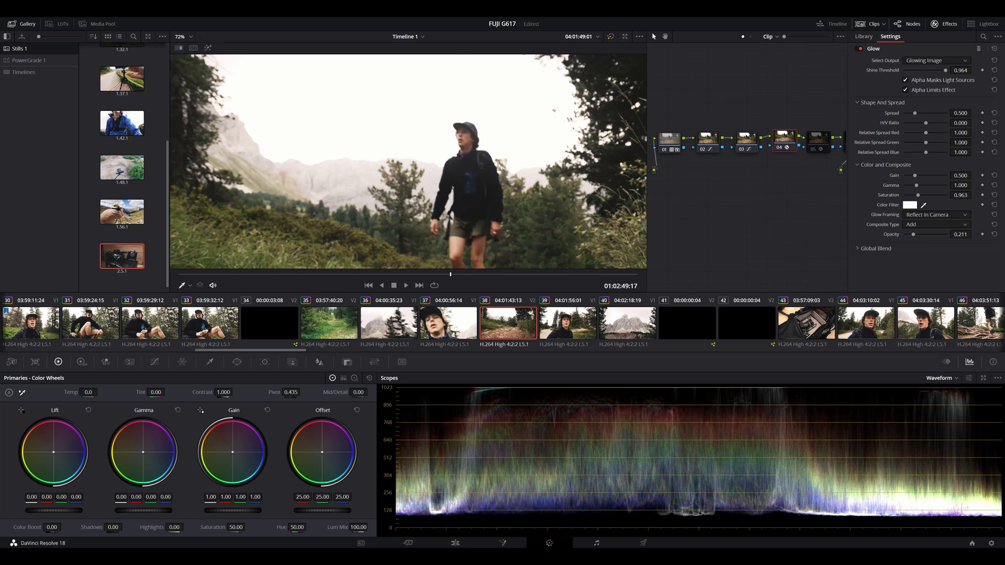
{"action": "scroll", "coordinate": [409, 163], "scroll_direction": "down", "scroll_amount": 3}
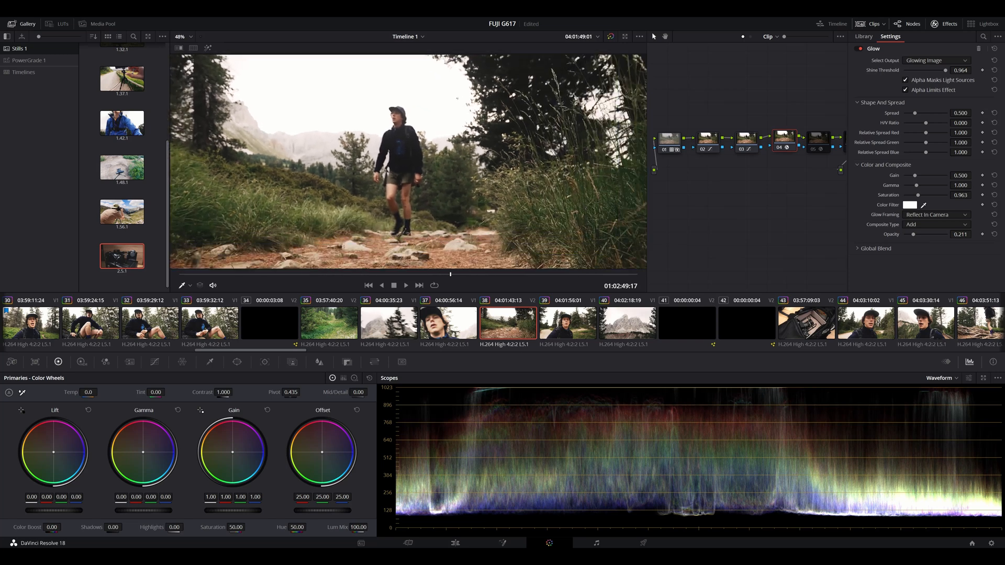
Step: Enable the Film Grain node 05 and compare the enlarged image with and without the grain
{"action": "left_click", "coordinate": [814, 149]}
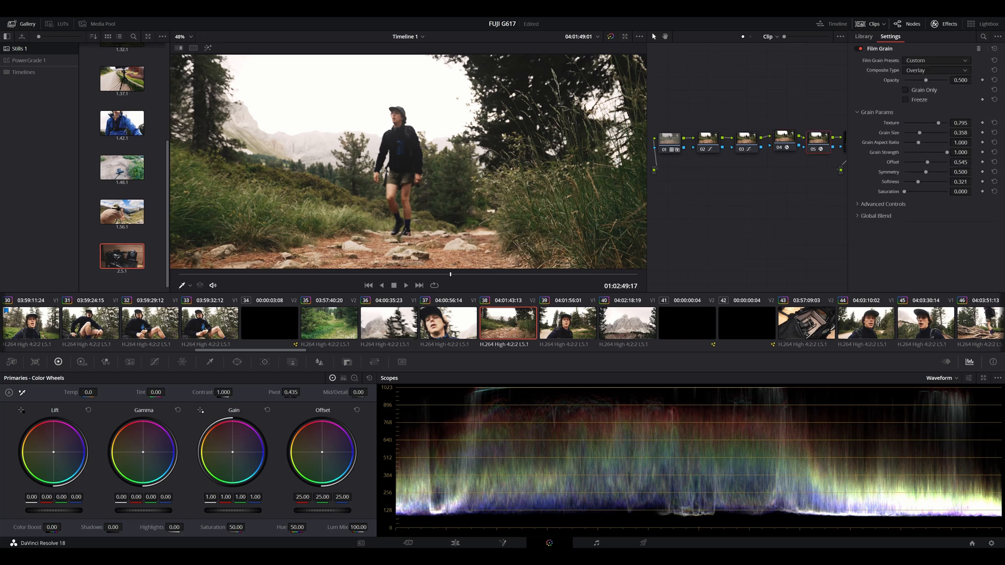
{"action": "scroll", "coordinate": [409, 162], "scroll_direction": "up", "scroll_amount": 2}
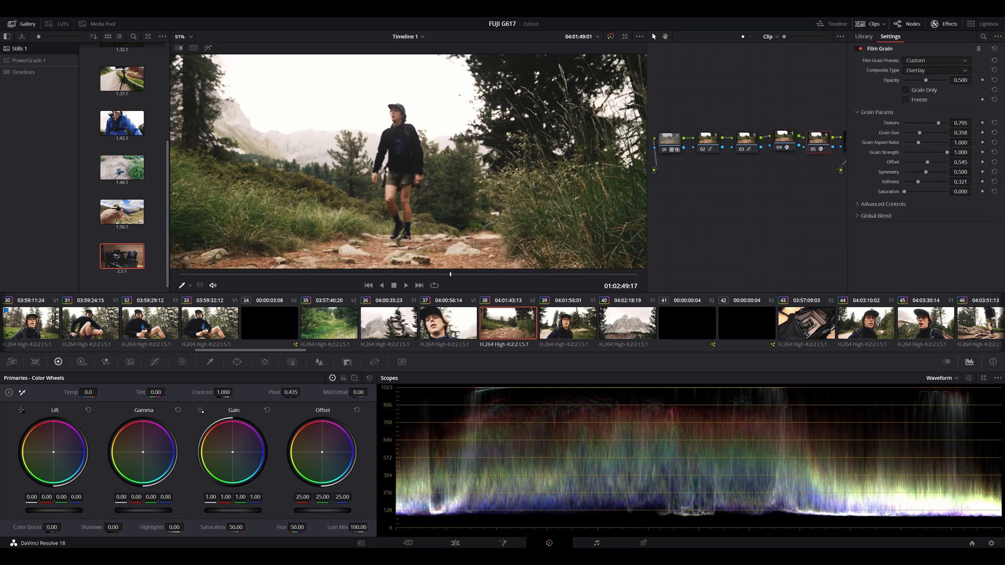
{"action": "scroll", "coordinate": [409, 163], "scroll_direction": "up", "scroll_amount": 5}
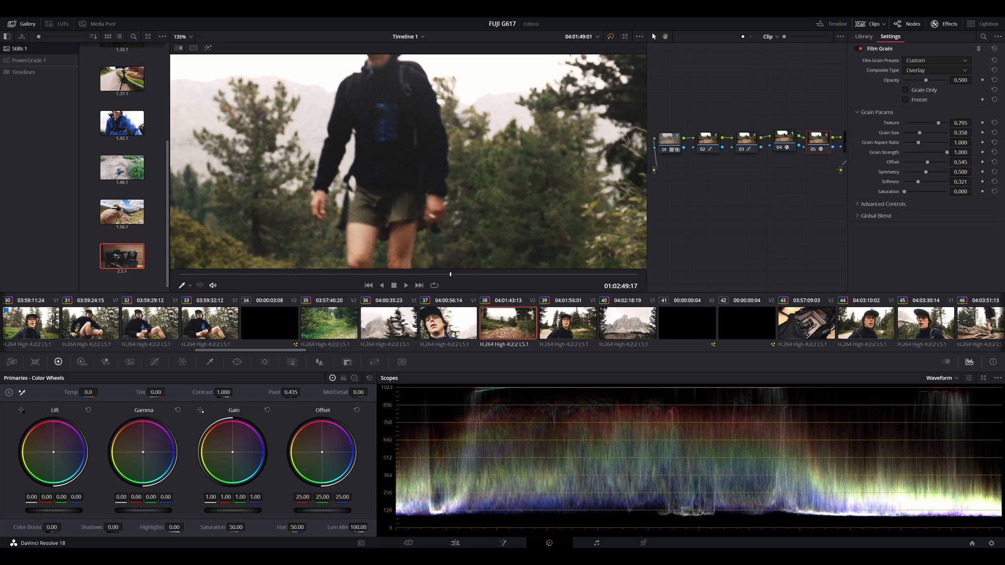
{"action": "key", "text": "ctrl+d"}
{"action": "key", "text": "ctrl+d"}
{"action": "key", "text": "ctrl+d"}
{"action": "key", "text": "ctrl+d"}
{"action": "key", "text": "alt+s"}
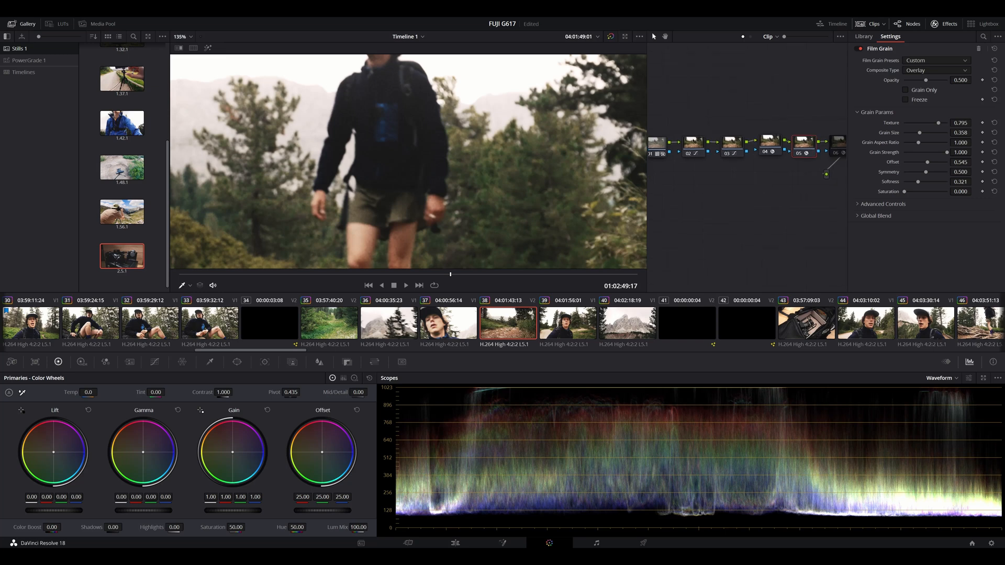
Step: Enable the Halation node 06 and compare its effect on the hiker's enlarged edges
{"action": "scroll", "coordinate": [409, 162], "scroll_direction": "down", "scroll_amount": 2}
{"action": "scroll", "coordinate": [408, 162], "scroll_direction": "up", "scroll_amount": 3}
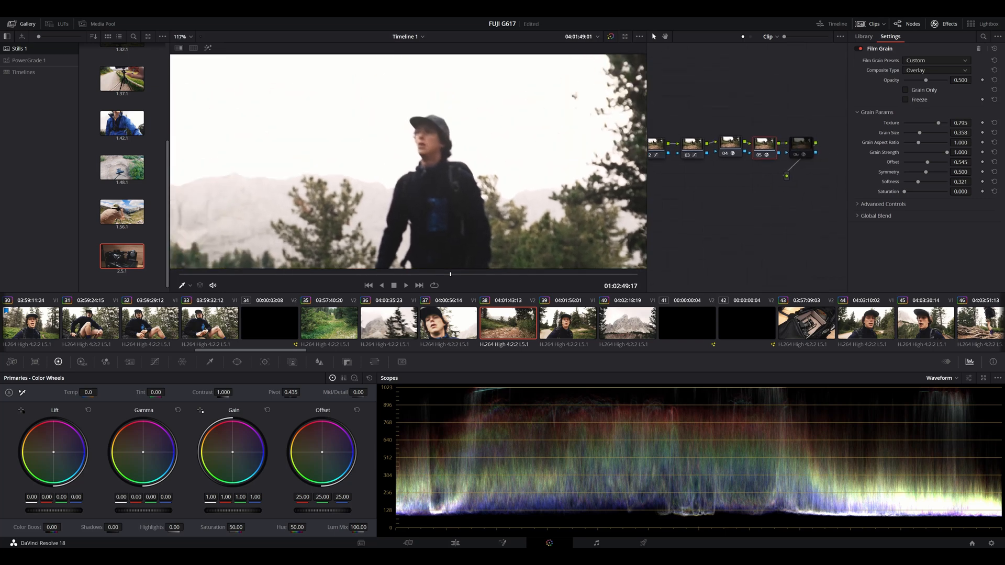
{"action": "key", "text": "ctrl+d"}
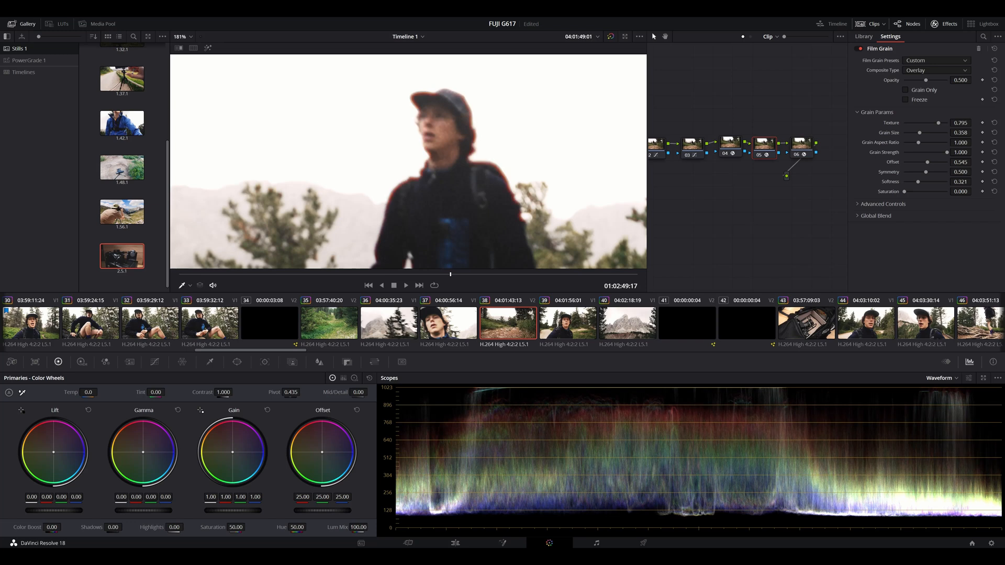
{"action": "left_click_drag", "start_coordinate": [802, 145], "coordinate": [801, 148]}
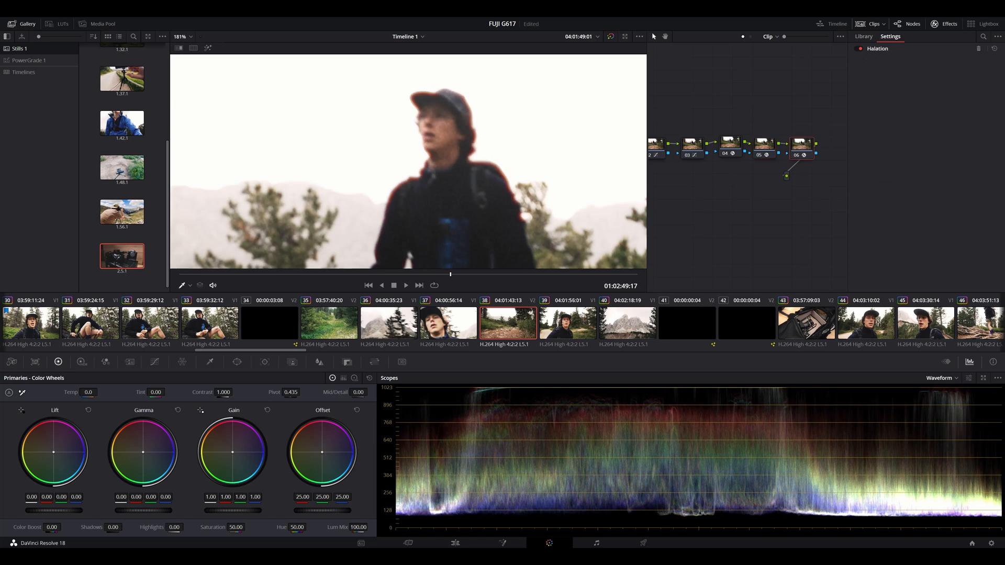
{"action": "key", "text": "ctrl+d"}
{"action": "key", "text": "ctrl+d"}
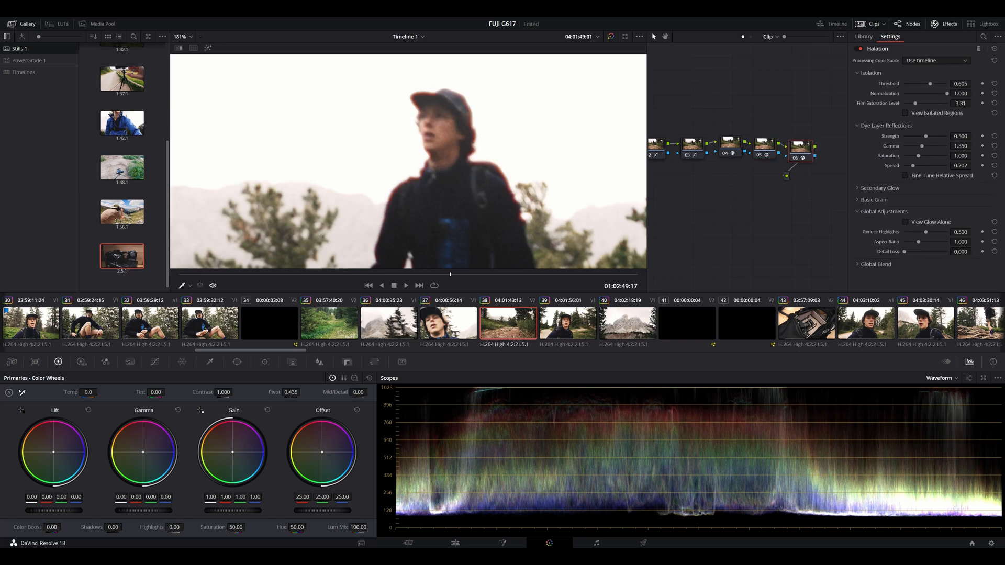
Step: View the full frame, switch to clip 39 to inspect its node graph, and hide the effect settings
{"action": "scroll", "coordinate": [408, 163], "scroll_direction": "down", "scroll_amount": 5}
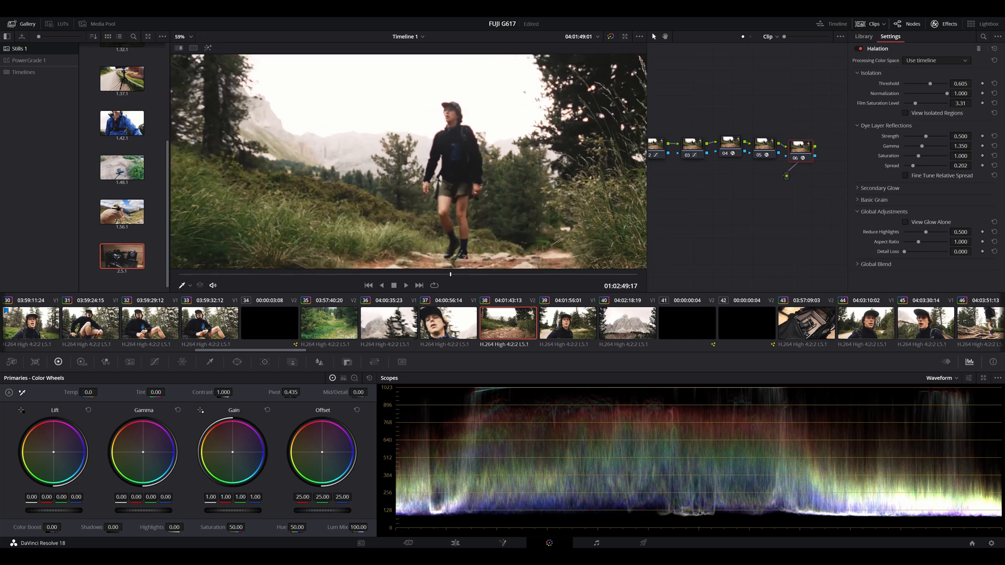
{"action": "scroll", "coordinate": [408, 162], "scroll_direction": "down", "scroll_amount": 3}
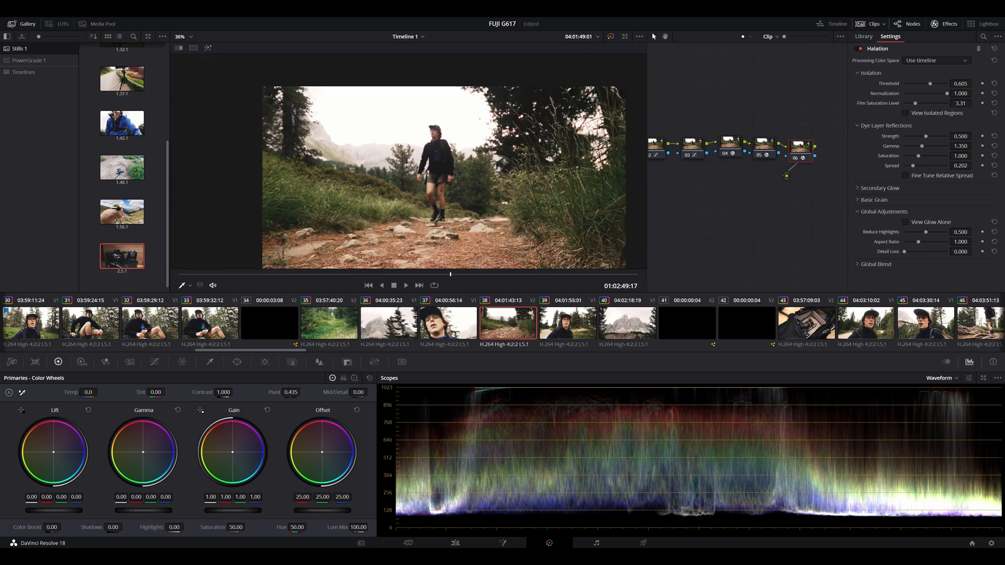
{"action": "scroll", "coordinate": [409, 162], "scroll_direction": "down", "scroll_amount": 1}
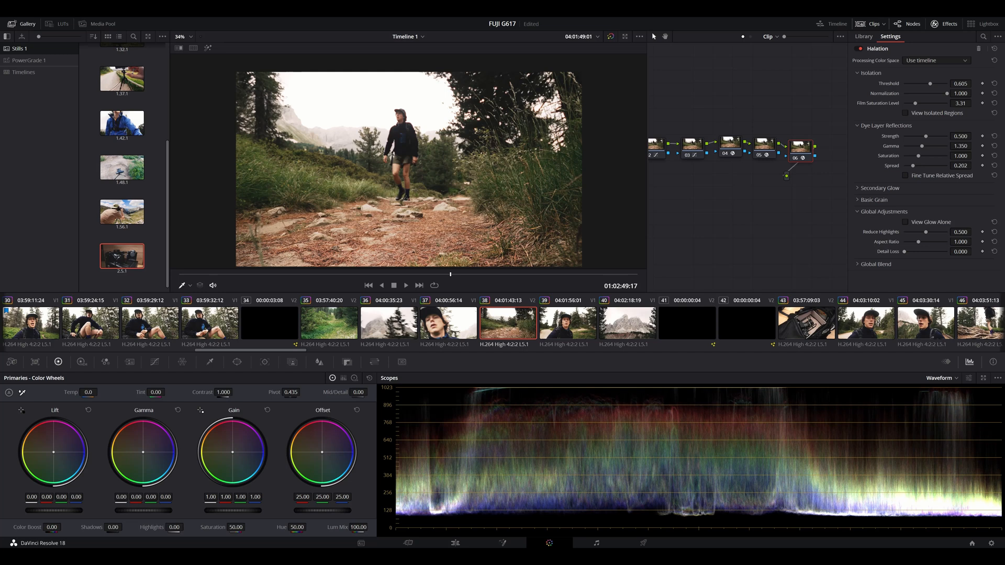
{"action": "left_click", "coordinate": [568, 323]}
{"action": "left_click_drag", "start_coordinate": [733, 215], "coordinate": [790, 218]}
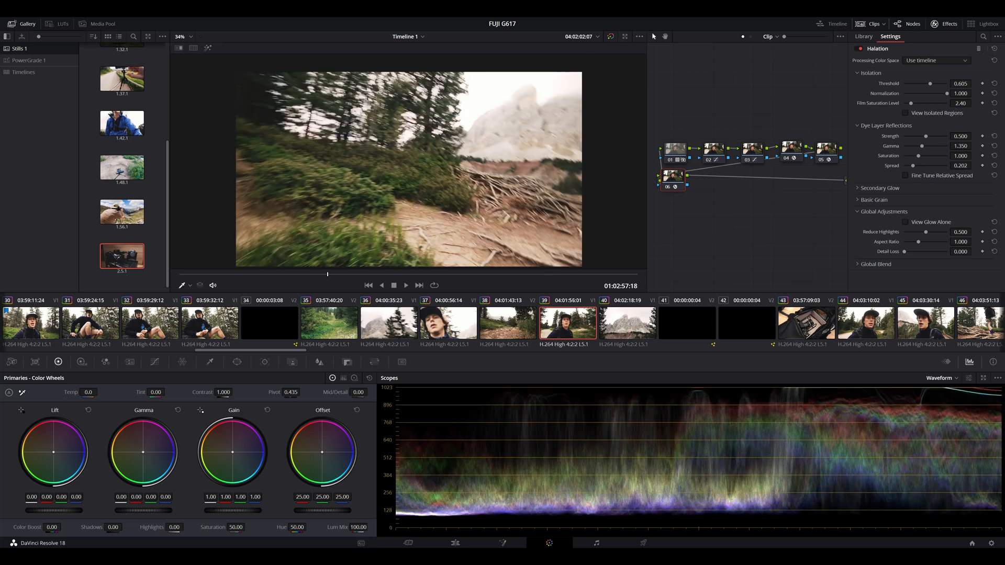
{"action": "left_click", "coordinate": [944, 24]}
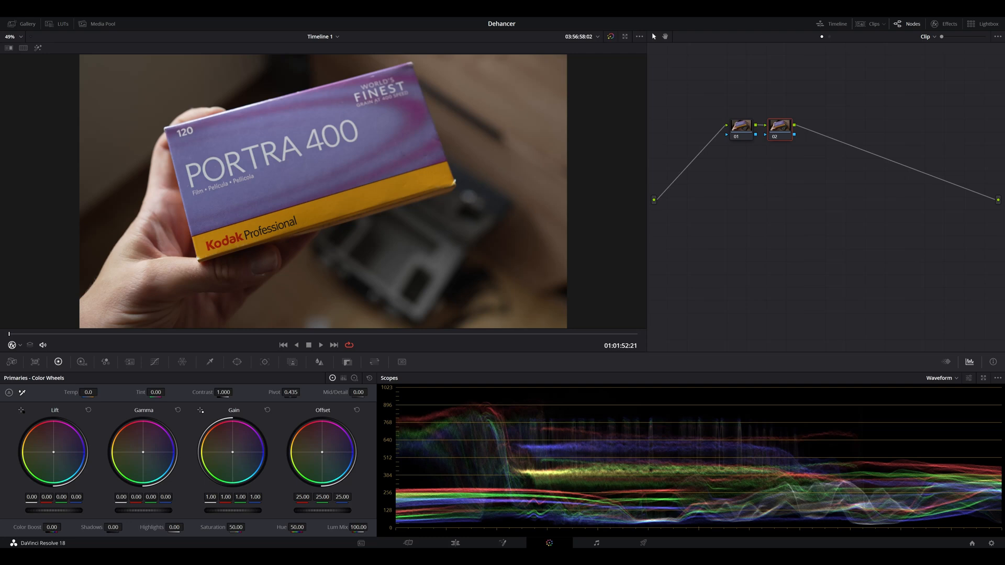
Step: Shape a gentle S-curve on node 01 of the Portra 400 clip, lifting highlights and midtones and lowering shadows
{"action": "left_click_drag", "start_coordinate": [742, 128], "coordinate": [737, 128]}
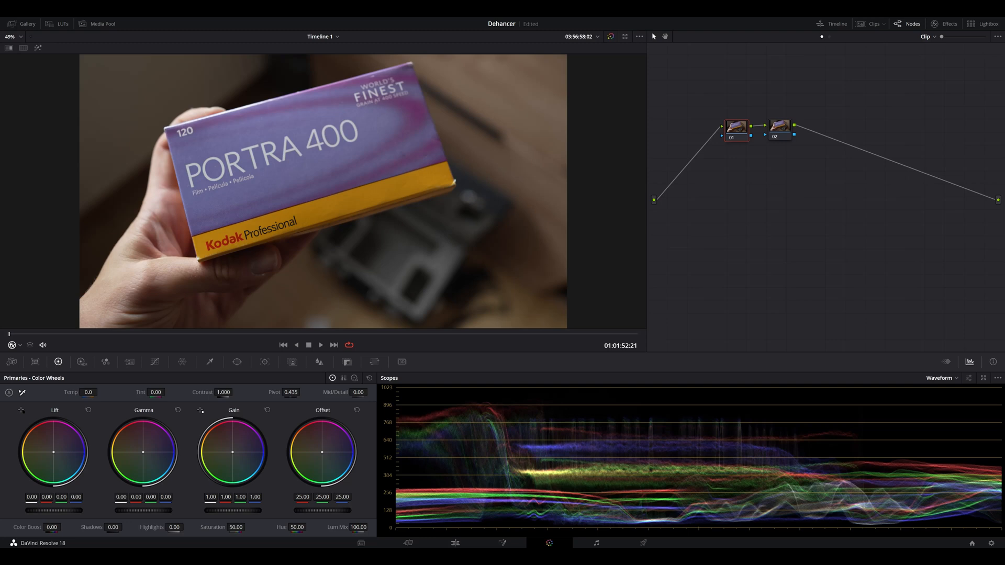
{"action": "left_click", "coordinate": [155, 361]}
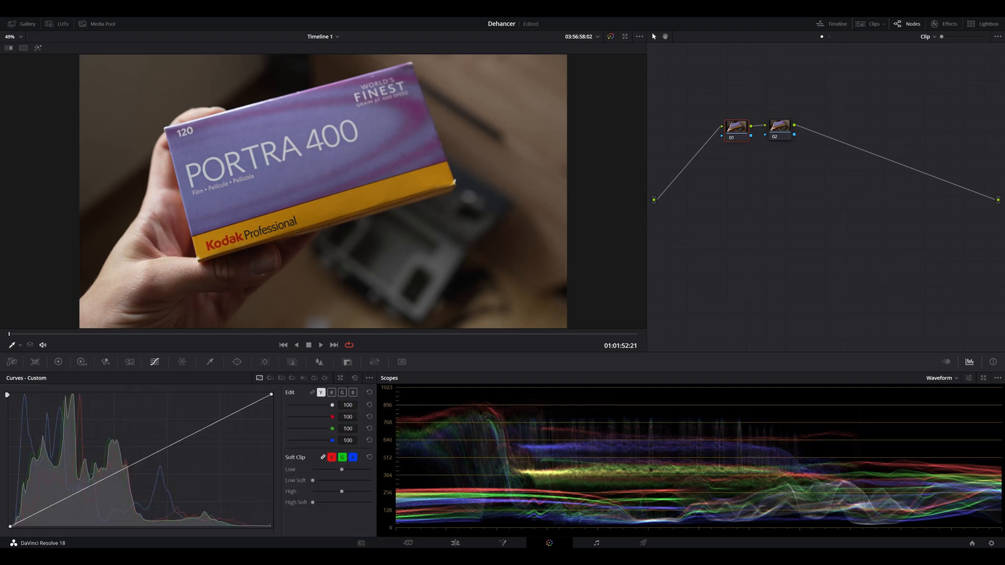
{"action": "left_click_drag", "start_coordinate": [222, 420], "coordinate": [221, 414]}
{"action": "left_click_drag", "start_coordinate": [45, 508], "coordinate": [45, 511]}
{"action": "left_click", "coordinate": [129, 465]}
{"action": "left_click_drag", "start_coordinate": [129, 465], "coordinate": [128, 463]}
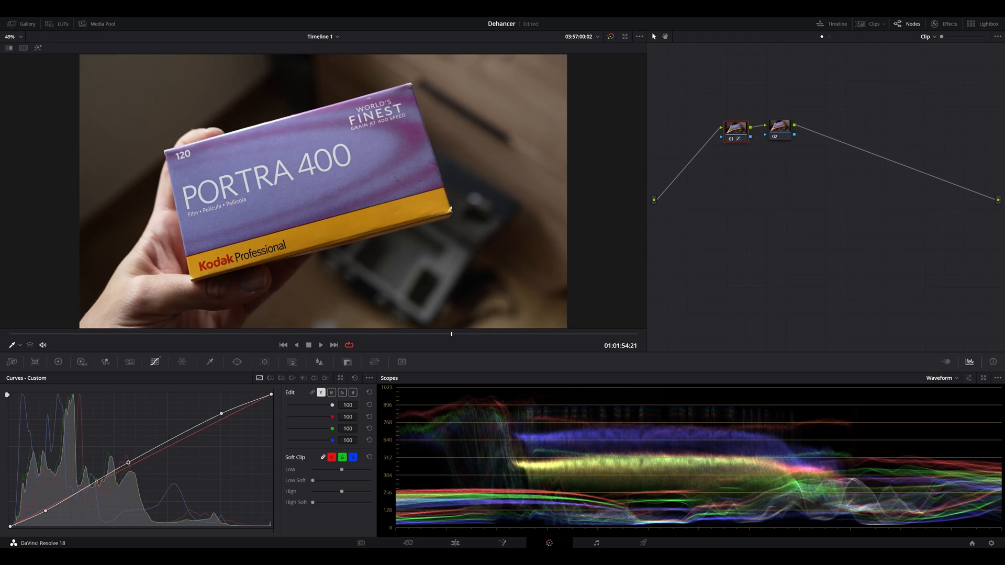
Step: Apply the Dehancer Pro 6.2.0 film emulation effect to node 02
{"action": "left_click", "coordinate": [780, 128]}
{"action": "mouse_move", "coordinate": [780, 128]}
{"action": "left_mouse_down"}
{"action": "mouse_move", "coordinate": [777, 137]}
{"action": "mouse_move", "coordinate": [775, 129]}
{"action": "left_mouse_up"}
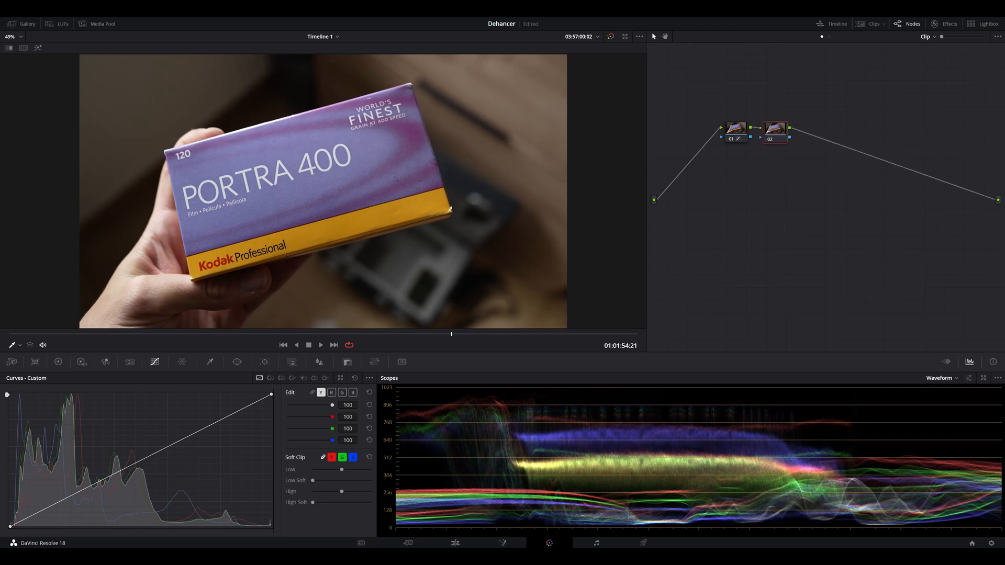
{"action": "left_click", "coordinate": [944, 24]}
{"action": "scroll", "coordinate": [924, 173], "scroll_direction": "up", "scroll_amount": 5}
{"action": "scroll", "coordinate": [924, 177], "scroll_direction": "down", "scroll_amount": 5}
{"action": "scroll", "coordinate": [924, 177], "scroll_direction": "up", "scroll_amount": 10}
{"action": "scroll", "coordinate": [925, 177], "scroll_direction": "down", "scroll_amount": 10}
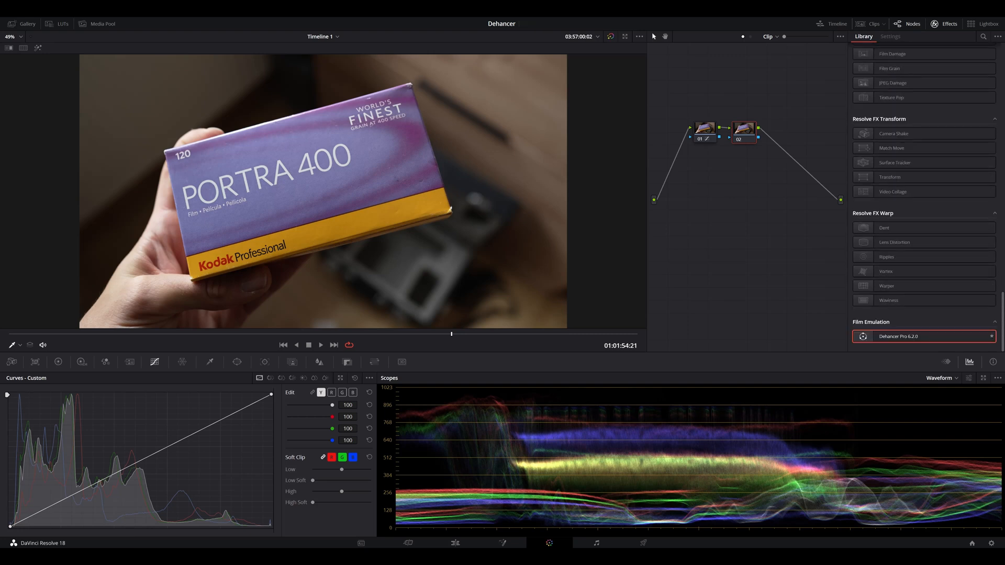
{"action": "left_click_drag", "start_coordinate": [890, 337], "coordinate": [744, 130]}
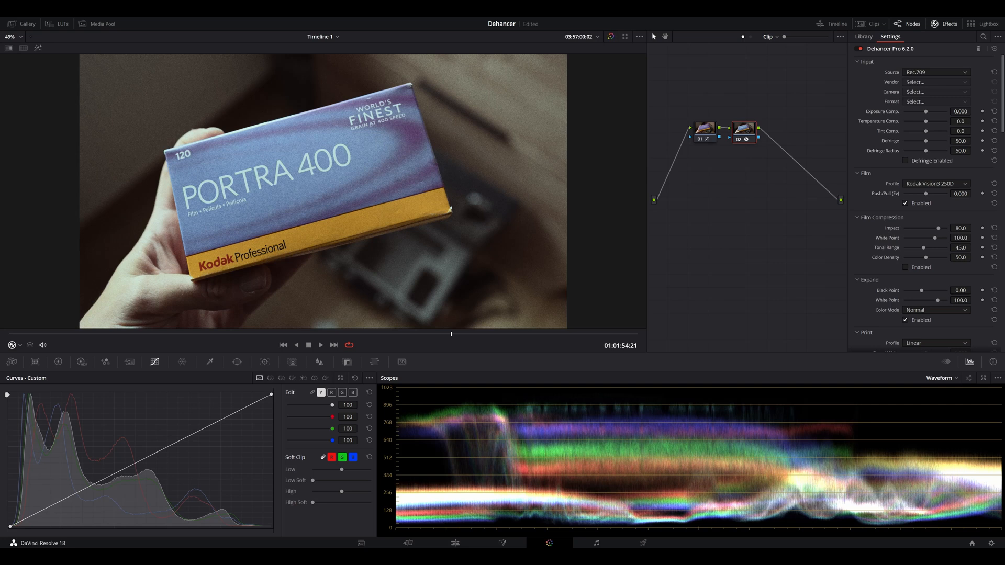
Step: Look over the Dehancer settings and set the input source to Rec.709
{"action": "scroll", "coordinate": [927, 202], "scroll_direction": "down", "scroll_amount": 15}
{"action": "scroll", "coordinate": [926, 202], "scroll_direction": "up", "scroll_amount": 15}
{"action": "left_click", "coordinate": [937, 72]}
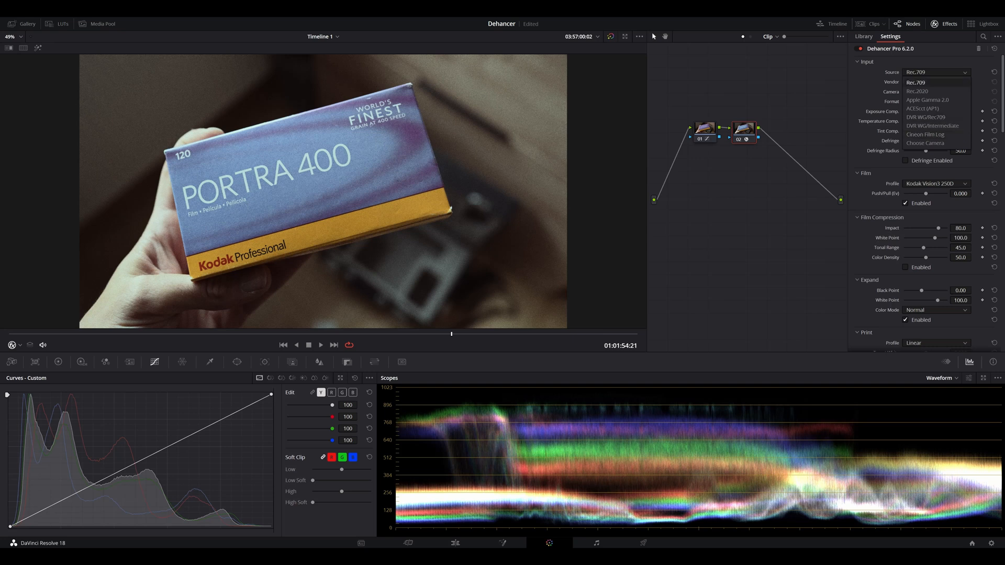
{"action": "left_click", "coordinate": [917, 83]}
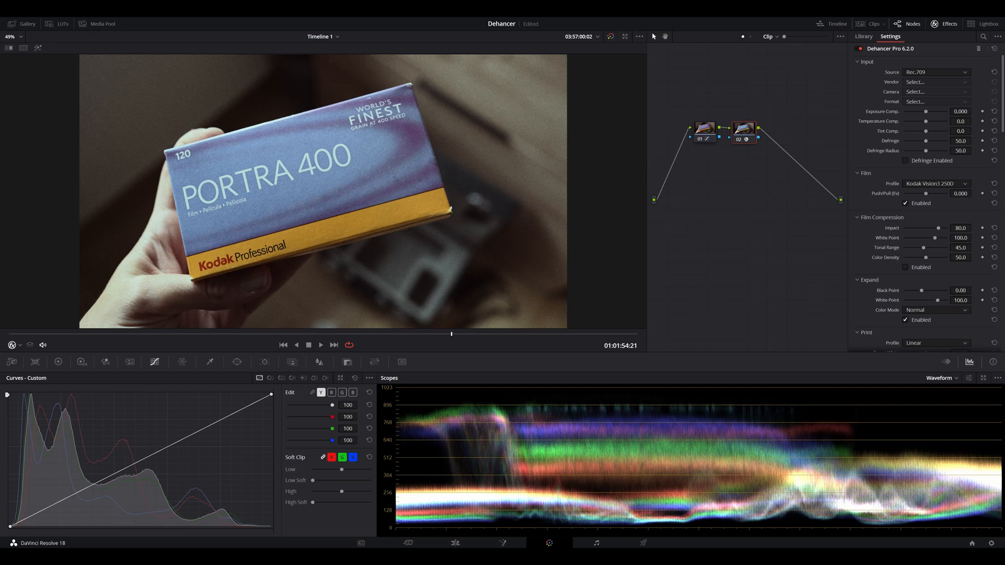
Step: Try an exposure compensation of -0.192 and reset it, raise temperature compensation to 13.8, and toggle Defringe on and off
{"action": "mouse_move", "coordinate": [926, 112]}
{"action": "left_mouse_down"}
{"action": "mouse_move", "coordinate": [935, 111]}
{"action": "mouse_move", "coordinate": [924, 112]}
{"action": "left_mouse_up"}
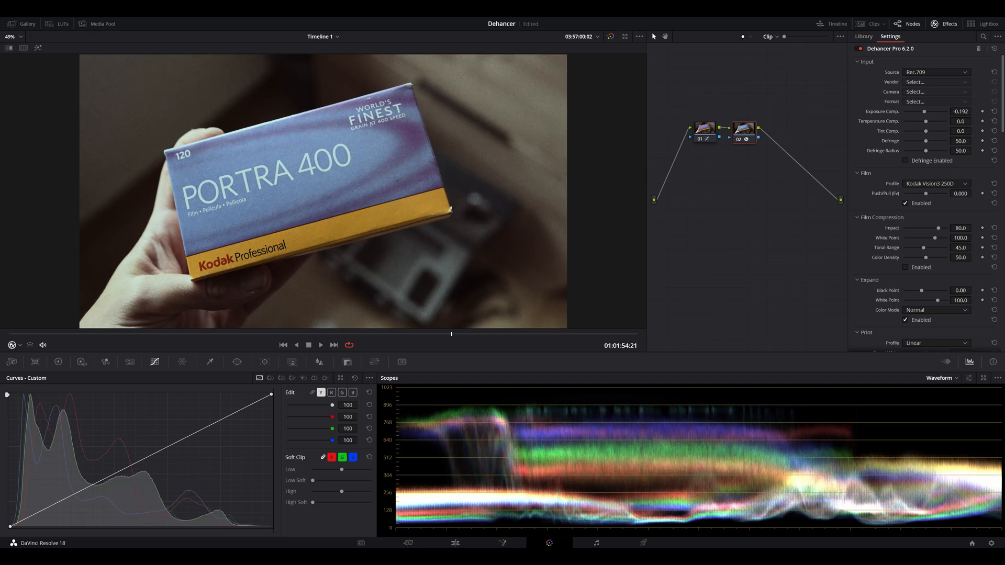
{"action": "left_click", "coordinate": [994, 112]}
{"action": "mouse_move", "coordinate": [925, 121]}
{"action": "left_mouse_down"}
{"action": "mouse_move", "coordinate": [917, 121]}
{"action": "mouse_move", "coordinate": [929, 121]}
{"action": "left_mouse_up"}
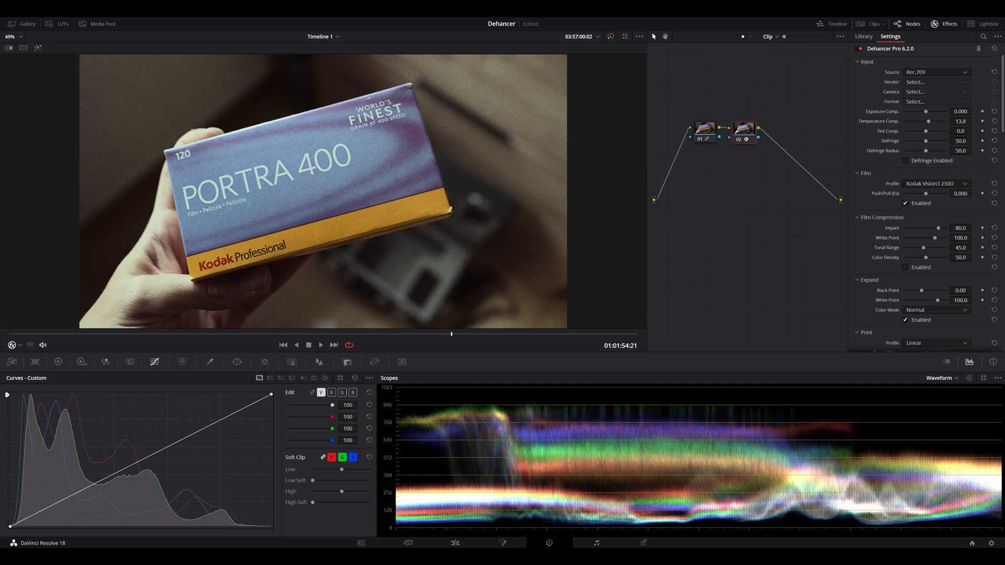
{"action": "left_click", "coordinate": [906, 161]}
{"action": "left_click", "coordinate": [906, 161]}
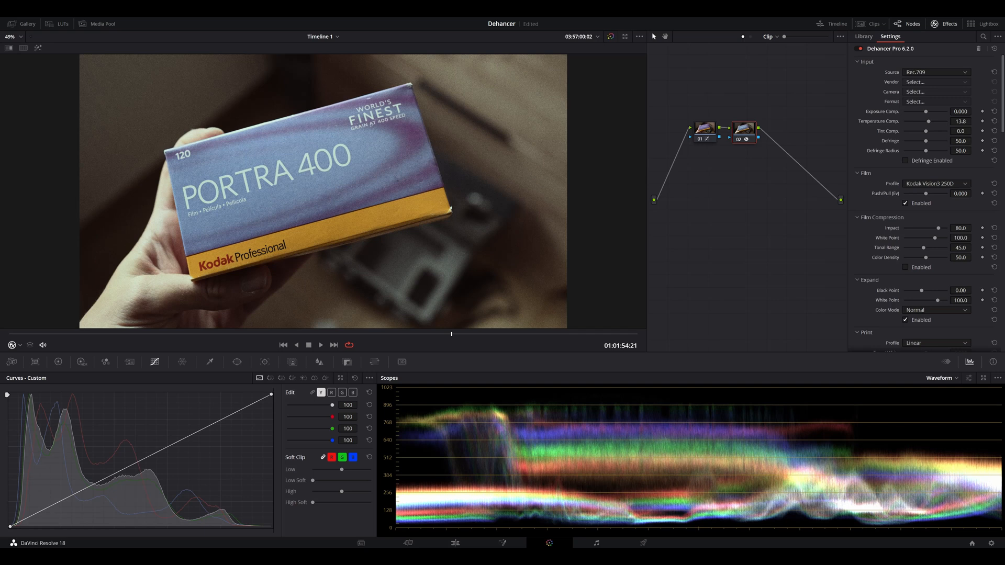
Step: Browse the available film stocks and set the Film profile to Kodak Portra 400
{"action": "left_click", "coordinate": [857, 62]}
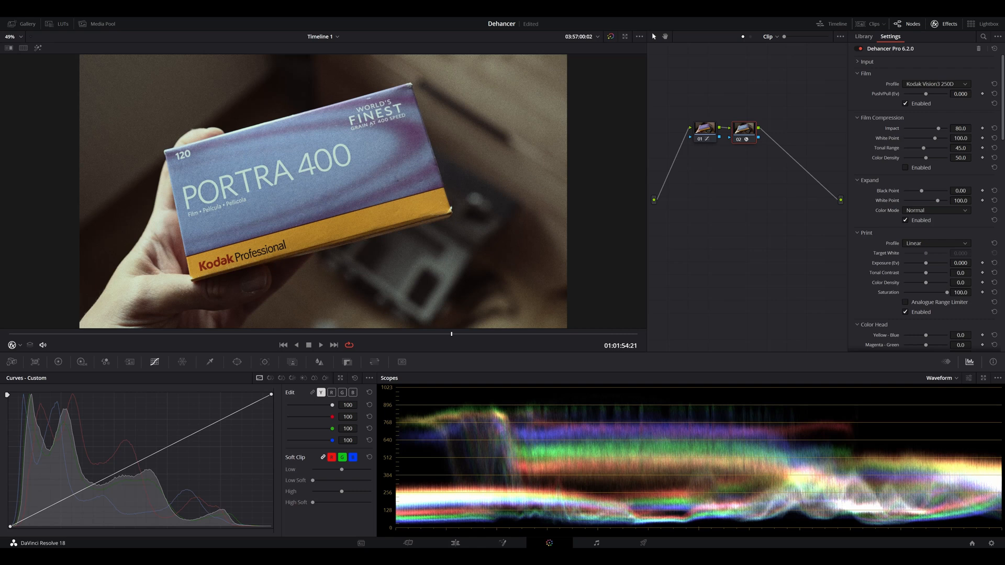
{"action": "left_click", "coordinate": [937, 84]}
{"action": "scroll", "coordinate": [937, 102], "scroll_direction": "down", "scroll_amount": 5}
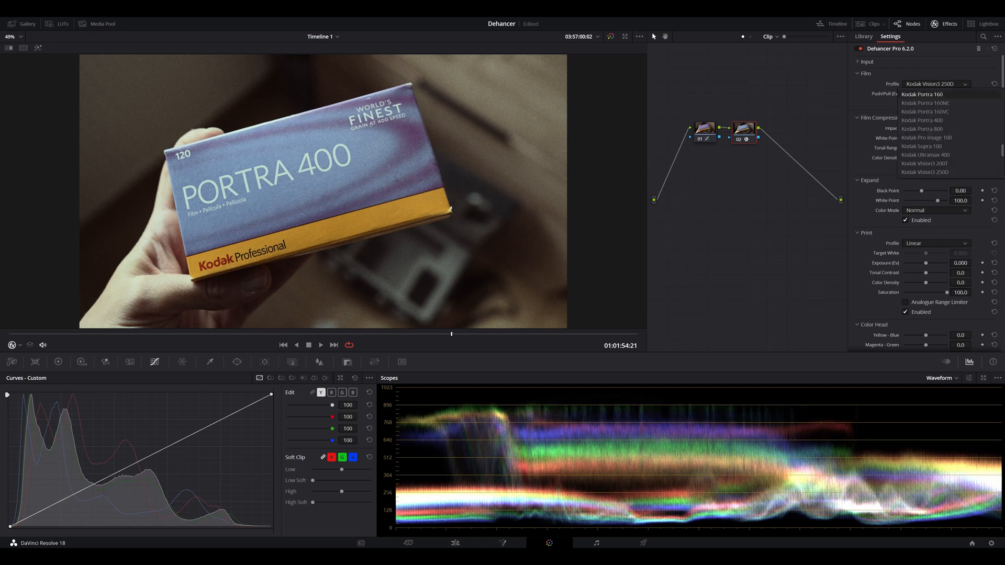
{"action": "scroll", "coordinate": [943, 133], "scroll_direction": "up", "scroll_amount": 10}
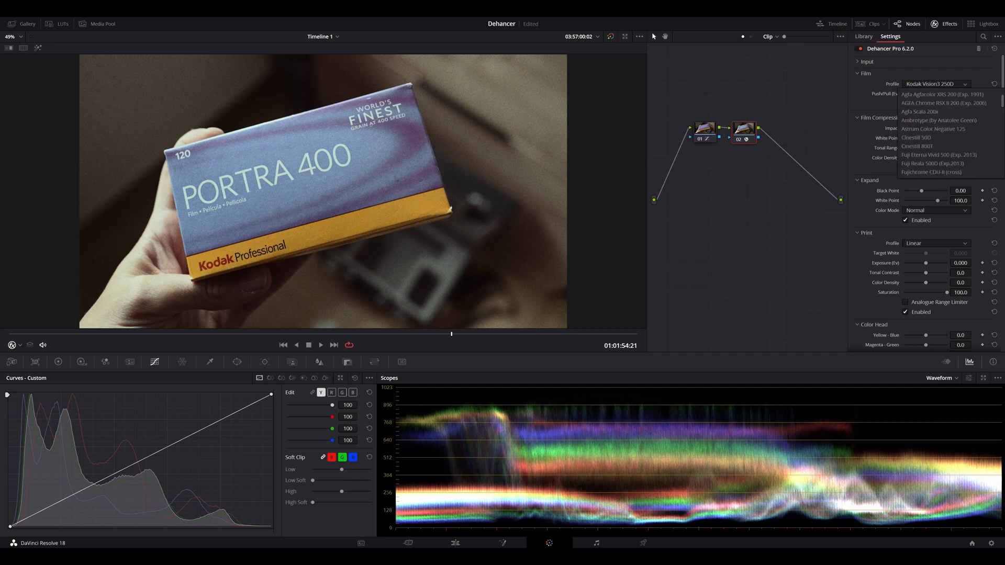
{"action": "scroll", "coordinate": [943, 133], "scroll_direction": "down", "scroll_amount": 5}
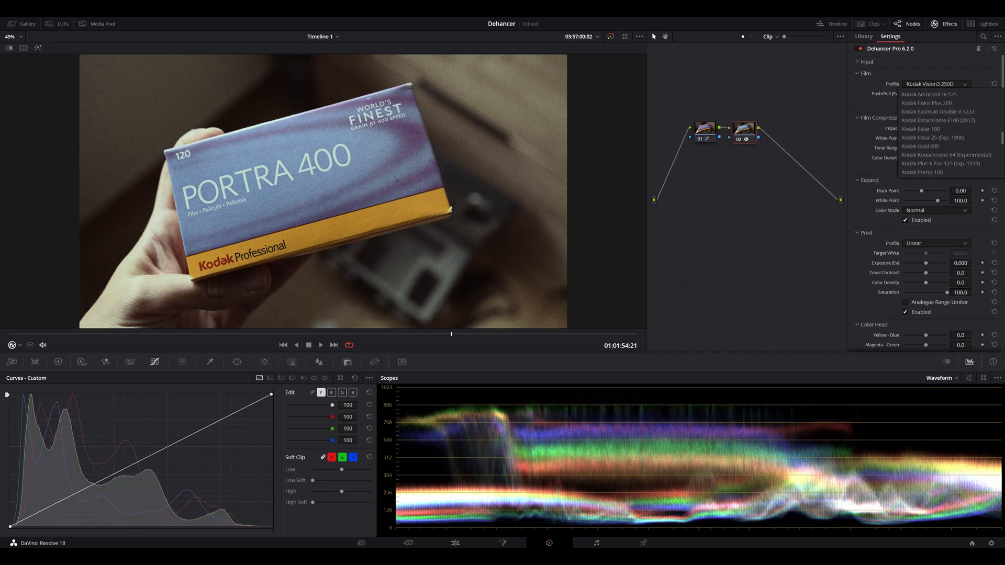
{"action": "scroll", "coordinate": [943, 164], "scroll_direction": "up", "scroll_amount": 5}
{"action": "scroll", "coordinate": [943, 163], "scroll_direction": "down", "scroll_amount": 5}
{"action": "scroll", "coordinate": [943, 133], "scroll_direction": "down", "scroll_amount": 3}
{"action": "scroll", "coordinate": [943, 133], "scroll_direction": "down", "scroll_amount": 3}
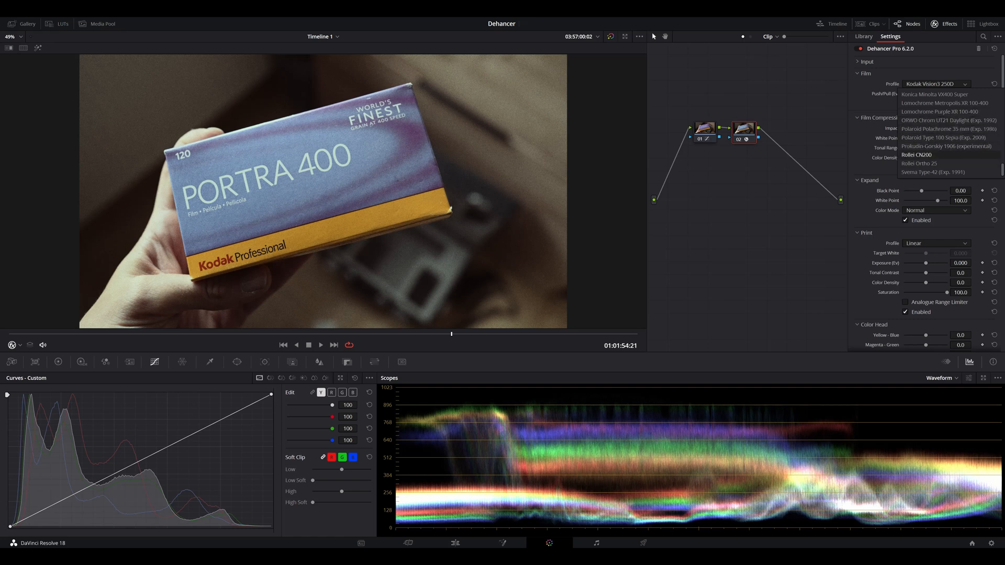
{"action": "scroll", "coordinate": [948, 133], "scroll_direction": "up", "scroll_amount": 6}
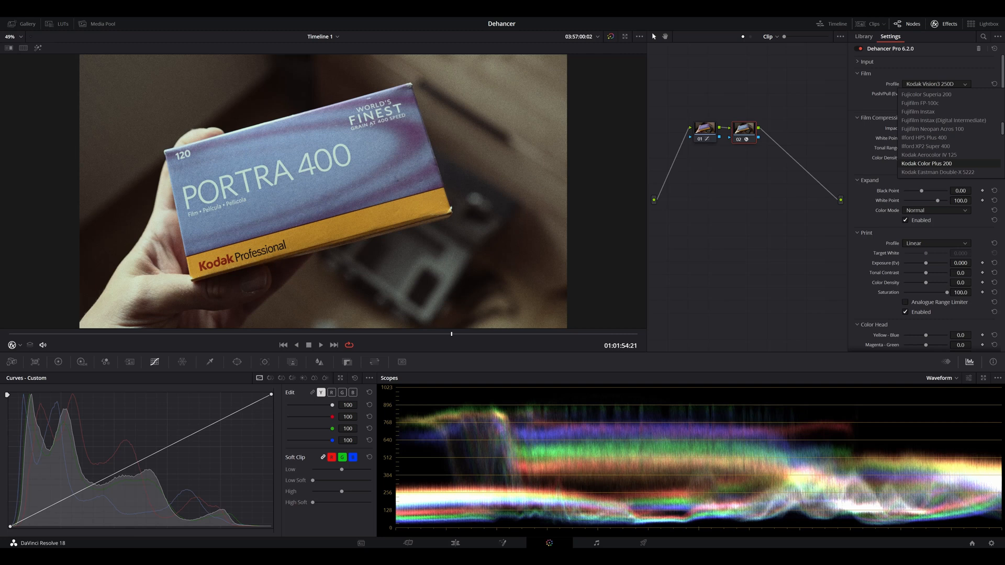
{"action": "scroll", "coordinate": [947, 133], "scroll_direction": "up", "scroll_amount": 2}
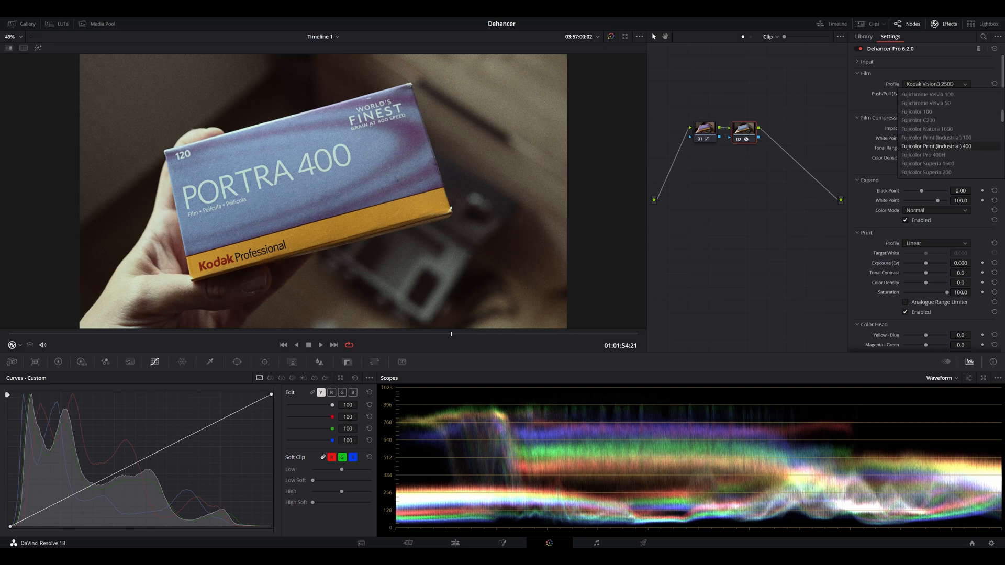
{"action": "scroll", "coordinate": [948, 146], "scroll_direction": "down", "scroll_amount": 10}
{"action": "scroll", "coordinate": [948, 133], "scroll_direction": "down", "scroll_amount": 6}
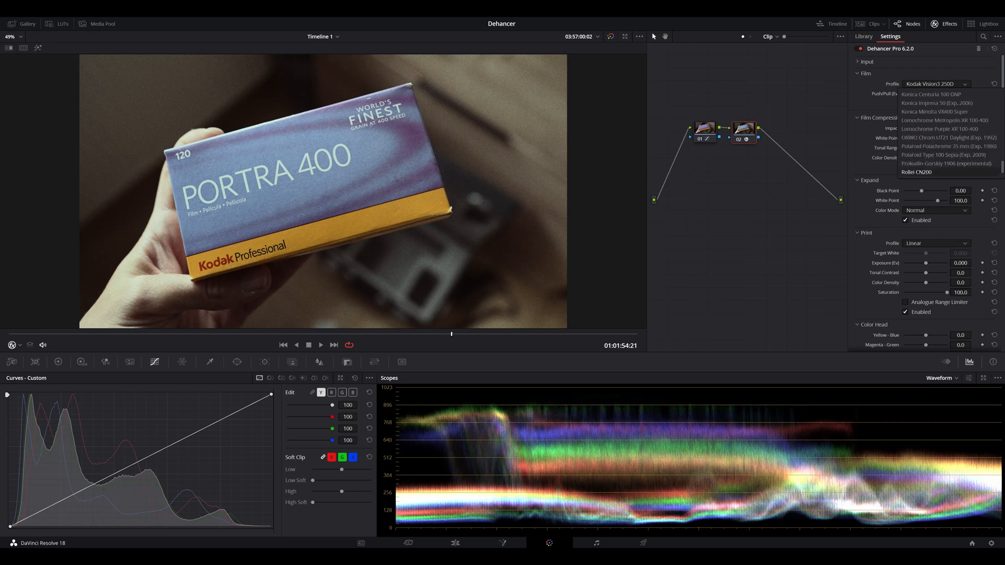
{"action": "scroll", "coordinate": [948, 133], "scroll_direction": "up", "scroll_amount": 3}
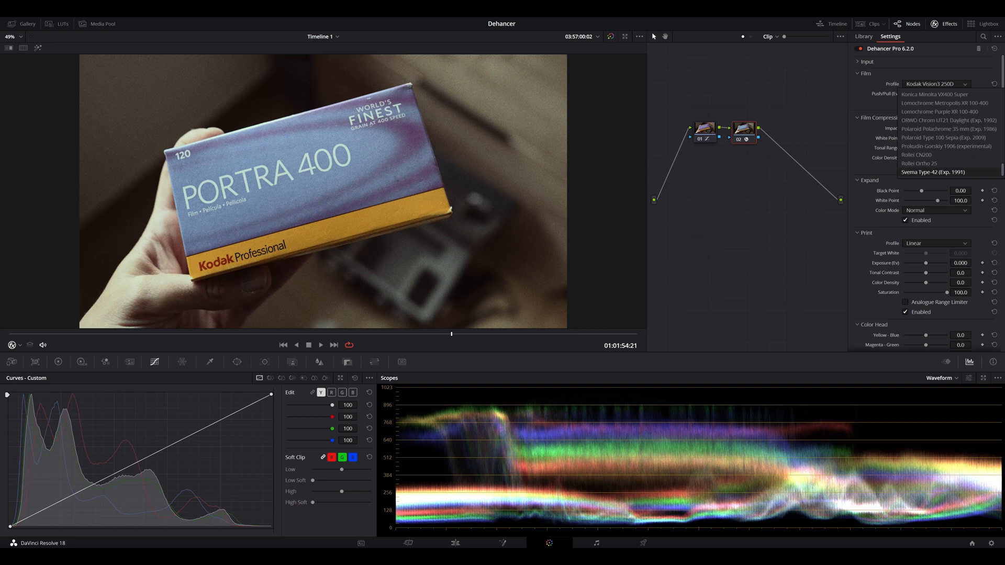
{"action": "scroll", "coordinate": [948, 133], "scroll_direction": "up", "scroll_amount": 3}
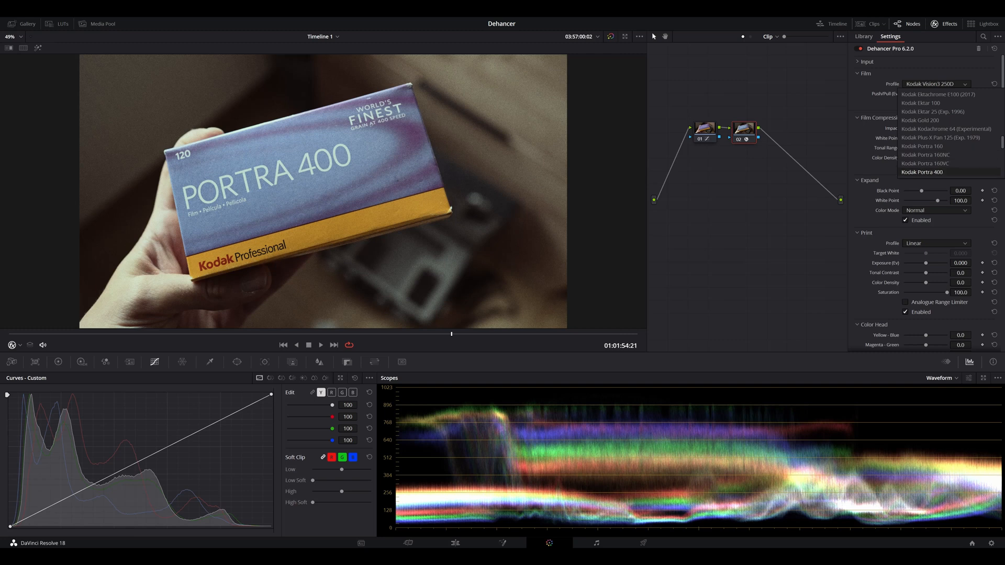
{"action": "left_click", "coordinate": [926, 172]}
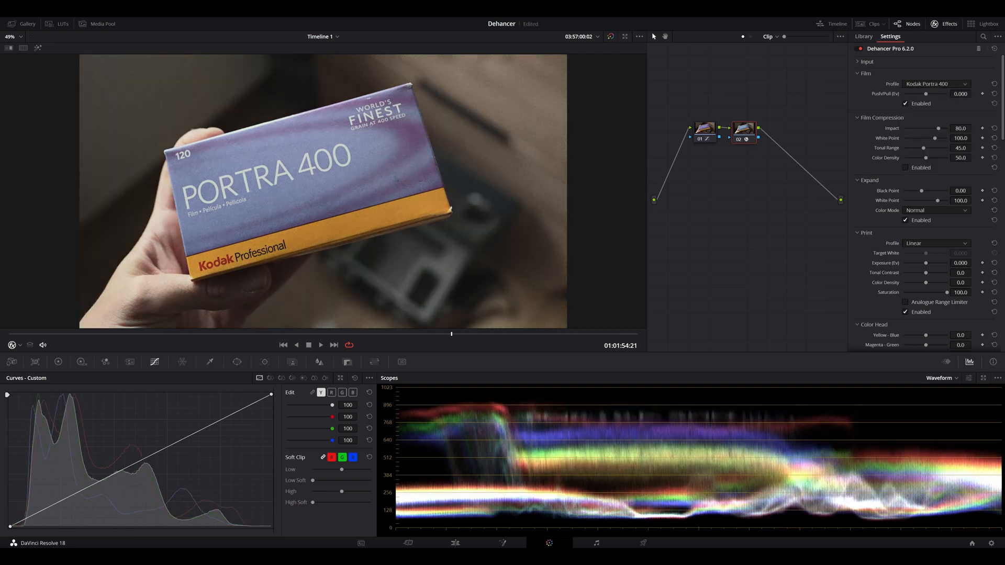
Step: Reset the input temperature compensation to its default and collapse the Input section
{"action": "left_click", "coordinate": [858, 62]}
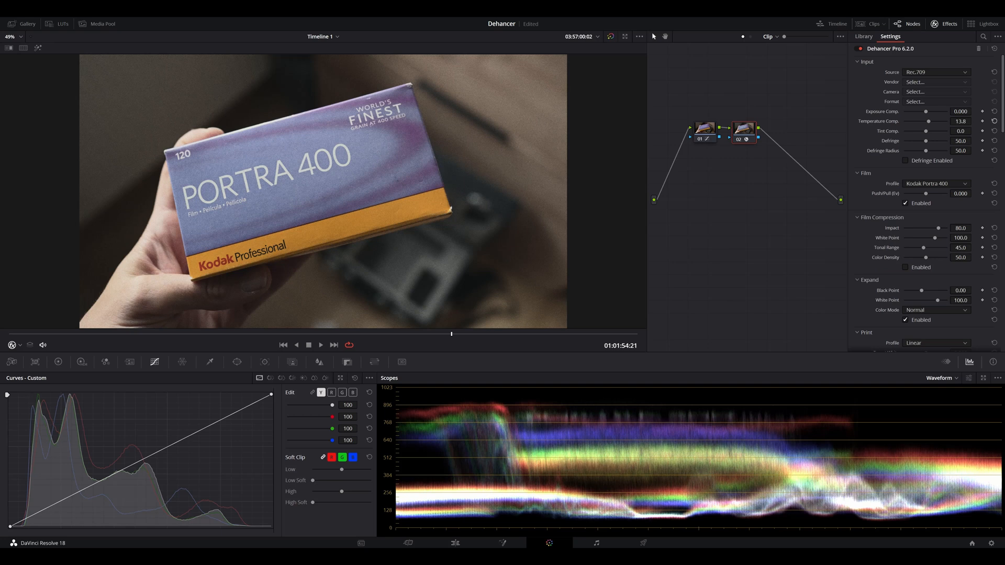
{"action": "left_click", "coordinate": [994, 121]}
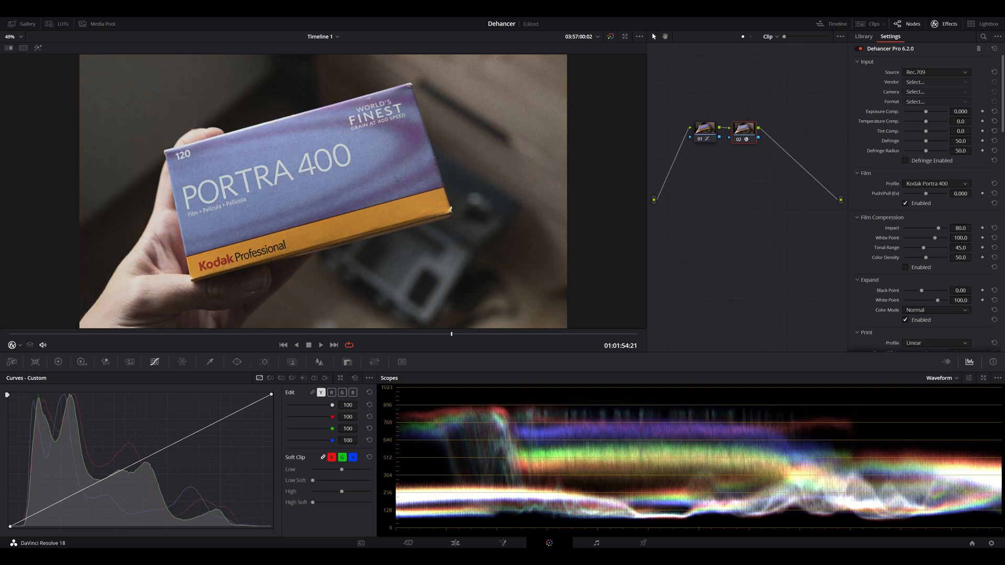
{"action": "left_click", "coordinate": [857, 62]}
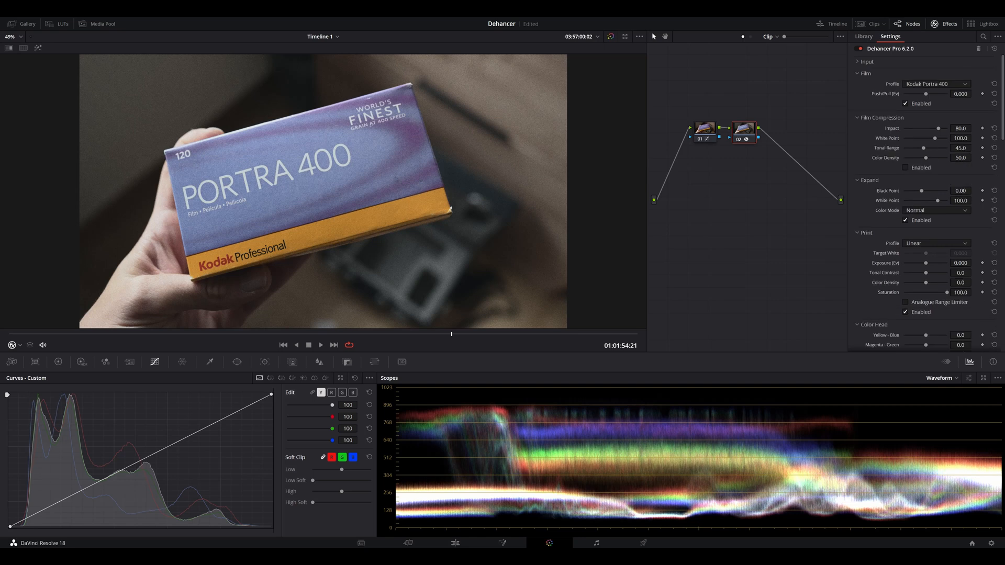
Step: Toggle node 02 off and on repeatedly to compare the image with and without the film emulation
{"action": "key", "text": "ctrl+d"}
{"action": "key", "text": "ctrl+d"}
{"action": "key", "text": "ctrl+d"}
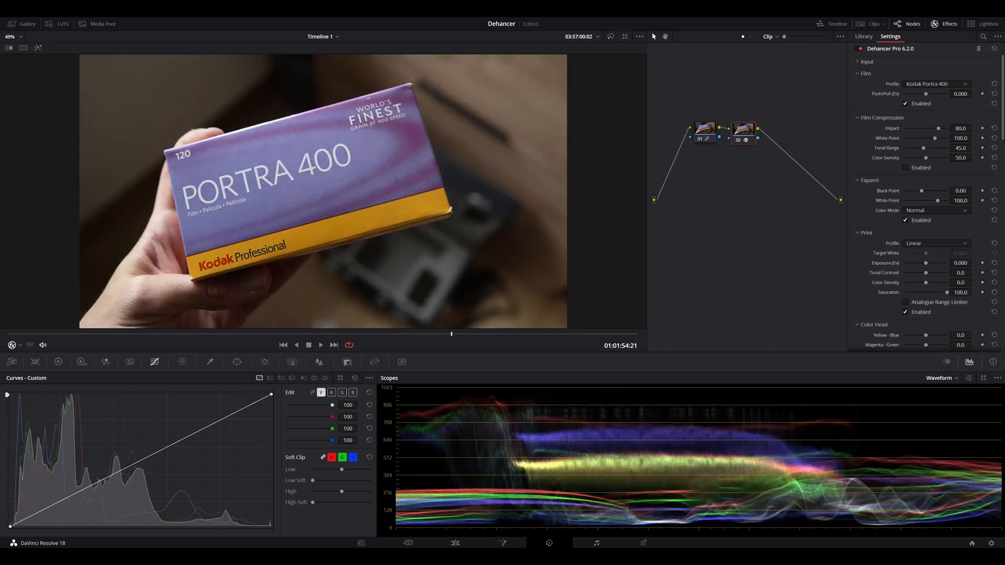
{"action": "key", "text": "ctrl+d"}
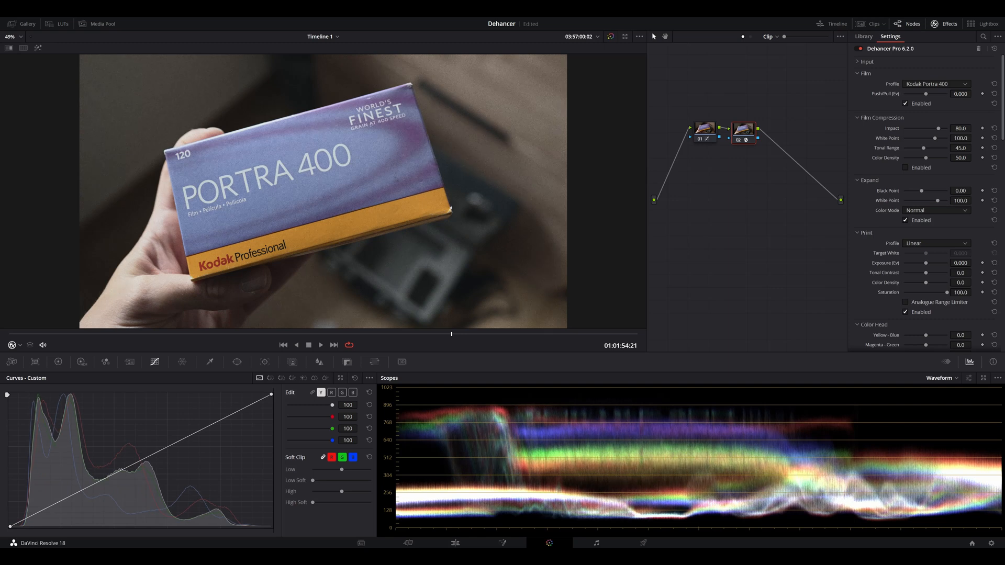
{"action": "key", "text": "ctrl+d"}
{"action": "key", "text": "ctrl+d"}
Step: Try the Film Push/Pull at -2.000 and reset it to its default
{"action": "left_click_drag", "start_coordinate": [926, 94], "coordinate": [904, 94]}
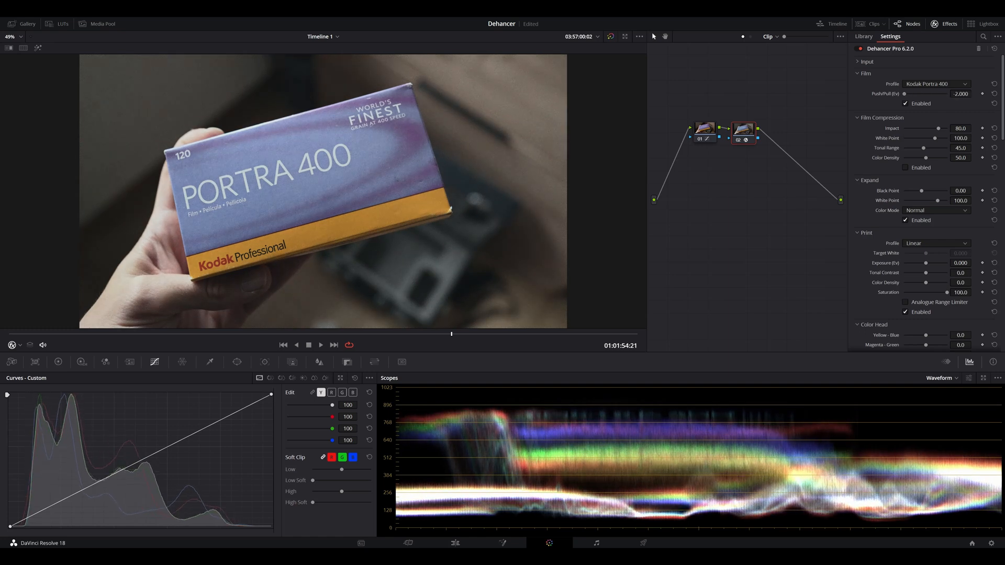
{"action": "left_click", "coordinate": [995, 93]}
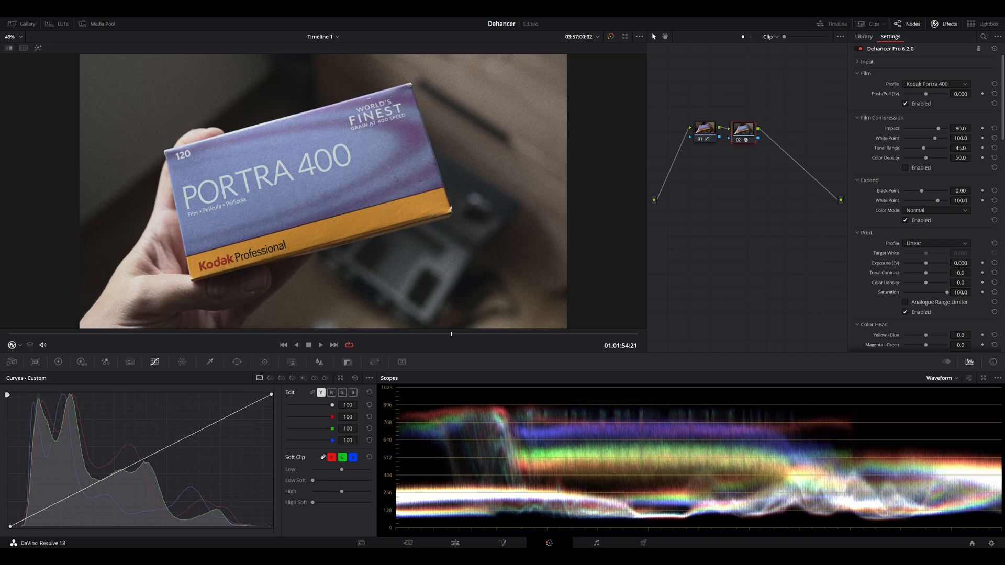
Step: Enable Film Compression with impact 17.5, white point 80.8, tonal range 72.5 and color density 55.0
{"action": "left_click_drag", "start_coordinate": [939, 128], "coordinate": [935, 138]}
{"action": "left_click", "coordinate": [905, 168]}
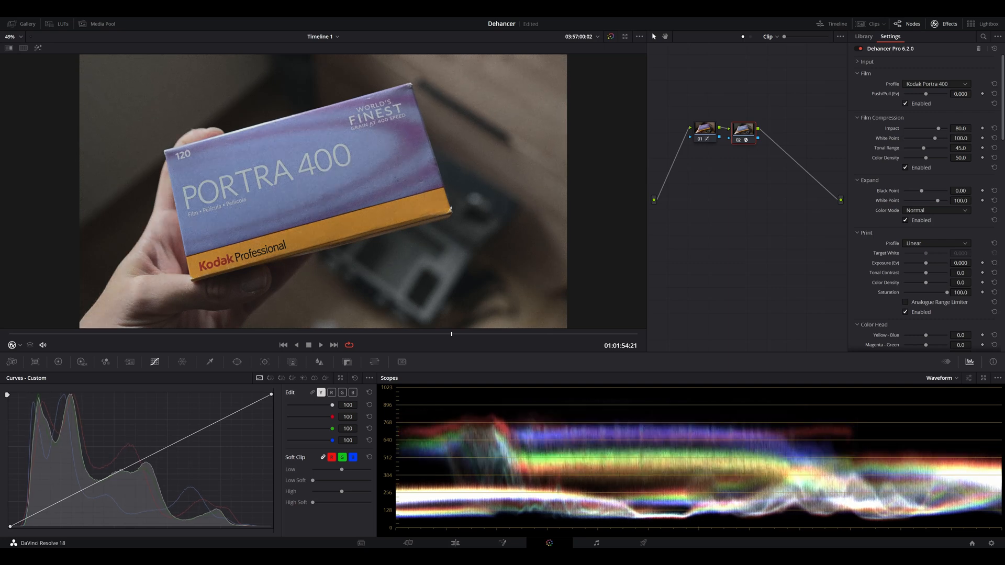
{"action": "left_click_drag", "start_coordinate": [939, 128], "coordinate": [911, 128]}
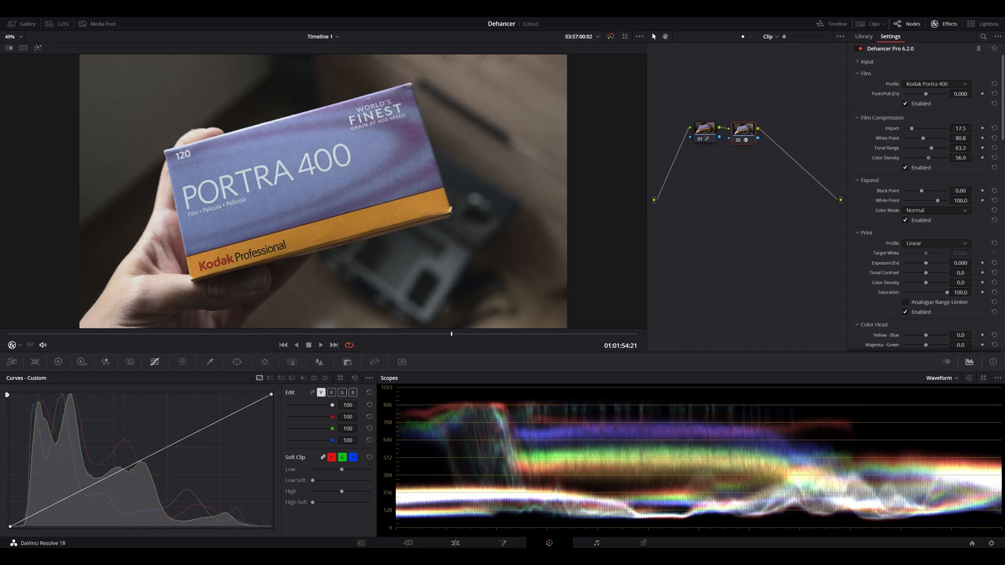
{"action": "left_click_drag", "start_coordinate": [929, 158], "coordinate": [928, 158]}
{"action": "left_click_drag", "start_coordinate": [931, 149], "coordinate": [936, 148]}
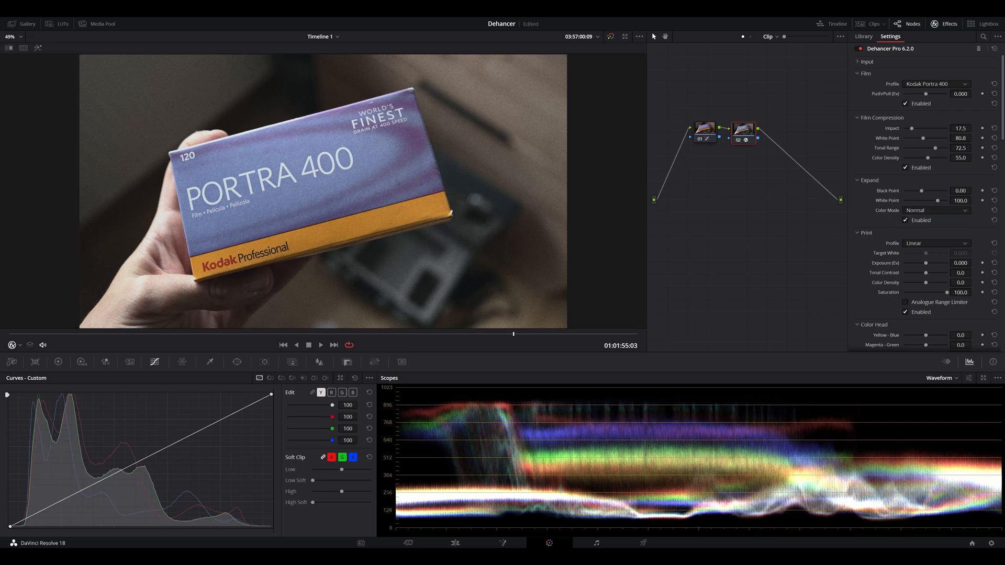
Step: Try the Expand black point at 22.20 and at -5.28, and reset it
{"action": "mouse_move", "coordinate": [921, 191]}
{"action": "left_mouse_down"}
{"action": "mouse_move", "coordinate": [904, 191]}
{"action": "mouse_move", "coordinate": [940, 191]}
{"action": "left_mouse_up"}
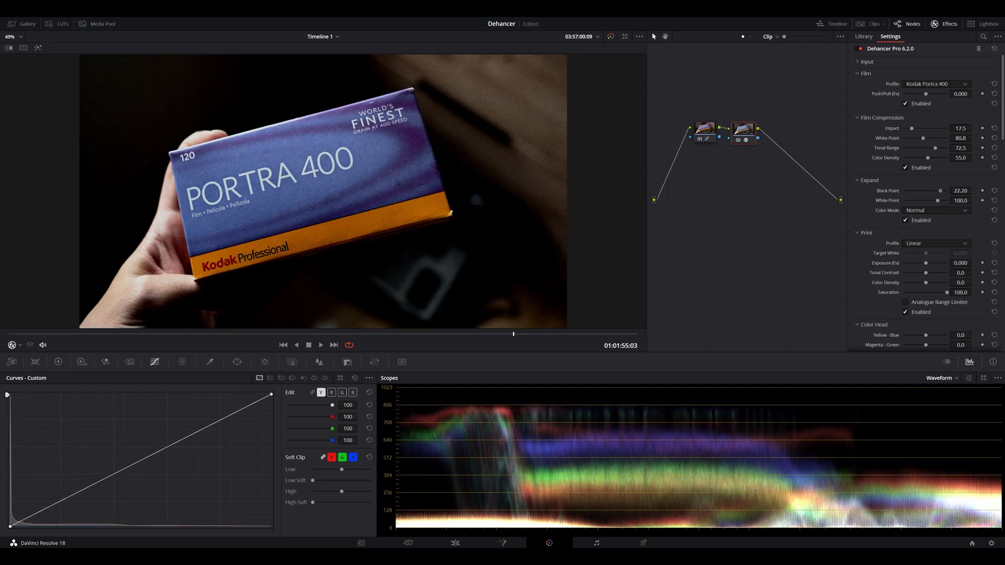
{"action": "left_click_drag", "start_coordinate": [941, 191], "coordinate": [916, 191]}
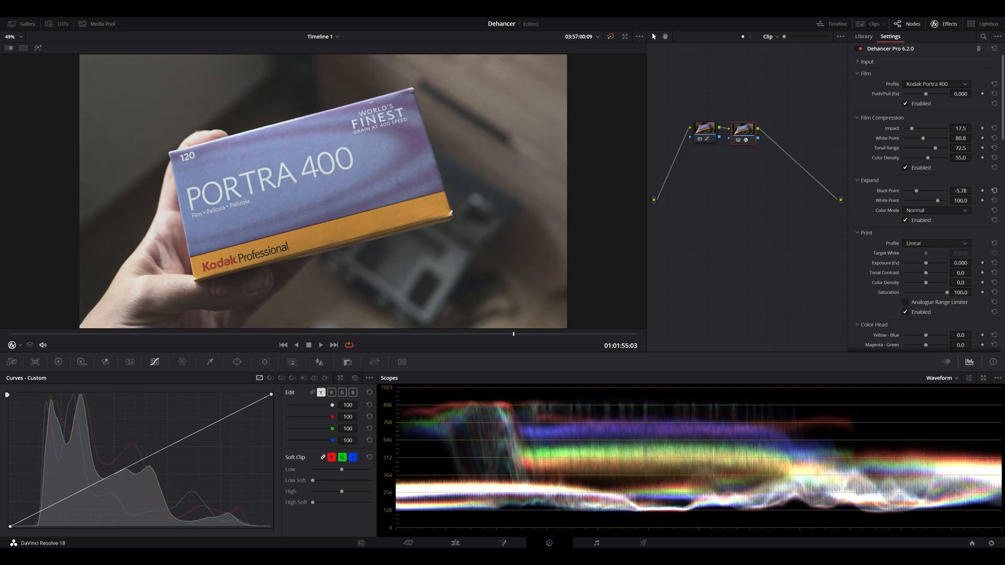
{"action": "left_click", "coordinate": [994, 191]}
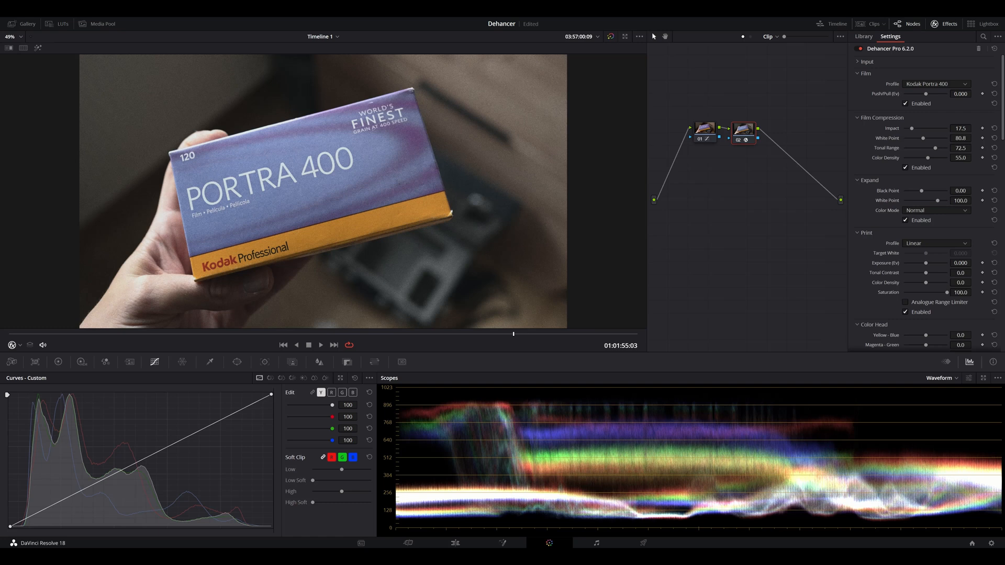
Step: Collapse the finished sections, set the Print profile to Kodak 2383 Print Film, and fine-tune the print's target white and tonal contrast
{"action": "left_click", "coordinate": [858, 74]}
{"action": "left_click", "coordinate": [858, 87]}
{"action": "left_click", "coordinate": [858, 98]}
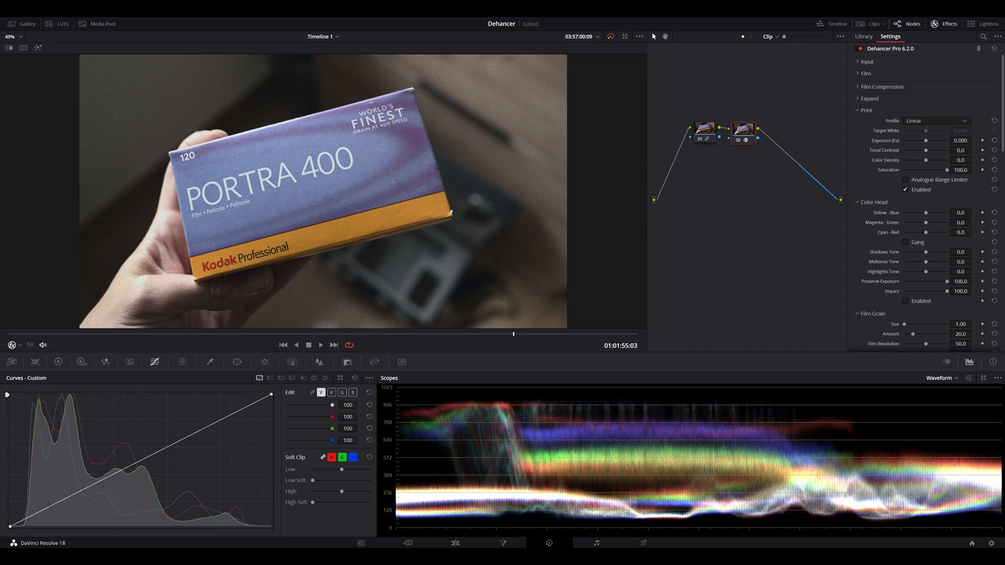
{"action": "left_click", "coordinate": [937, 121]}
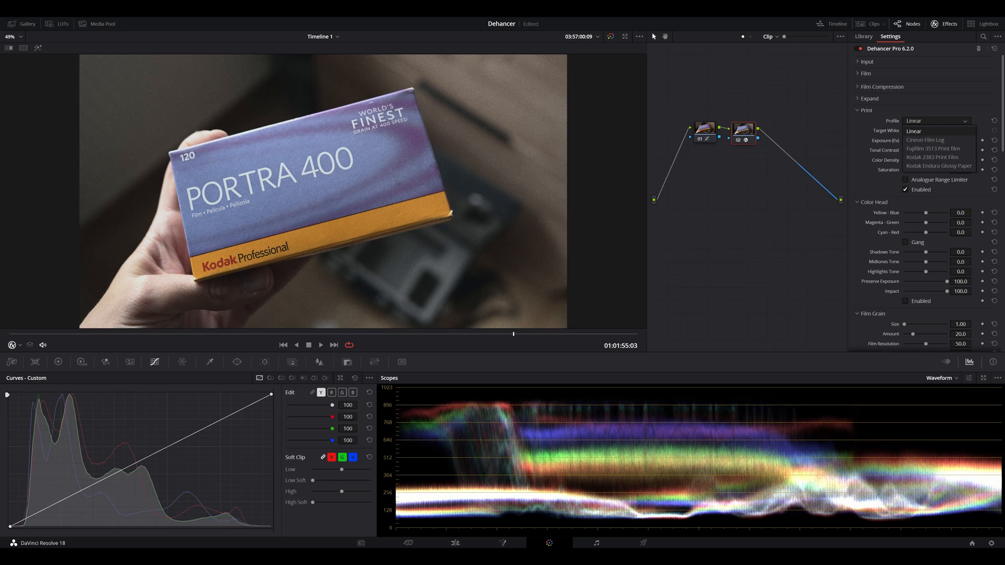
{"action": "left_click", "coordinate": [933, 157]}
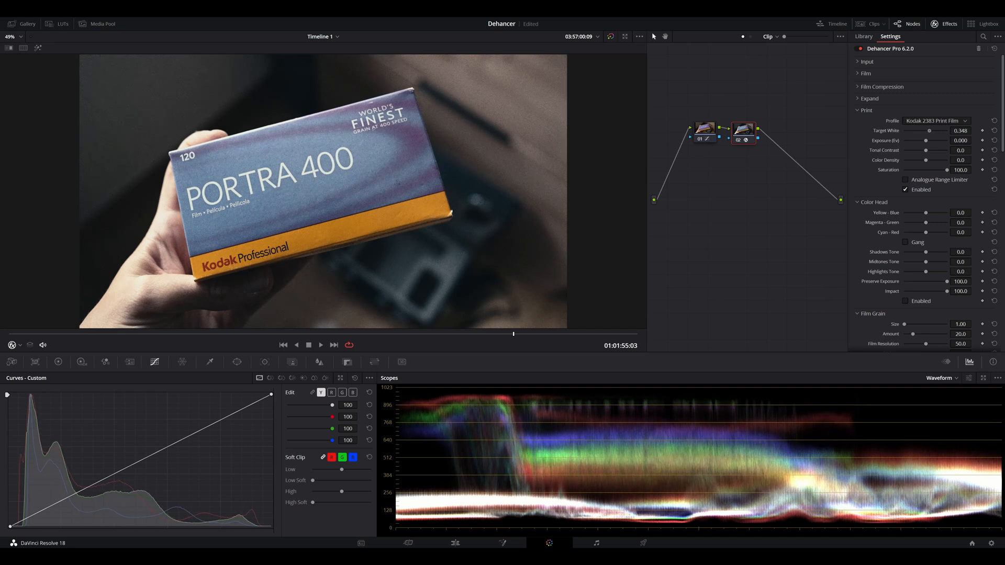
{"action": "mouse_move", "coordinate": [926, 131]}
{"action": "left_mouse_down"}
{"action": "mouse_move", "coordinate": [915, 131]}
{"action": "mouse_move", "coordinate": [929, 141]}
{"action": "mouse_move", "coordinate": [922, 150]}
{"action": "left_mouse_up"}
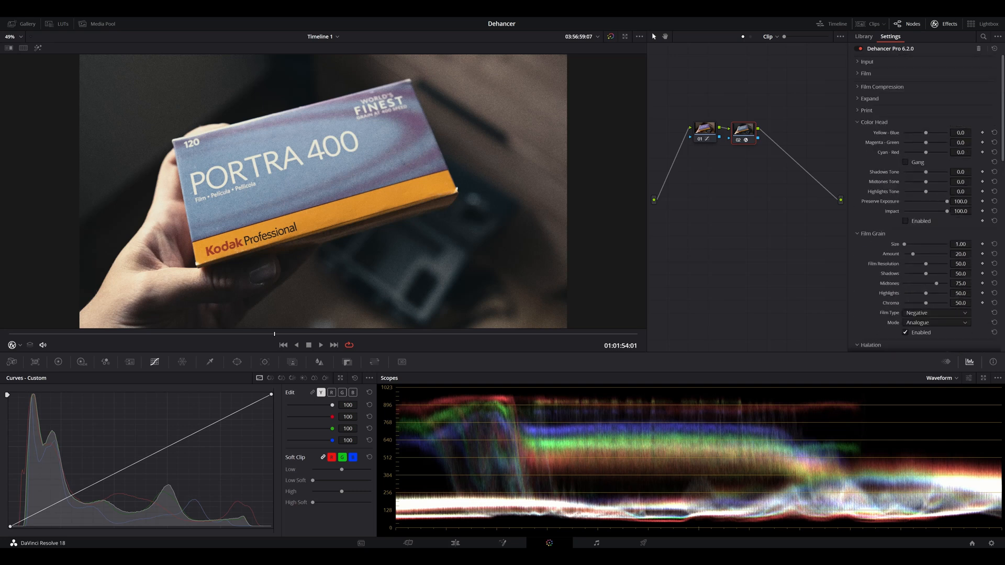
{"action": "scroll", "coordinate": [924, 199], "scroll_direction": "down", "scroll_amount": 3}
{"action": "scroll", "coordinate": [924, 198], "scroll_direction": "up", "scroll_amount": 3}
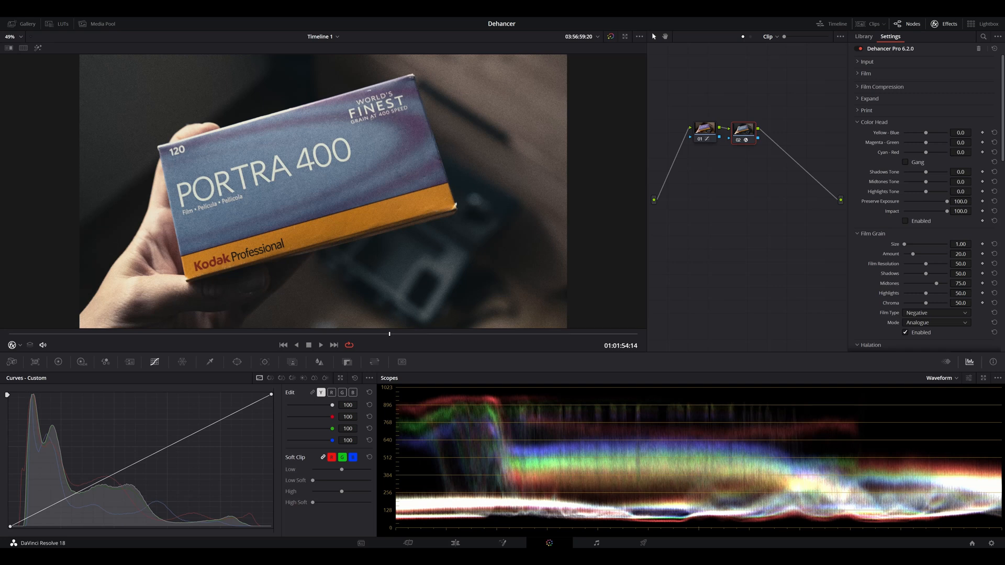
Step: Toggle Film Grain repeatedly to compare its effect on the whole frame
{"action": "scroll", "coordinate": [924, 198], "scroll_direction": "down", "scroll_amount": 3}
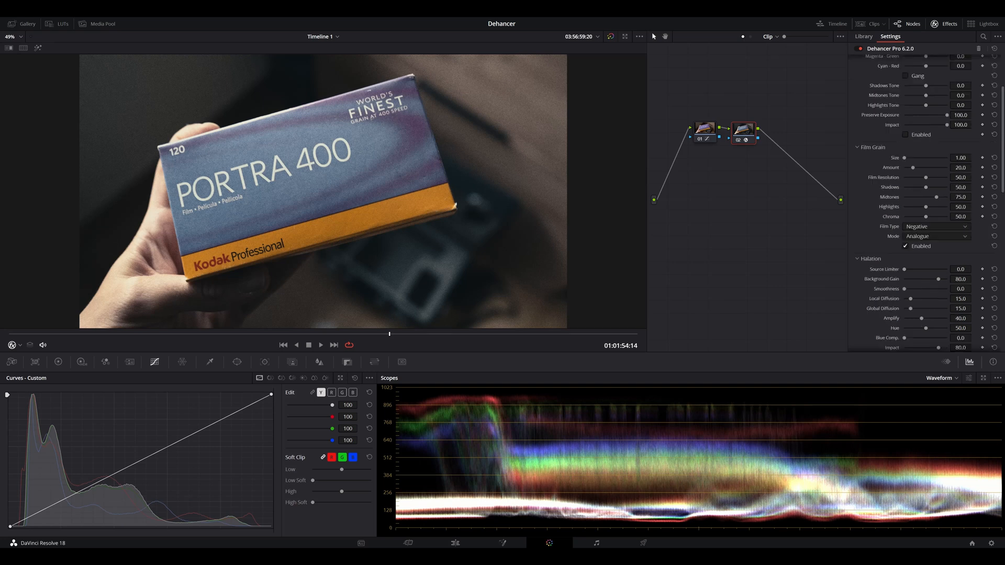
{"action": "left_click", "coordinate": [906, 246]}
{"action": "left_click", "coordinate": [905, 246]}
{"action": "left_click", "coordinate": [906, 246]}
{"action": "left_click", "coordinate": [905, 246]}
{"action": "left_click", "coordinate": [906, 247]}
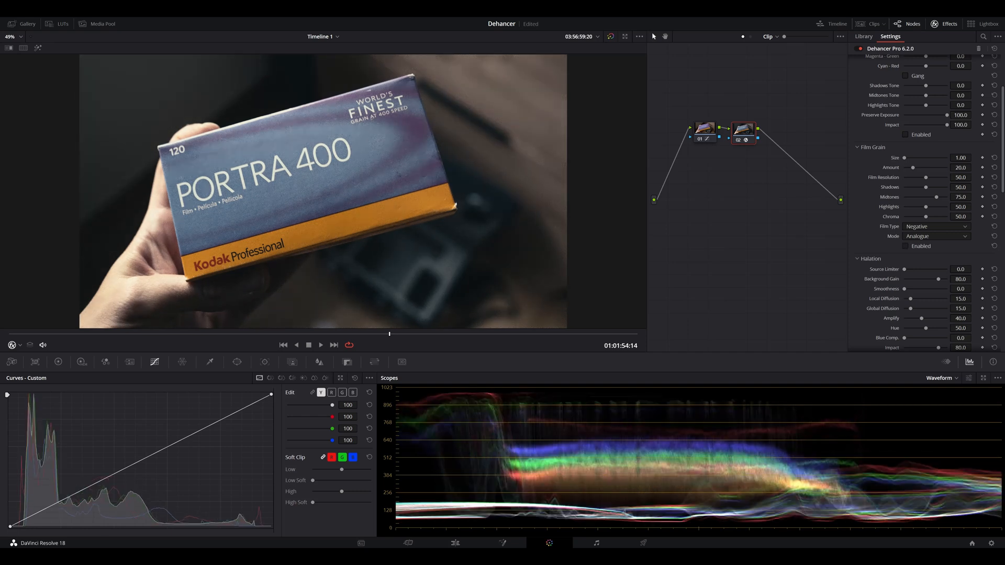
Step: Inspect the Portra box close up on another frame, first without Film Grain and again with it enabled
{"action": "scroll", "coordinate": [123, 242], "scroll_direction": "up", "scroll_amount": 5}
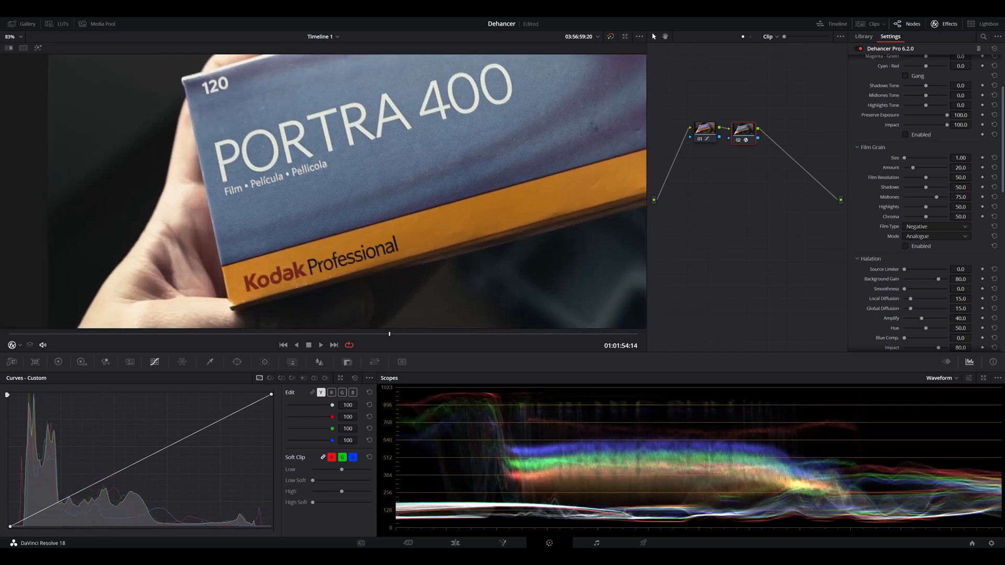
{"action": "left_click_drag", "start_coordinate": [310, 334], "coordinate": [531, 334]}
{"action": "scroll", "coordinate": [322, 192], "scroll_direction": "down", "scroll_amount": 4}
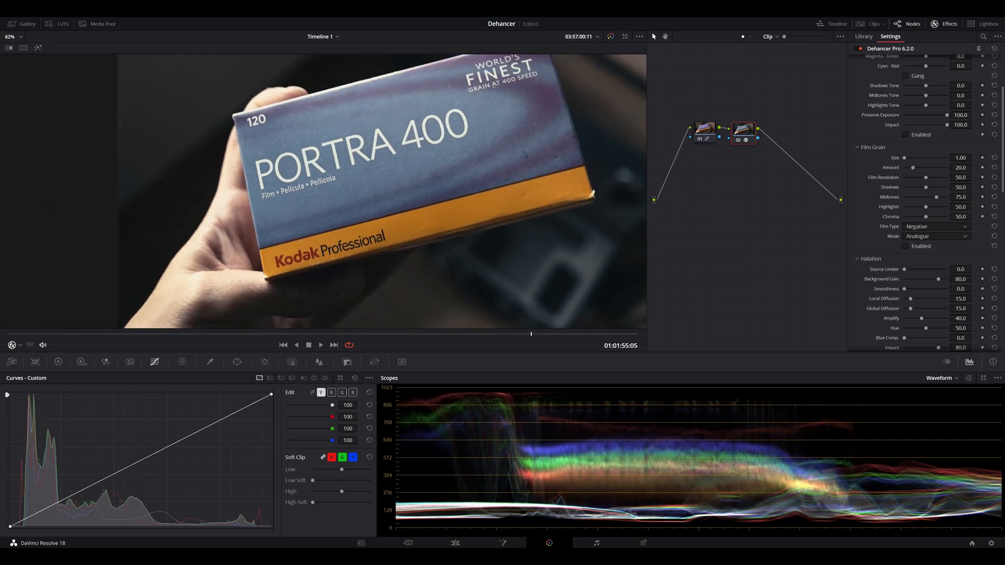
{"action": "left_click", "coordinate": [905, 247]}
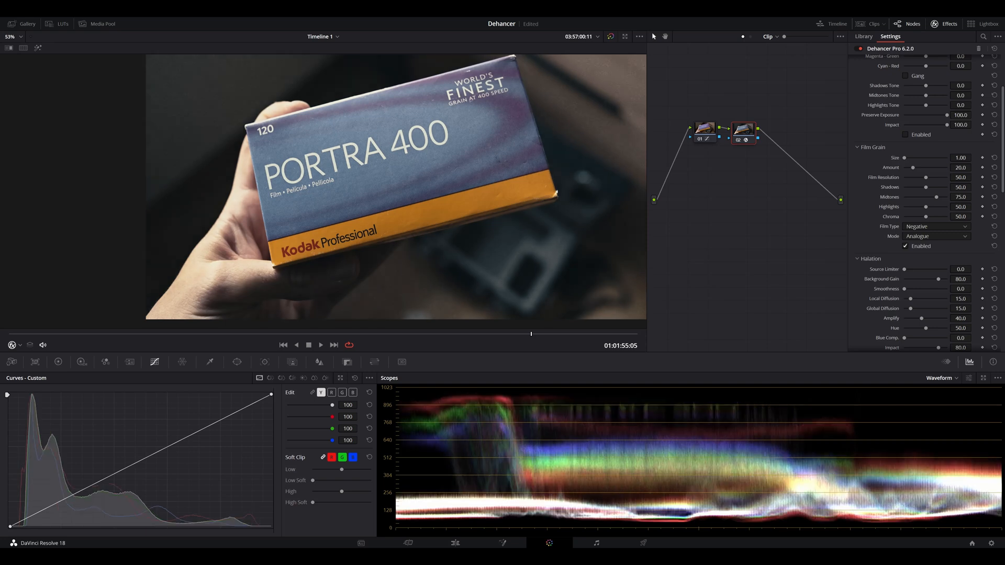
{"action": "scroll", "coordinate": [322, 192], "scroll_direction": "up", "scroll_amount": 8}
{"action": "scroll", "coordinate": [322, 191], "scroll_direction": "down", "scroll_amount": 6}
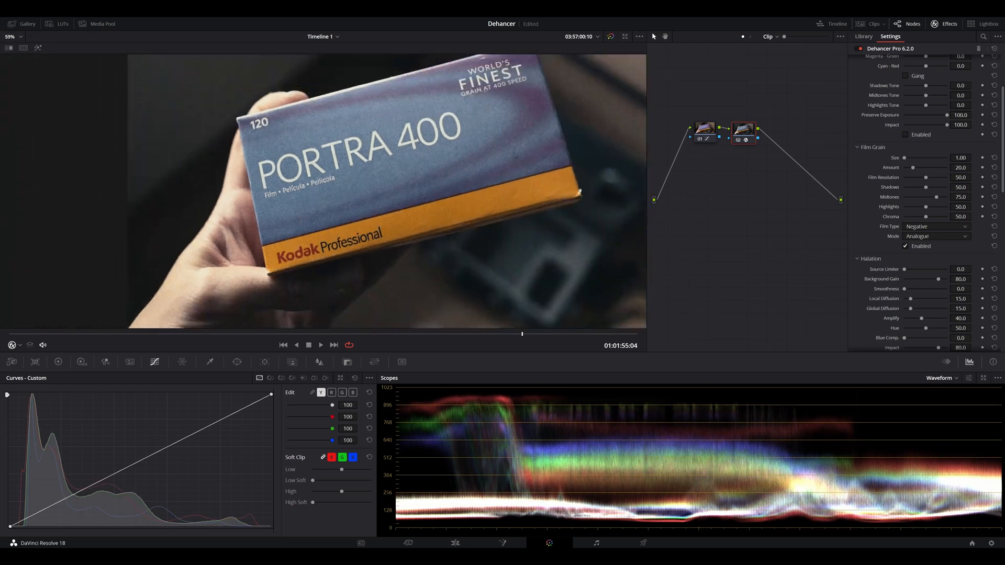
{"action": "scroll", "coordinate": [322, 191], "scroll_direction": "down", "scroll_amount": 2}
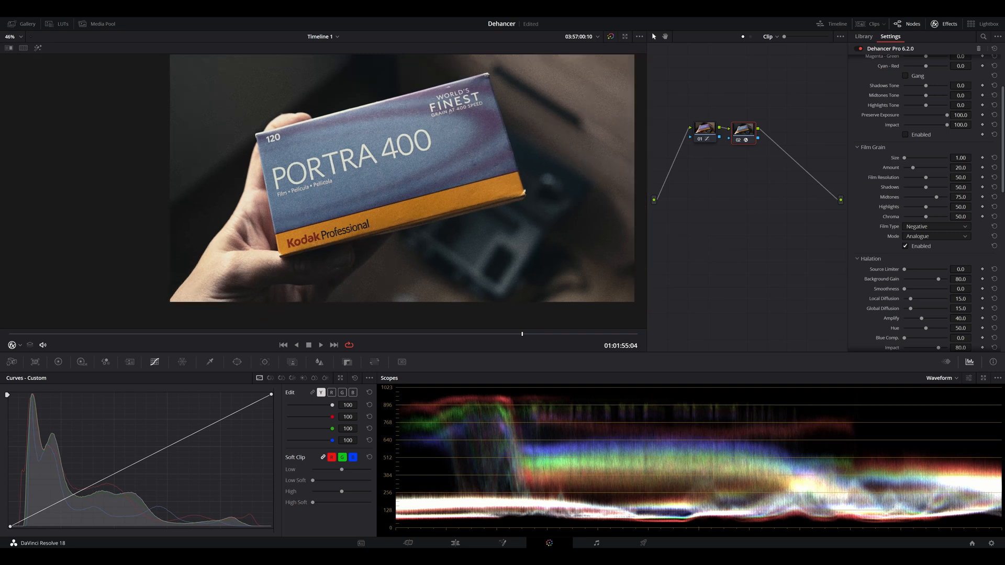
Step: Set the Film Grain amount to 6.4, film resolution 39.5, shadows 22.0 and highlights 66.9, and play back the clip
{"action": "left_click_drag", "start_coordinate": [912, 167], "coordinate": [907, 168]}
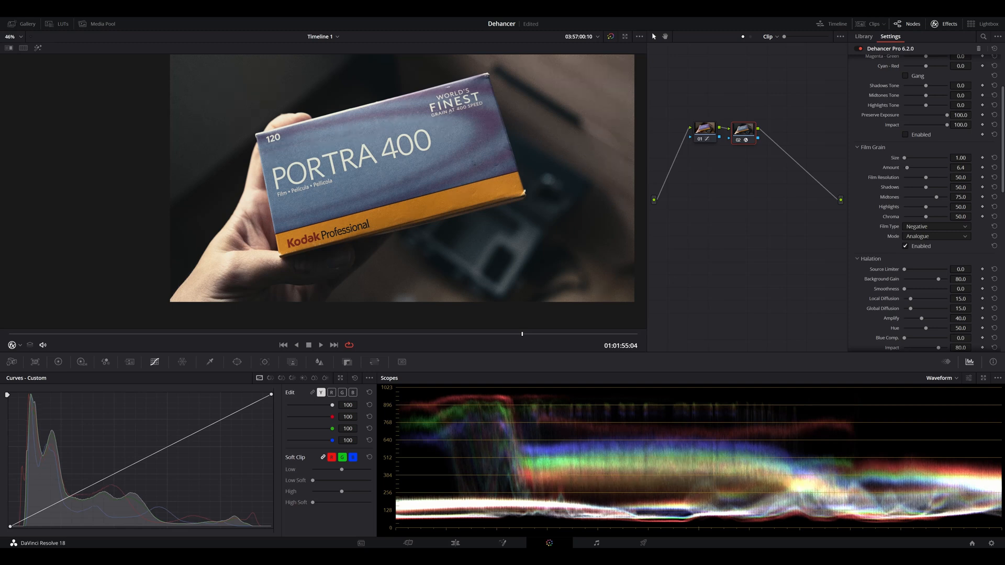
{"action": "scroll", "coordinate": [329, 187], "scroll_direction": "up", "scroll_amount": 5}
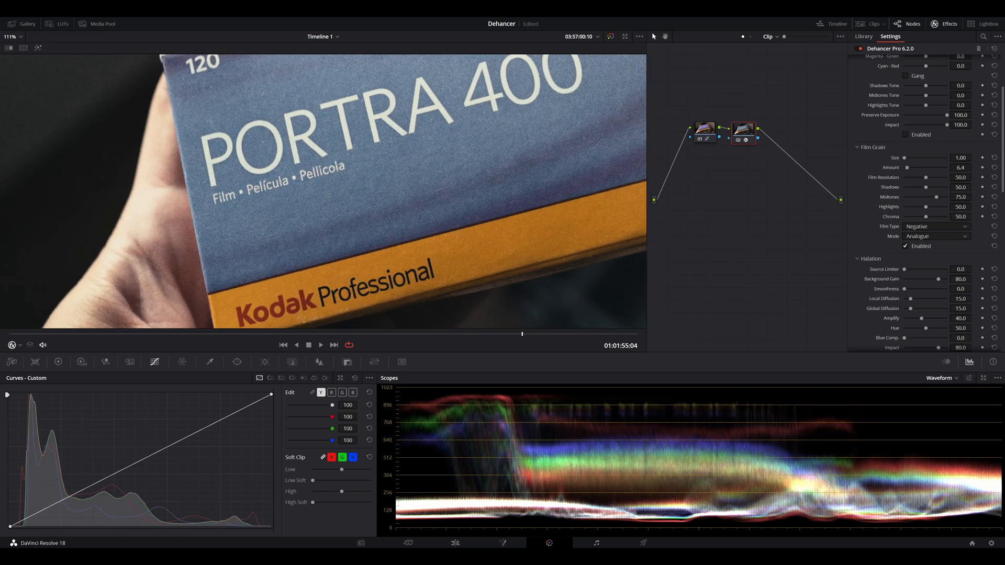
{"action": "left_click_drag", "start_coordinate": [927, 178], "coordinate": [904, 177]}
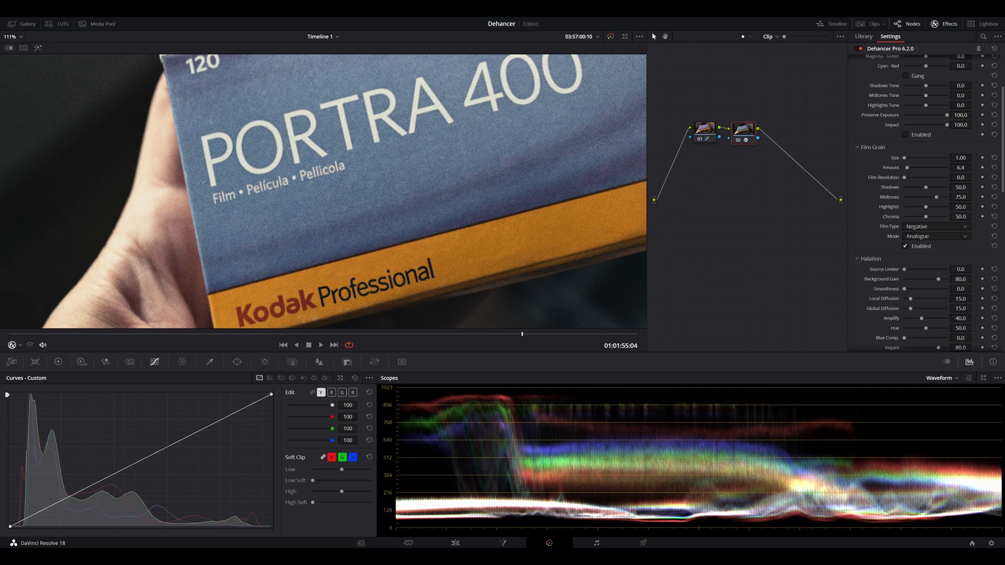
{"action": "left_click_drag", "start_coordinate": [904, 177], "coordinate": [922, 178]}
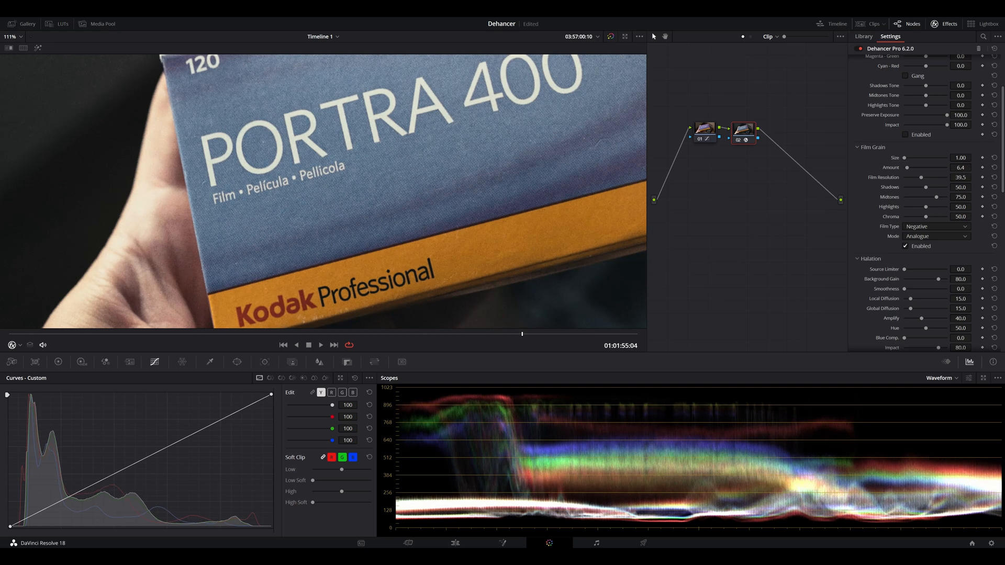
{"action": "scroll", "coordinate": [324, 192], "scroll_direction": "down", "scroll_amount": 5}
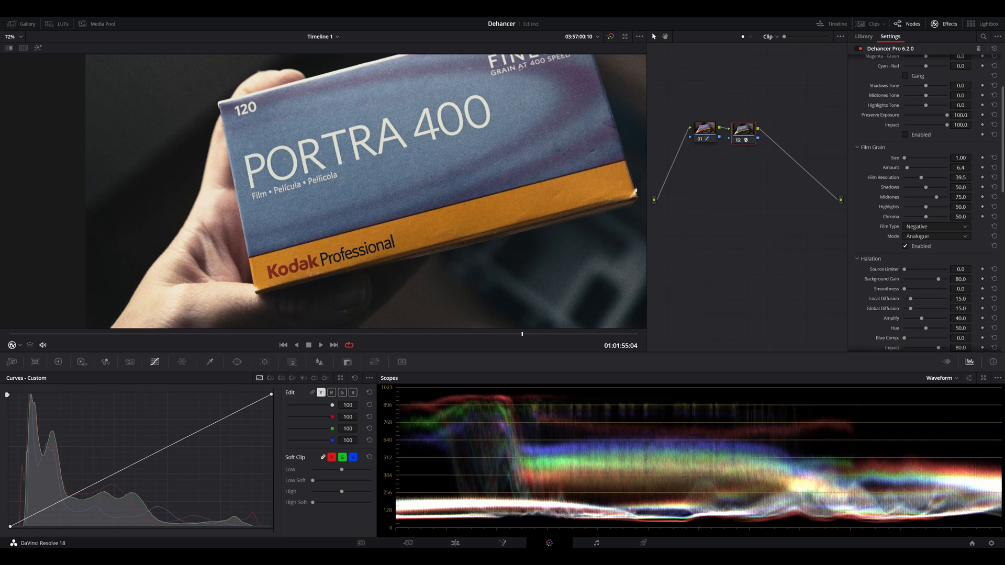
{"action": "mouse_move", "coordinate": [927, 188]}
{"action": "left_mouse_down"}
{"action": "mouse_move", "coordinate": [931, 207]}
{"action": "mouse_move", "coordinate": [914, 187]}
{"action": "left_mouse_up"}
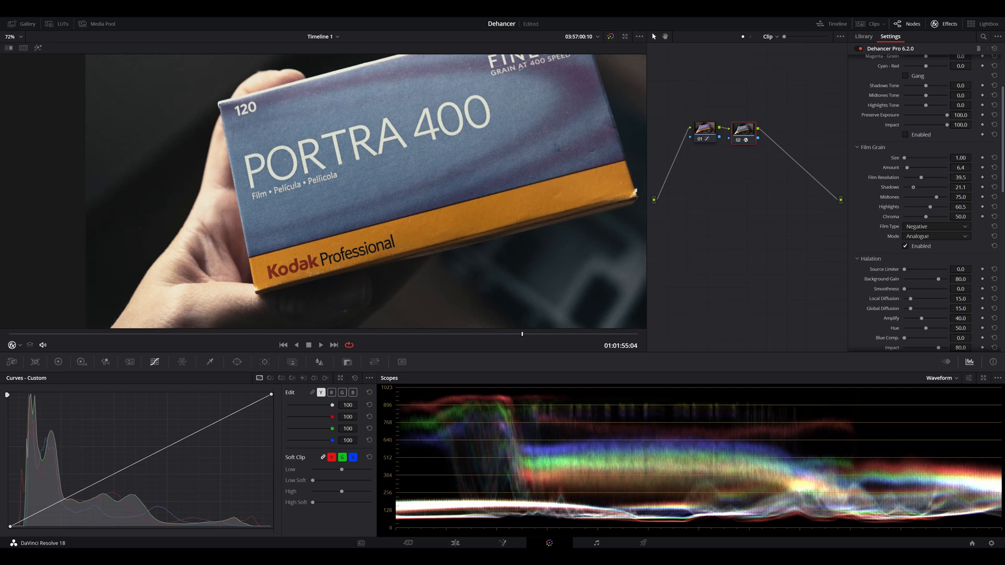
{"action": "left_click_drag", "start_coordinate": [930, 207], "coordinate": [930, 207]}
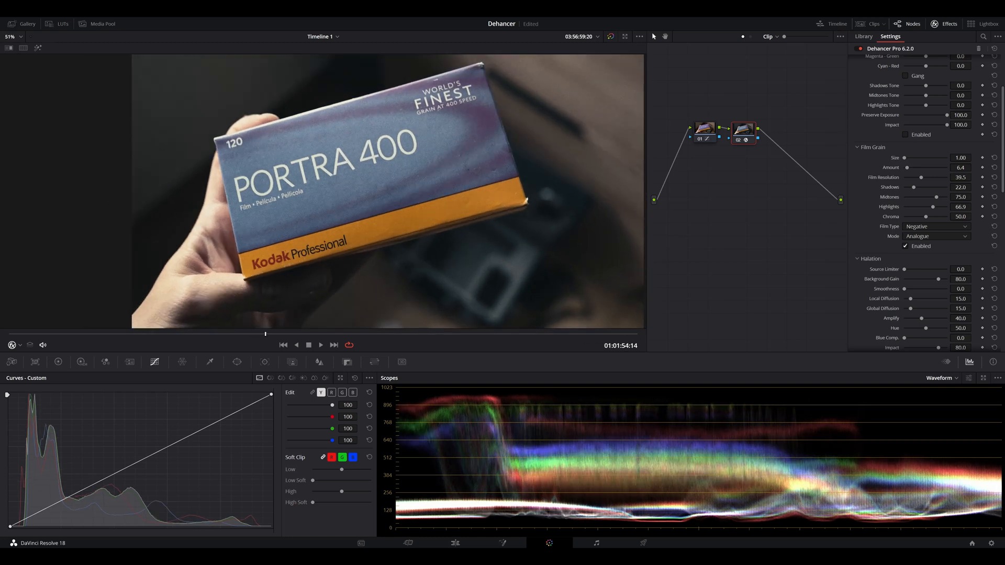
{"action": "key", "text": "space"}
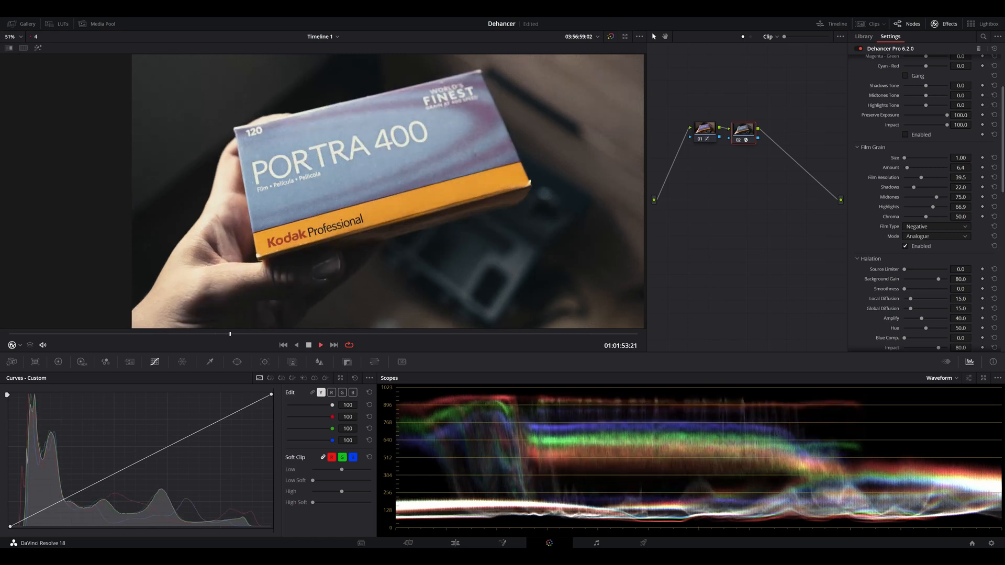
{"action": "key", "text": "space"}
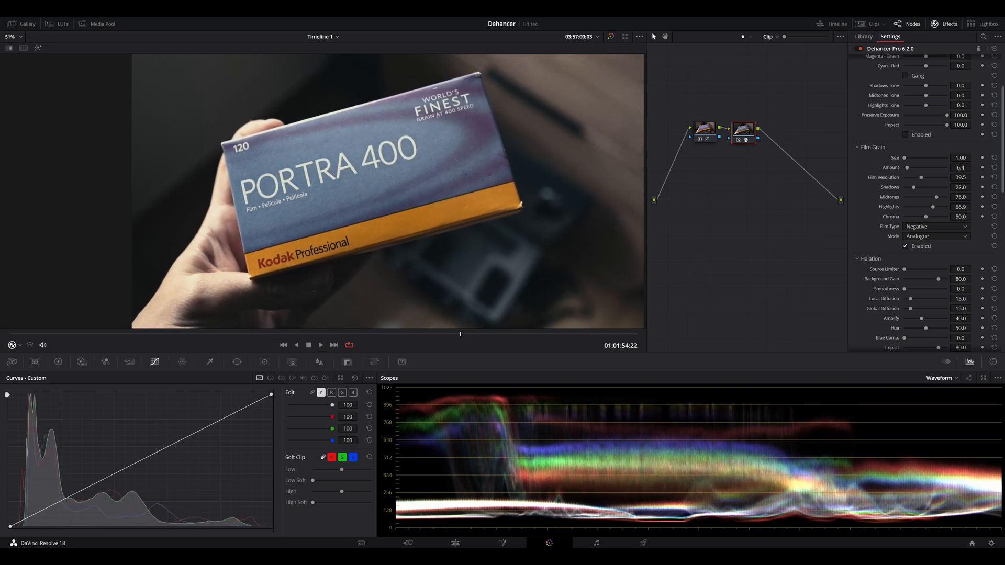
Step: Enable Halation with source limiter 18.4, background gain 93.6, smoothness 7.3, local diffusion 20.2, global diffusion 35.8 and amplify 66.1
{"action": "scroll", "coordinate": [927, 199], "scroll_direction": "down", "scroll_amount": 4}
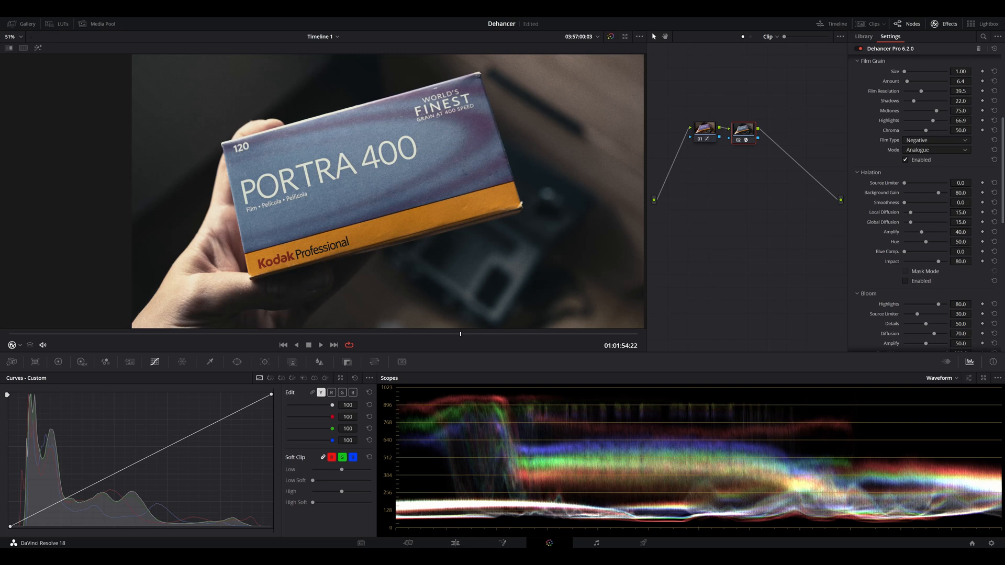
{"action": "left_click", "coordinate": [906, 281]}
{"action": "scroll", "coordinate": [152, 173], "scroll_direction": "up", "scroll_amount": 8}
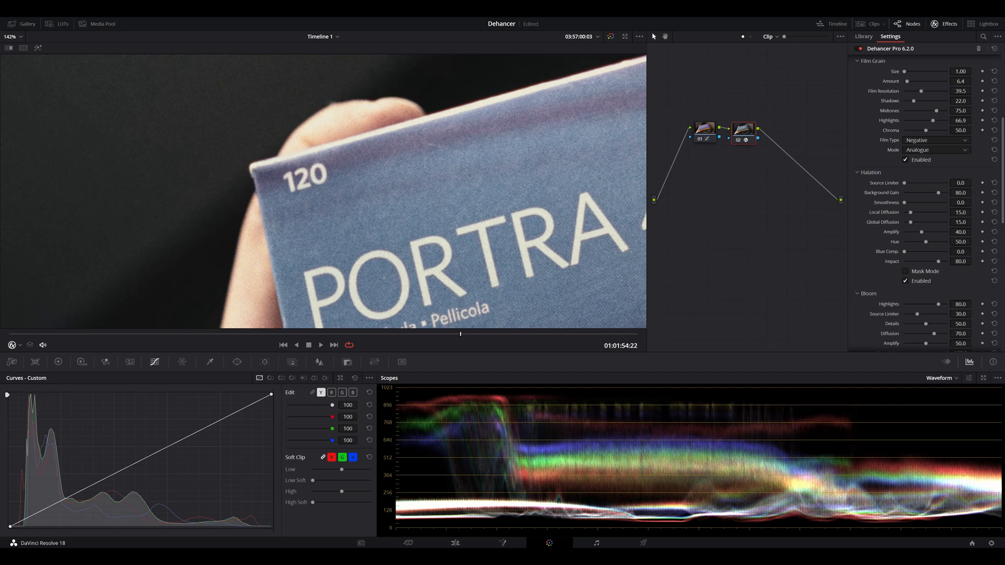
{"action": "scroll", "coordinate": [336, 188], "scroll_direction": "down", "scroll_amount": 3}
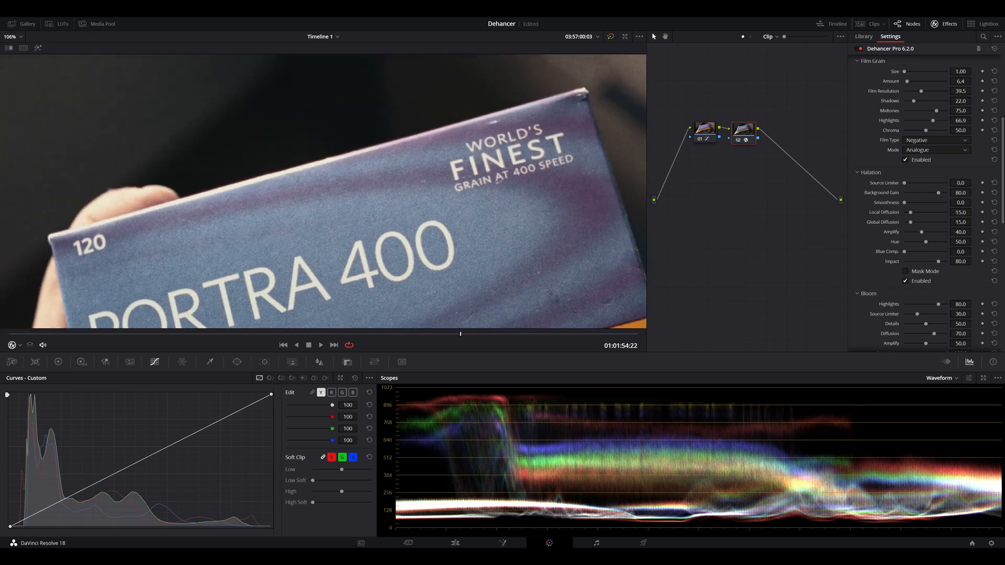
{"action": "left_click_drag", "start_coordinate": [337, 187], "coordinate": [513, 92]}
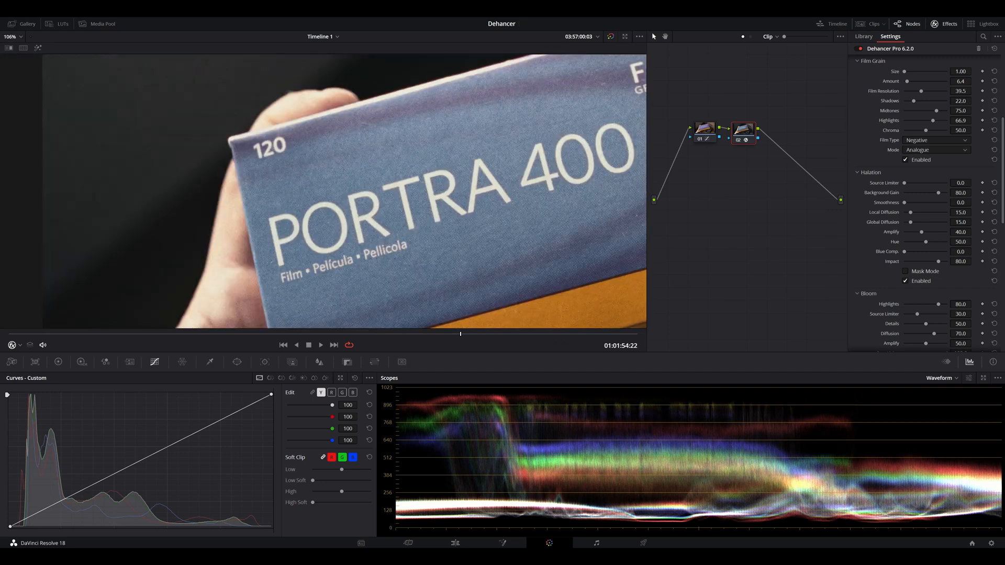
{"action": "left_click_drag", "start_coordinate": [906, 183], "coordinate": [912, 183]}
{"action": "left_click_drag", "start_coordinate": [939, 192], "coordinate": [920, 222]}
{"action": "scroll", "coordinate": [344, 191], "scroll_direction": "down", "scroll_amount": 5}
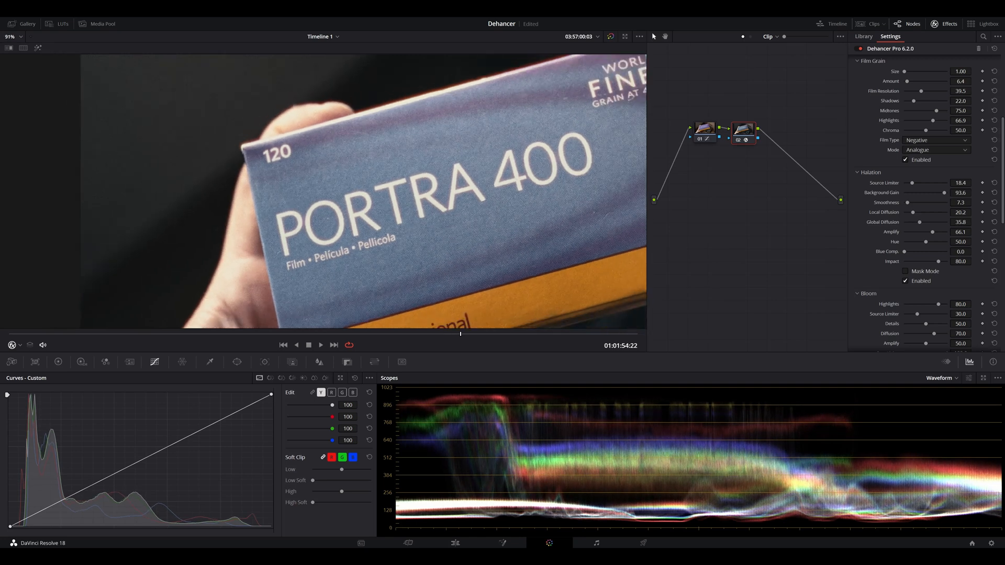
Step: Compare the box lettering and edges with Halation off and on, close up and in the wider frame
{"action": "scroll", "coordinate": [324, 194], "scroll_direction": "up", "scroll_amount": 8}
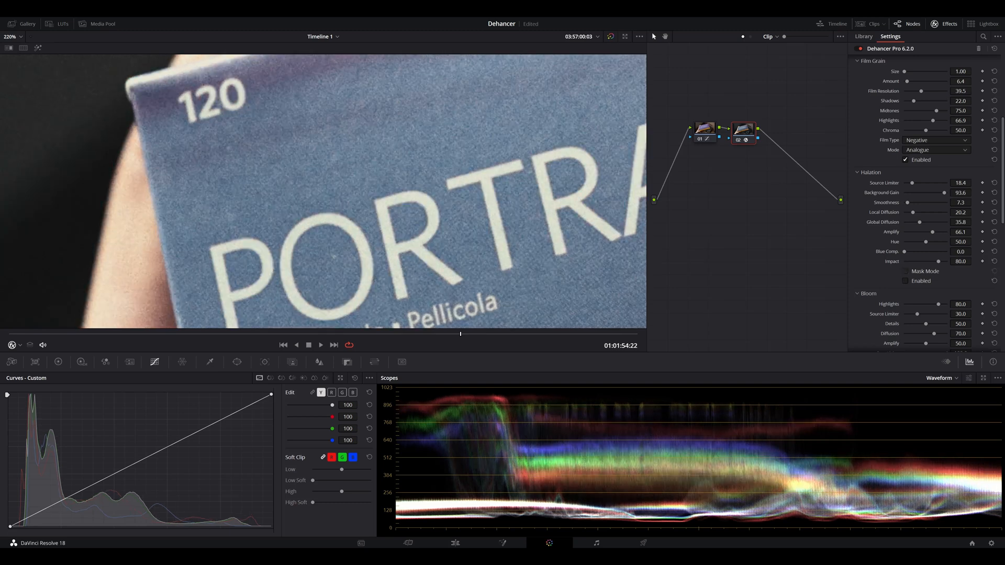
{"action": "left_click", "coordinate": [905, 281]}
{"action": "left_click", "coordinate": [906, 281]}
{"action": "left_click", "coordinate": [905, 281]}
{"action": "scroll", "coordinate": [325, 193], "scroll_direction": "down", "scroll_amount": 7}
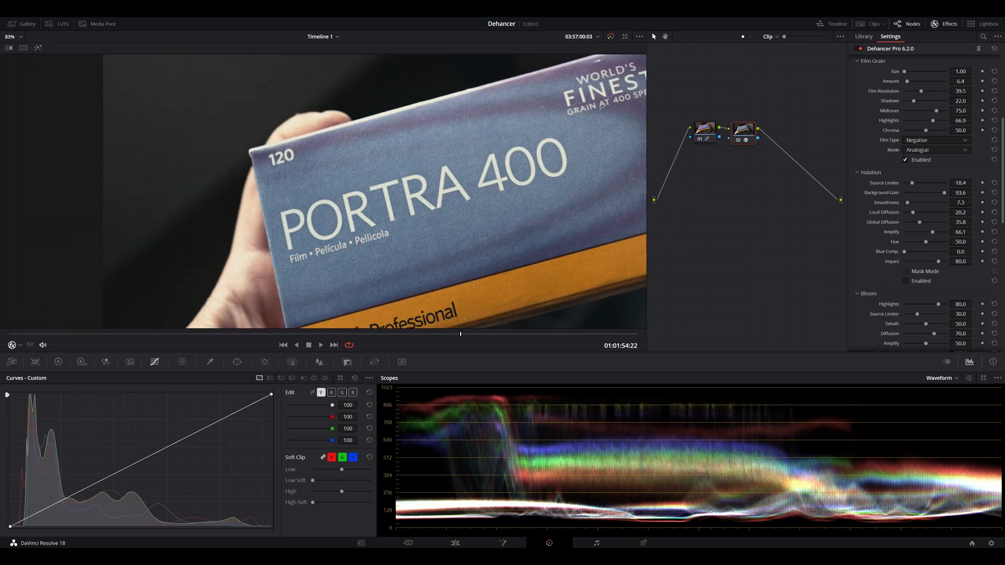
{"action": "scroll", "coordinate": [325, 193], "scroll_direction": "down", "scroll_amount": 3}
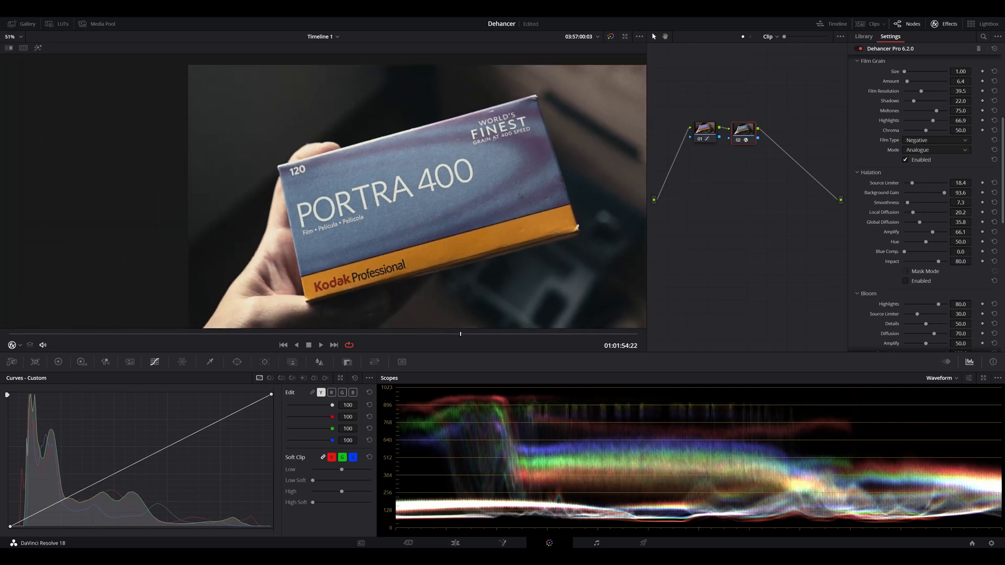
{"action": "left_click", "coordinate": [905, 281]}
{"action": "scroll", "coordinate": [418, 197], "scroll_direction": "down", "scroll_amount": 1}
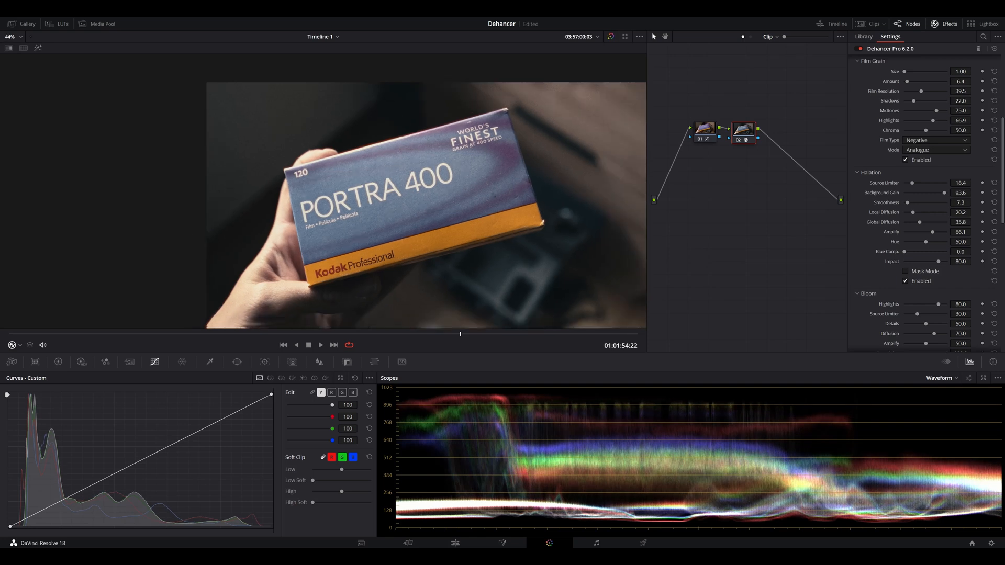
Step: Fit the whole frame in the viewer and review the clip's motion with Halation enabled
{"action": "scroll", "coordinate": [372, 212], "scroll_direction": "up", "scroll_amount": 1}
{"action": "left_click_drag", "start_coordinate": [372, 212], "coordinate": [313, 183]}
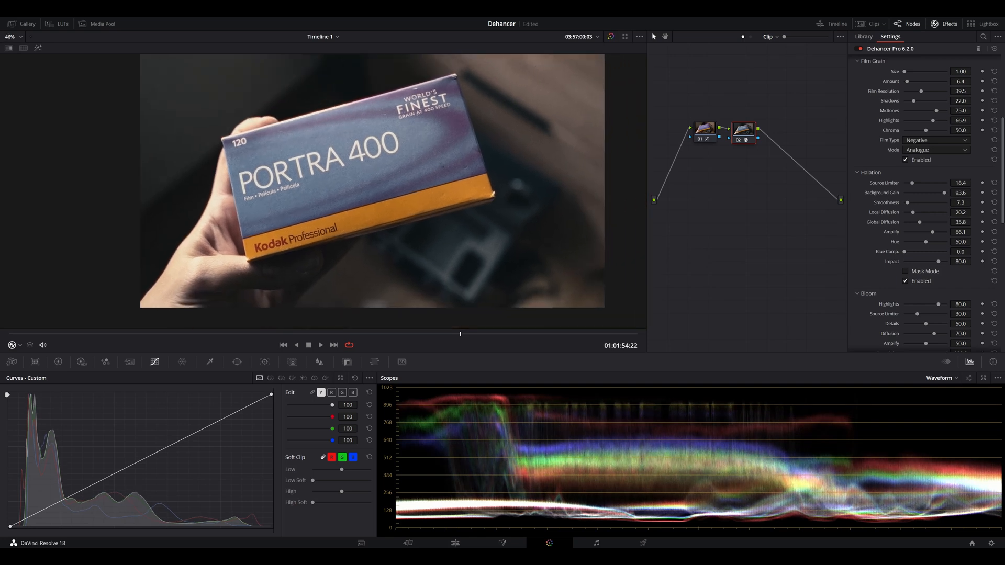
{"action": "key", "text": "shift+z"}
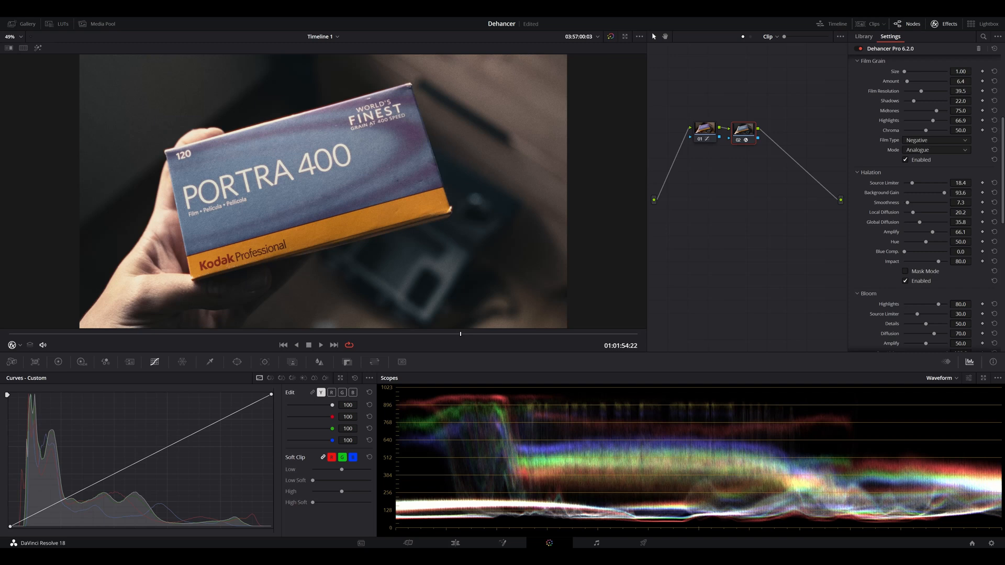
{"action": "key", "text": "space"}
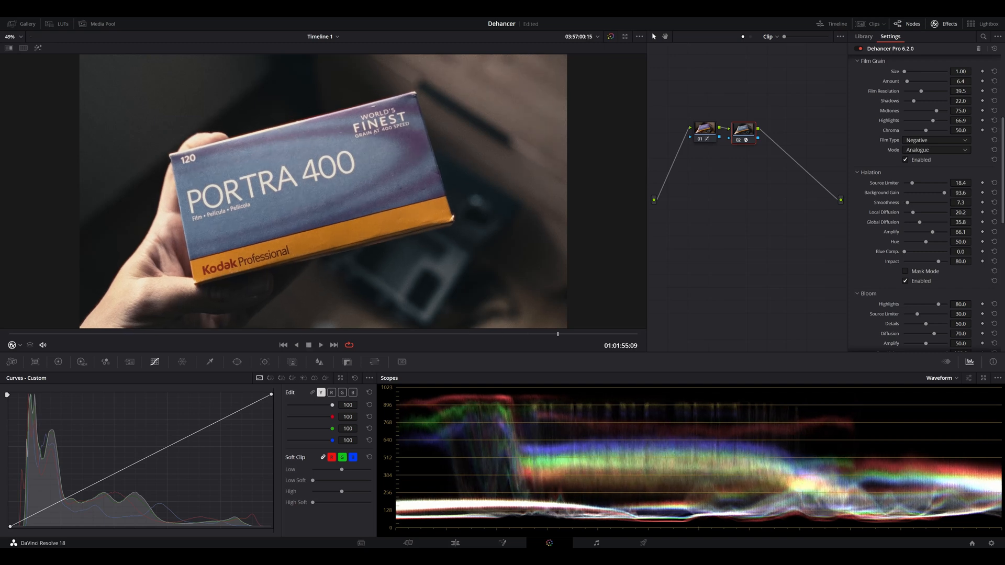
{"action": "left_click_drag", "start_coordinate": [168, 334], "coordinate": [310, 334]}
Step: Enable Bloom and set its amplify to 11.9
{"action": "scroll", "coordinate": [927, 204], "scroll_direction": "down", "scroll_amount": 3}
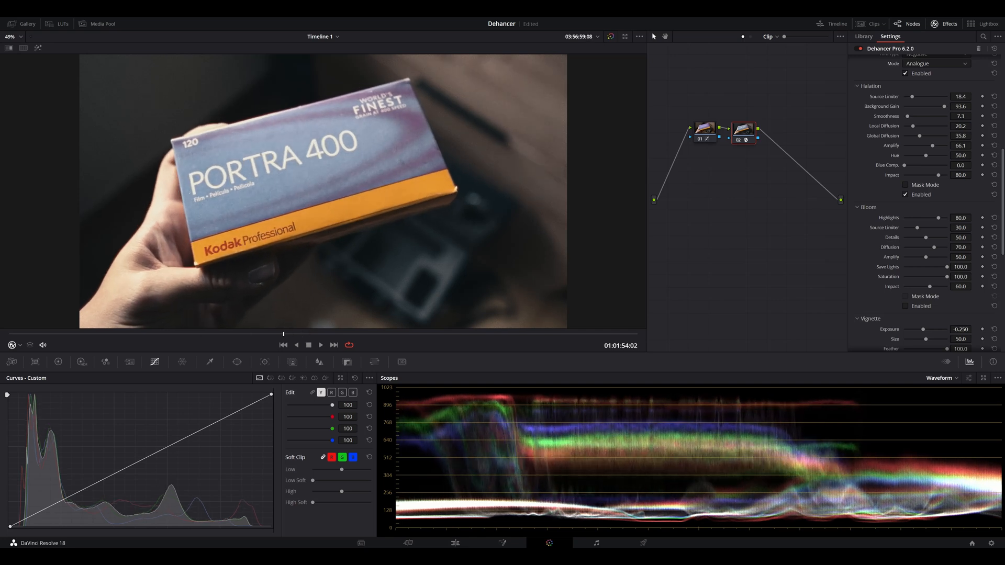
{"action": "left_click", "coordinate": [905, 306]}
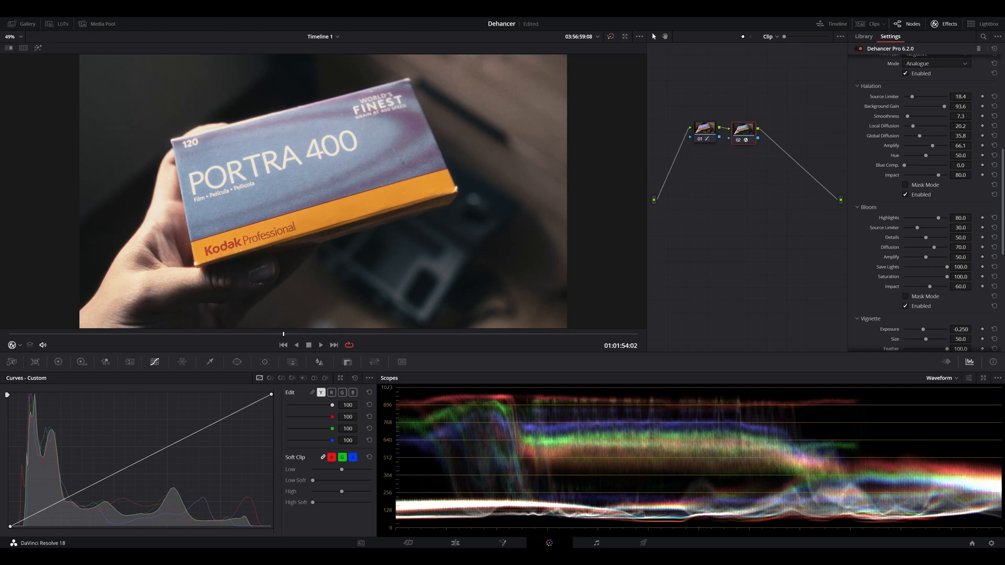
{"action": "left_click_drag", "start_coordinate": [926, 257], "coordinate": [909, 257]}
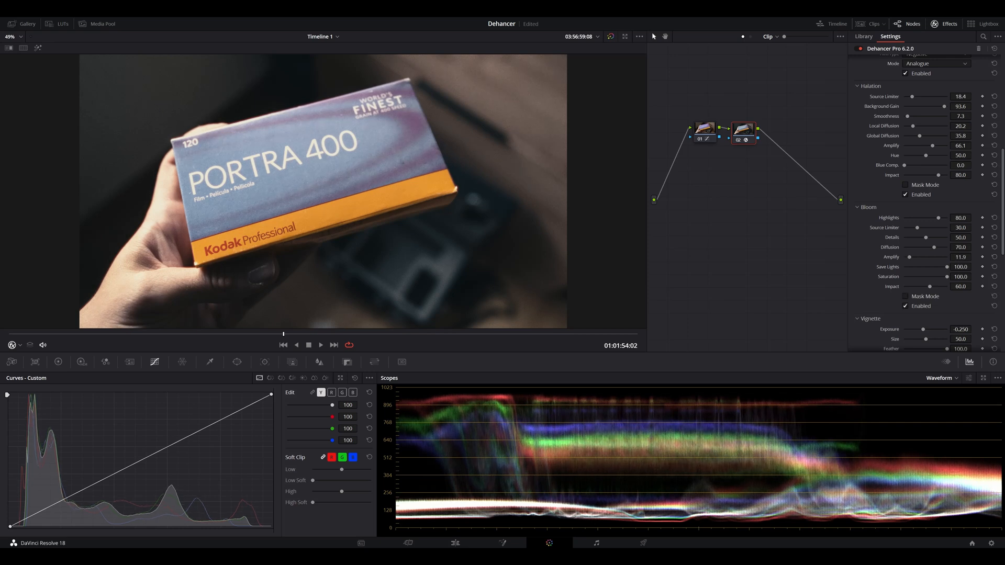
Step: Compare the box close up and in the full frame with Bloom off and on, leaving it enabled
{"action": "scroll", "coordinate": [324, 191], "scroll_direction": "up", "scroll_amount": 4}
{"action": "scroll", "coordinate": [42, 121], "scroll_direction": "up", "scroll_amount": 7}
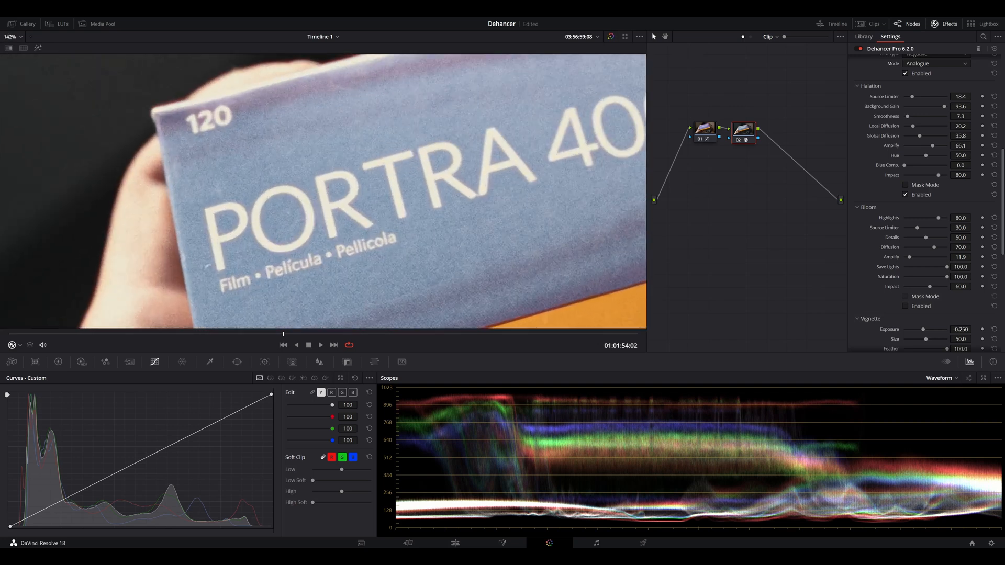
{"action": "left_click", "coordinate": [906, 306]}
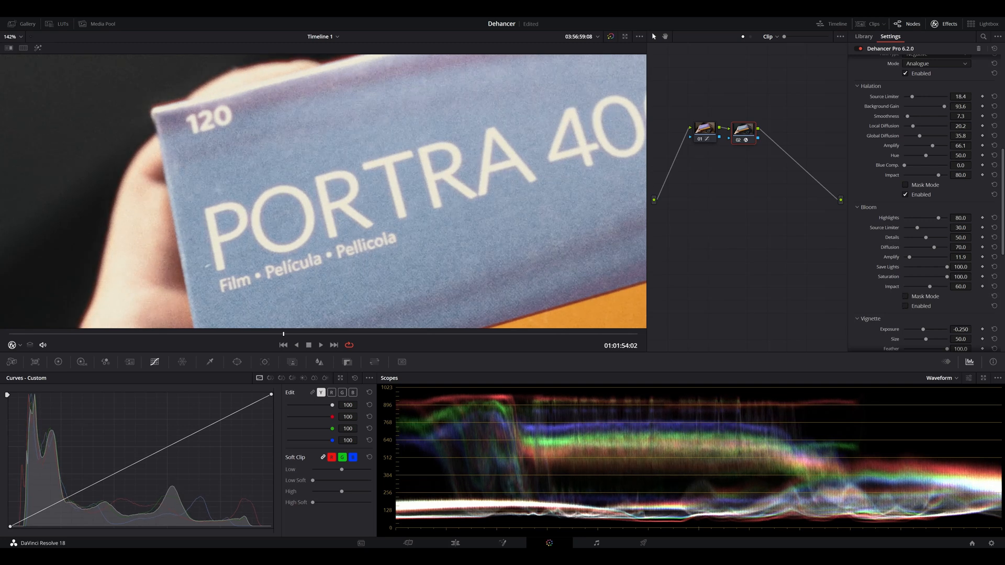
{"action": "key", "text": "shift+z"}
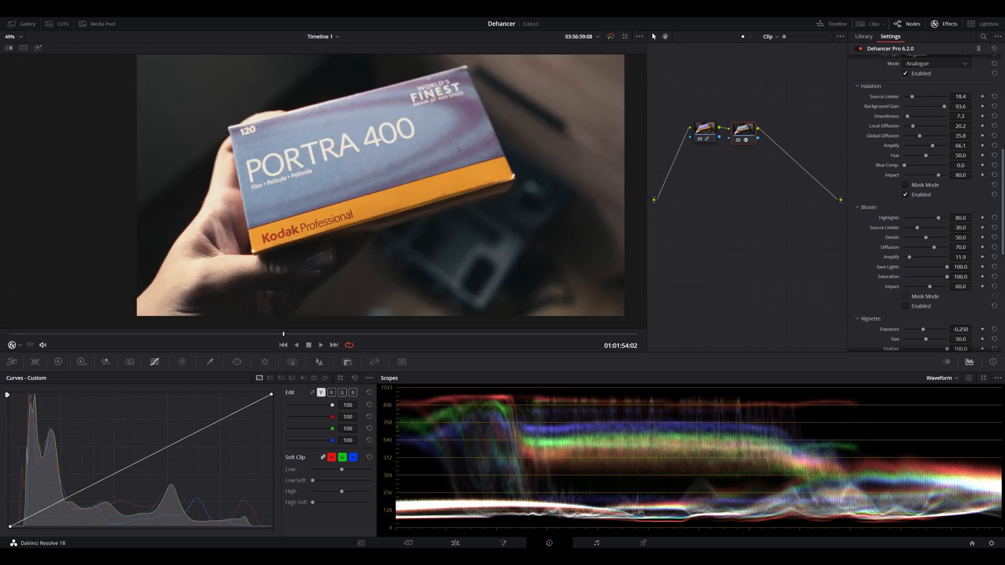
{"action": "scroll", "coordinate": [322, 192], "scroll_direction": "down", "scroll_amount": 1}
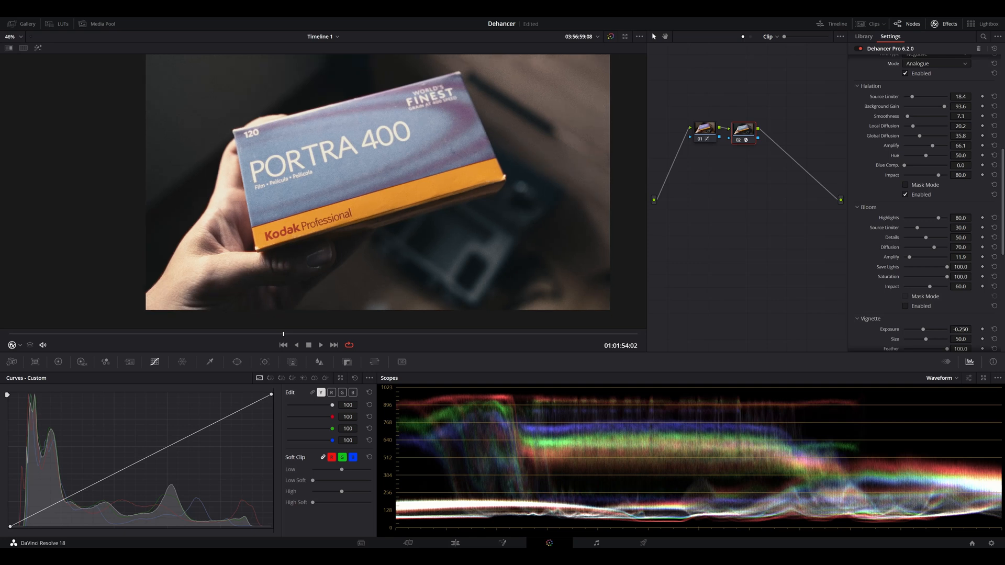
{"action": "scroll", "coordinate": [924, 199], "scroll_direction": "down", "scroll_amount": 5}
{"action": "scroll", "coordinate": [924, 199], "scroll_direction": "up", "scroll_amount": 2}
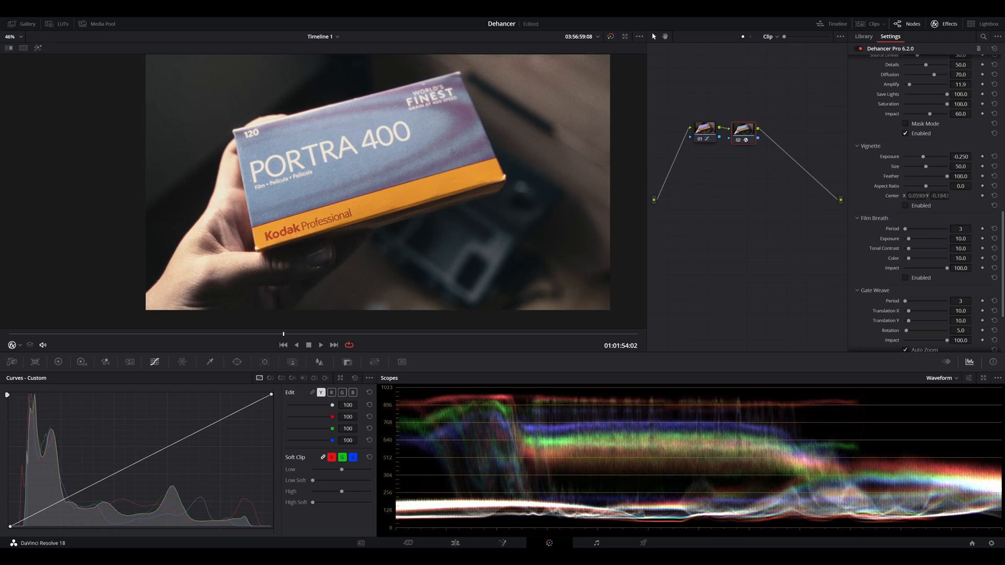
Step: Enable Film Breath and set its period to 35 and exposure to 34.0
{"action": "key", "text": "ctrl+s"}
{"action": "left_click", "coordinate": [906, 278]}
{"action": "left_click_drag", "start_coordinate": [906, 229], "coordinate": [919, 239]}
{"action": "scroll", "coordinate": [924, 204], "scroll_direction": "down", "scroll_amount": 3}
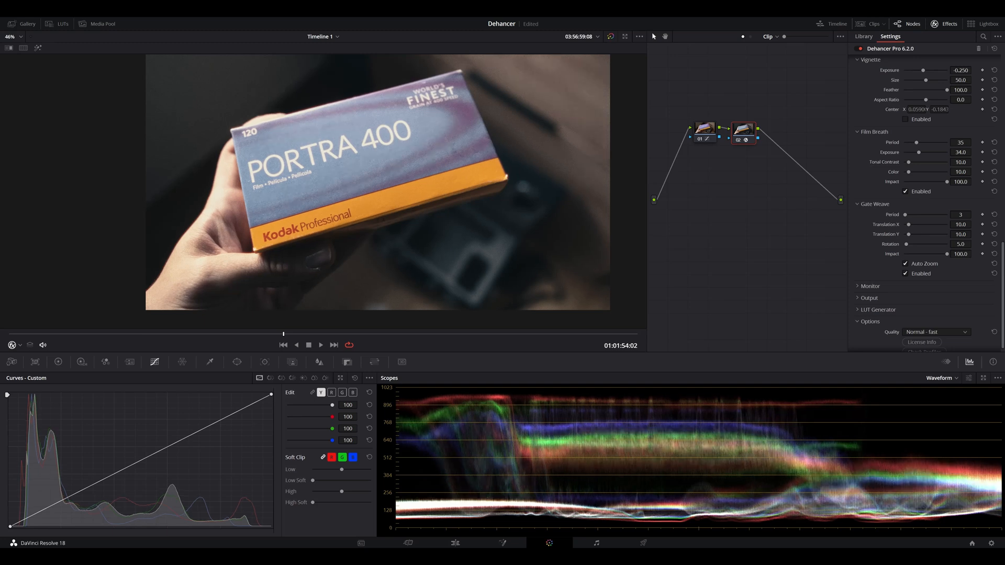
Step: Compare the frame with Gate Weave on and off, and turn off both Gate Weave and Film Breath
{"action": "left_click", "coordinate": [906, 274]}
{"action": "left_click", "coordinate": [906, 274]}
{"action": "left_click", "coordinate": [906, 274]}
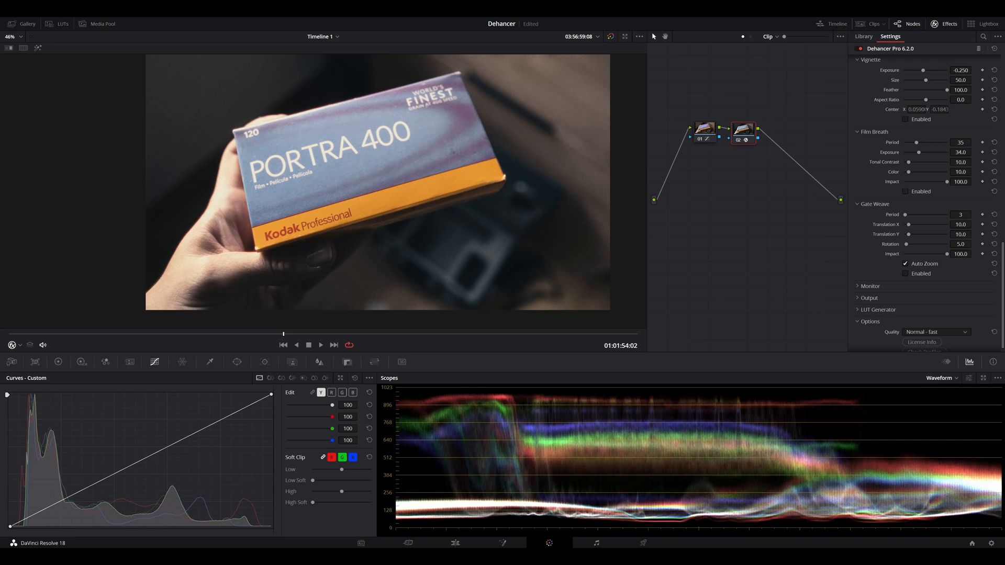
{"action": "scroll", "coordinate": [927, 205], "scroll_direction": "down", "scroll_amount": 1}
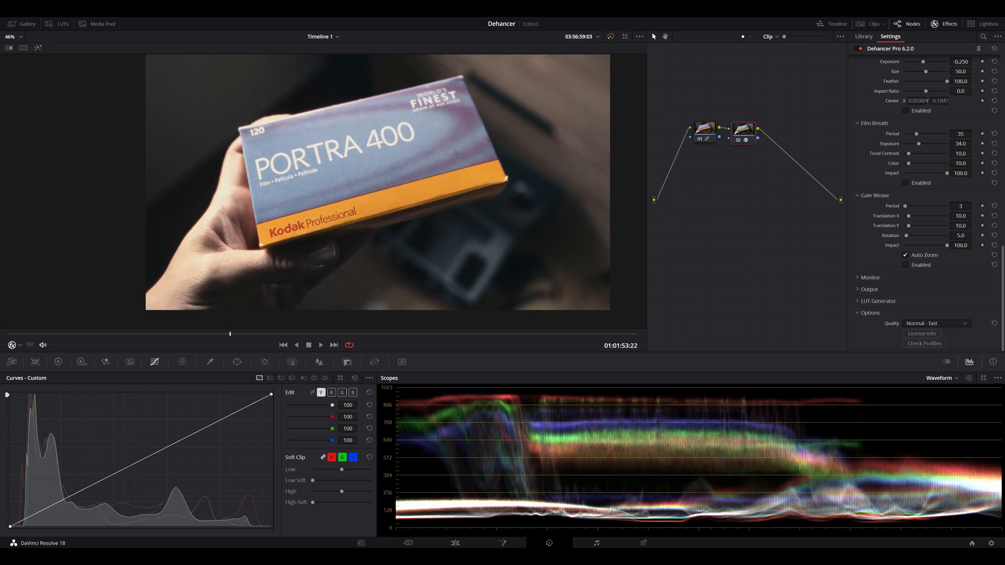
Step: Compare the whole frame with the Dehancer node disabled and enabled, leaving the node on
{"action": "key", "text": "ctrl+d"}
{"action": "scroll", "coordinate": [335, 191], "scroll_direction": "up", "scroll_amount": 4}
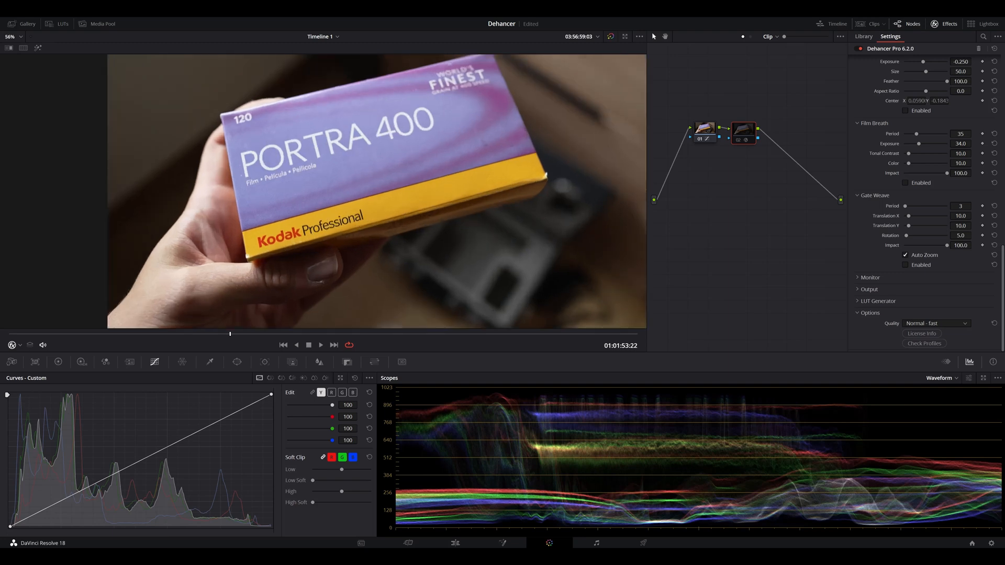
{"action": "left_click_drag", "start_coordinate": [354, 165], "coordinate": [331, 192]}
{"action": "scroll", "coordinate": [331, 192], "scroll_direction": "down", "scroll_amount": 6}
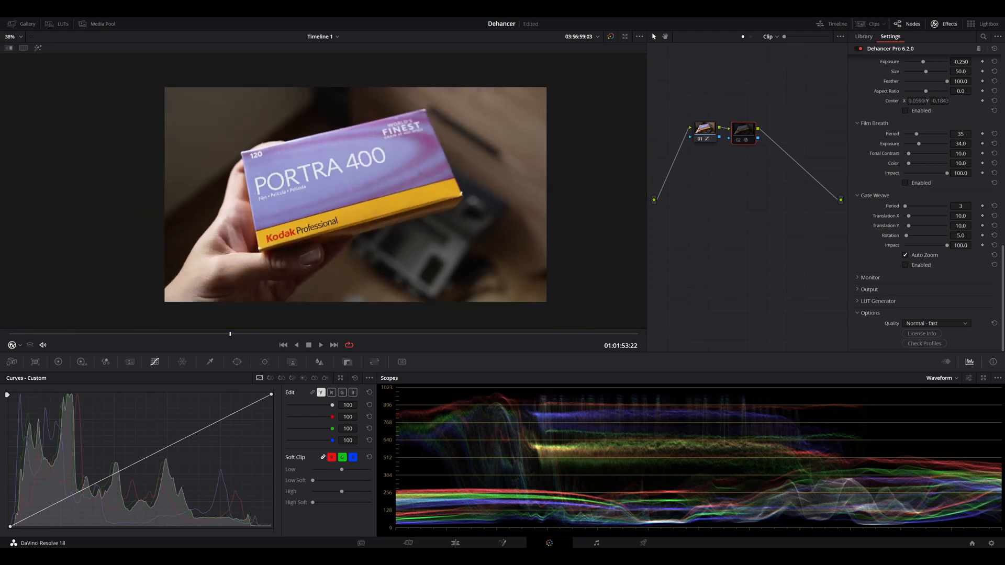
{"action": "key", "text": "ctrl+d"}
{"action": "scroll", "coordinate": [353, 194], "scroll_direction": "down", "scroll_amount": 2}
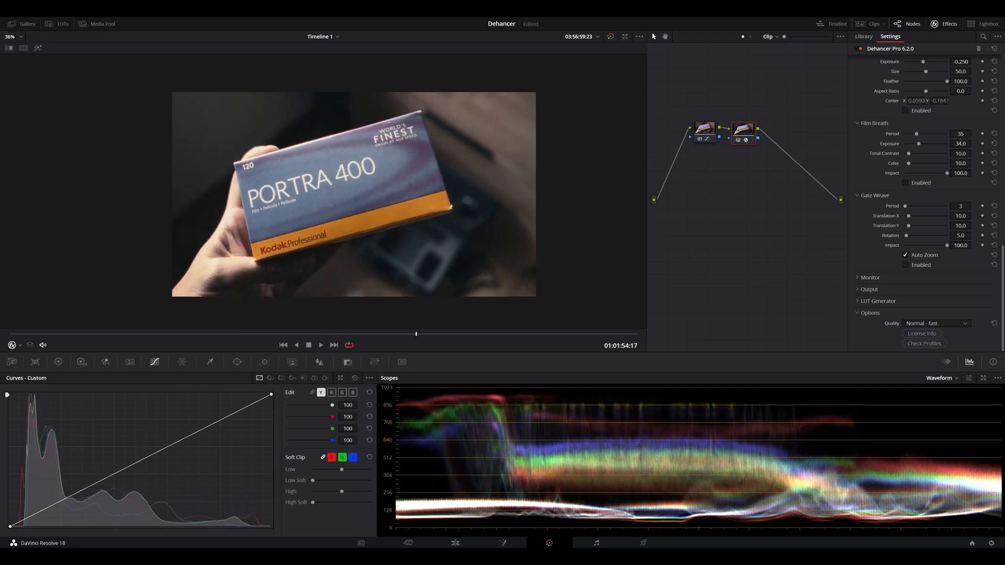
Step: Try Dehancer's total output impact at 47.7 and 100, view the node's key controls, and set the impact to 75.3
{"action": "left_click", "coordinate": [868, 290]}
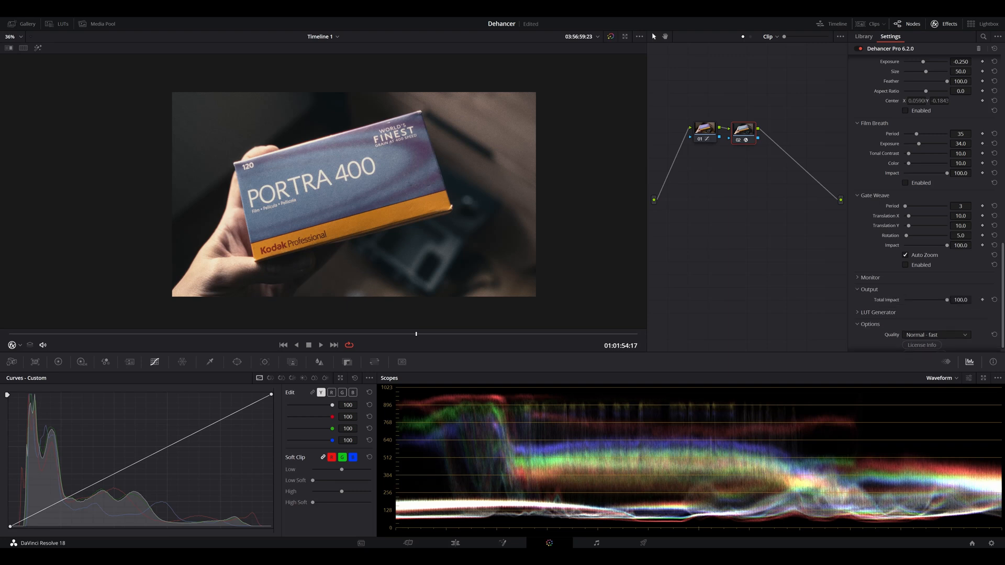
{"action": "left_click_drag", "start_coordinate": [947, 300], "coordinate": [924, 300]}
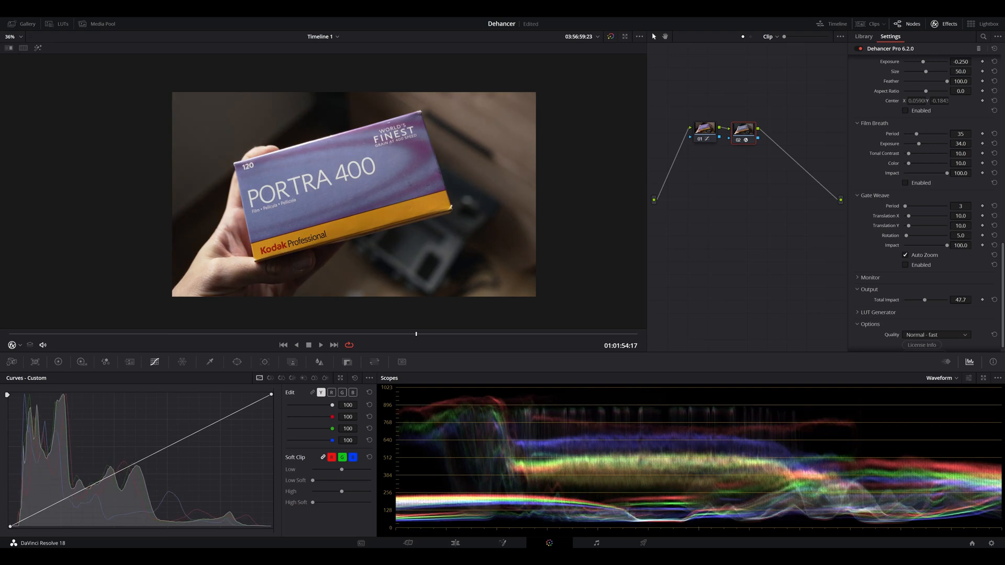
{"action": "left_click", "coordinate": [292, 362]}
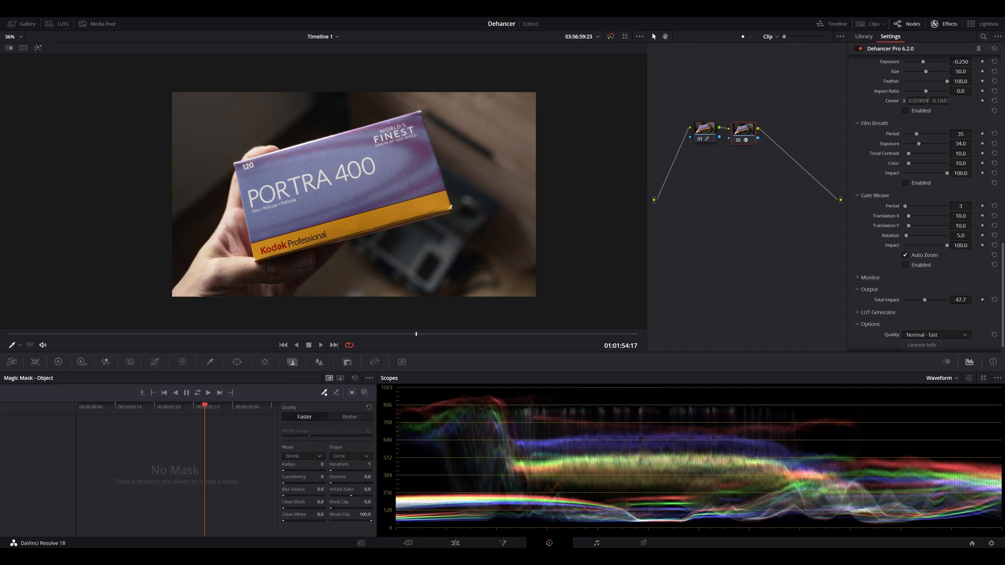
{"action": "left_click", "coordinate": [347, 362]}
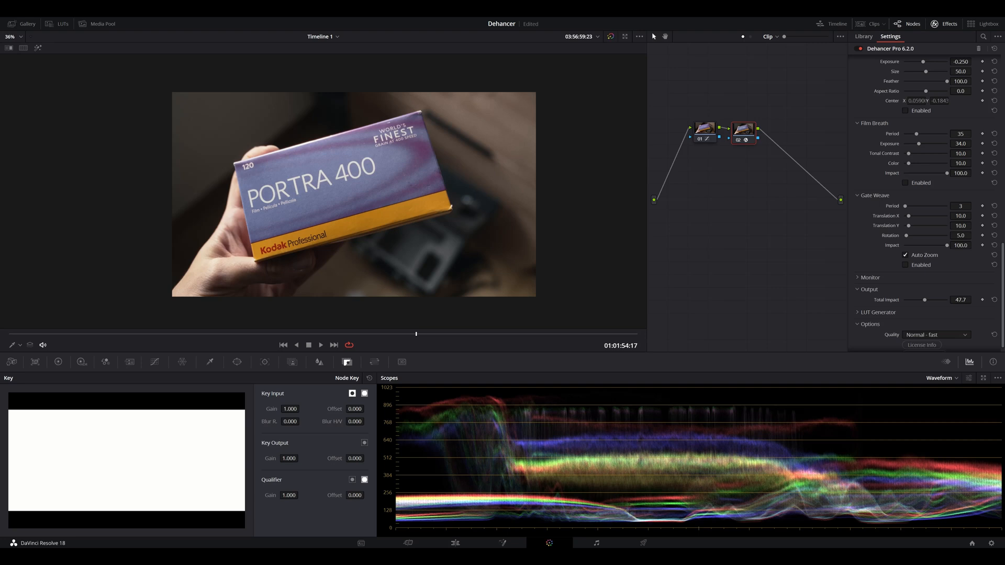
{"action": "left_click_drag", "start_coordinate": [925, 300], "coordinate": [948, 300]}
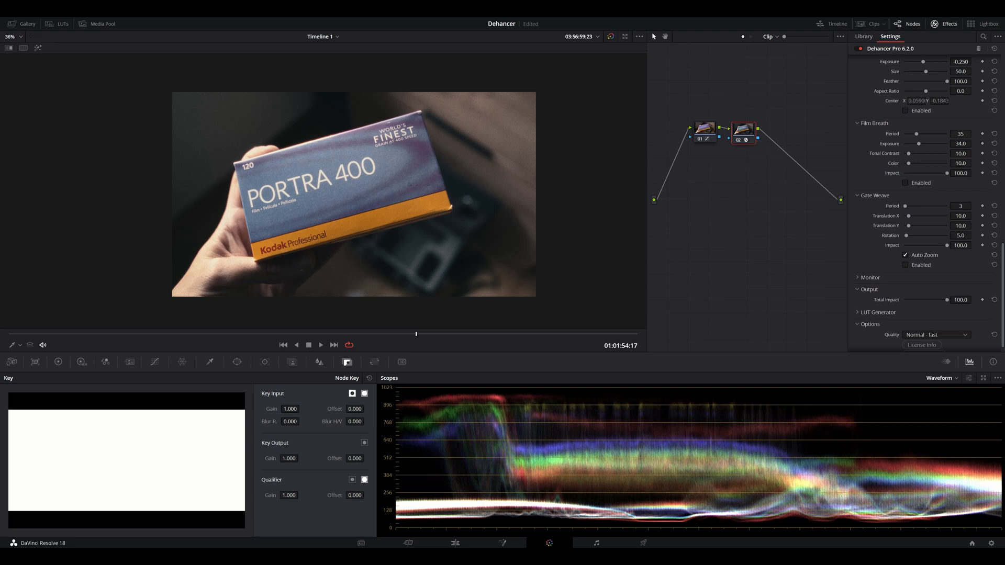
{"action": "left_click_drag", "start_coordinate": [947, 300], "coordinate": [937, 300]}
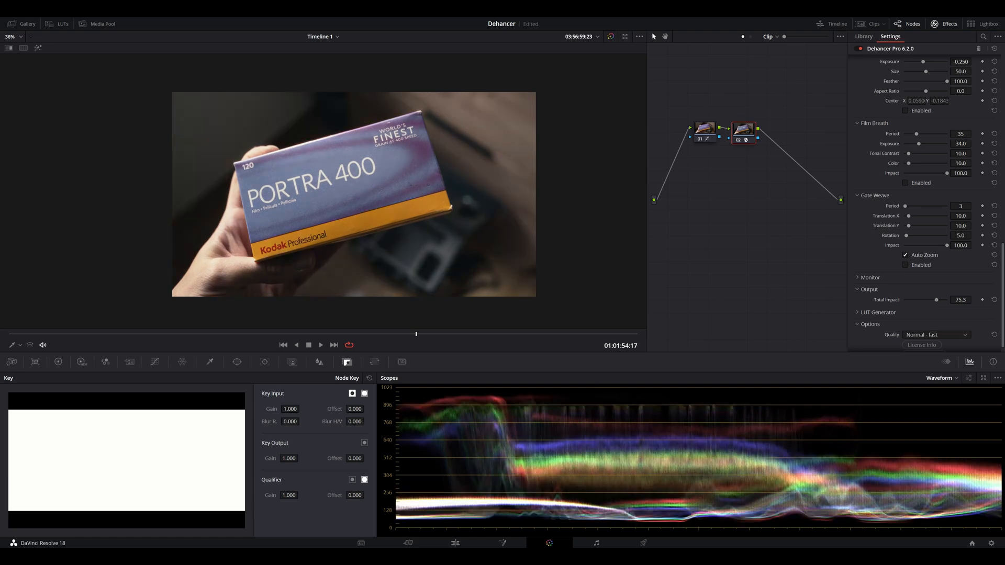
Step: Look at the Monitor and LUT Generator options of Dehancer
{"action": "scroll", "coordinate": [927, 205], "scroll_direction": "down", "scroll_amount": 1}
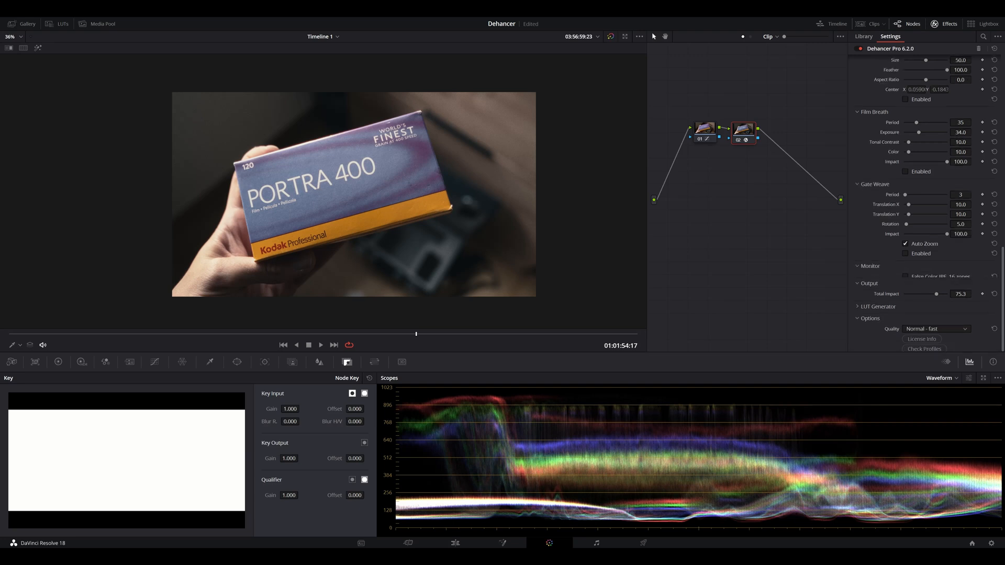
{"action": "left_click", "coordinate": [858, 302]}
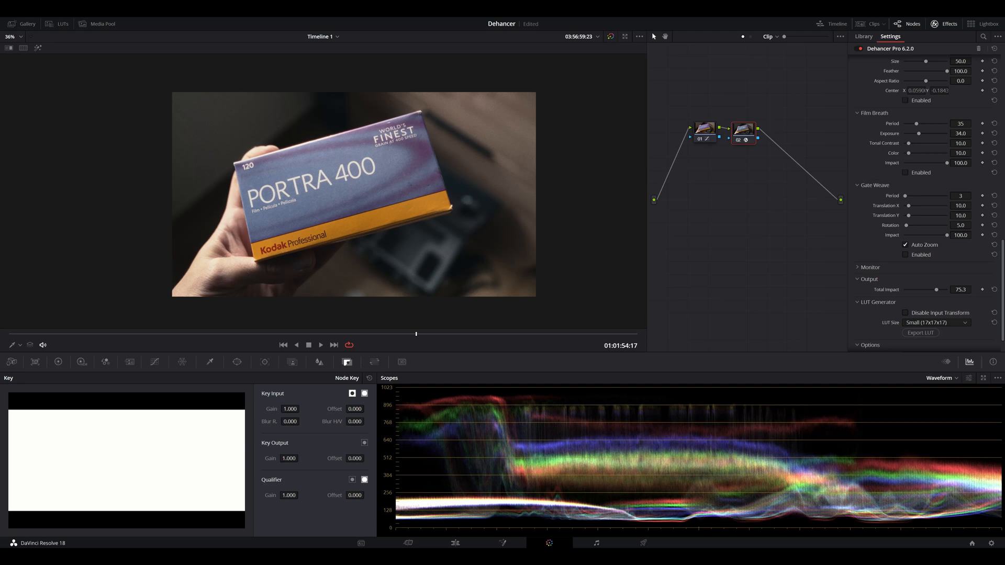
{"action": "scroll", "coordinate": [924, 204], "scroll_direction": "down", "scroll_amount": 2}
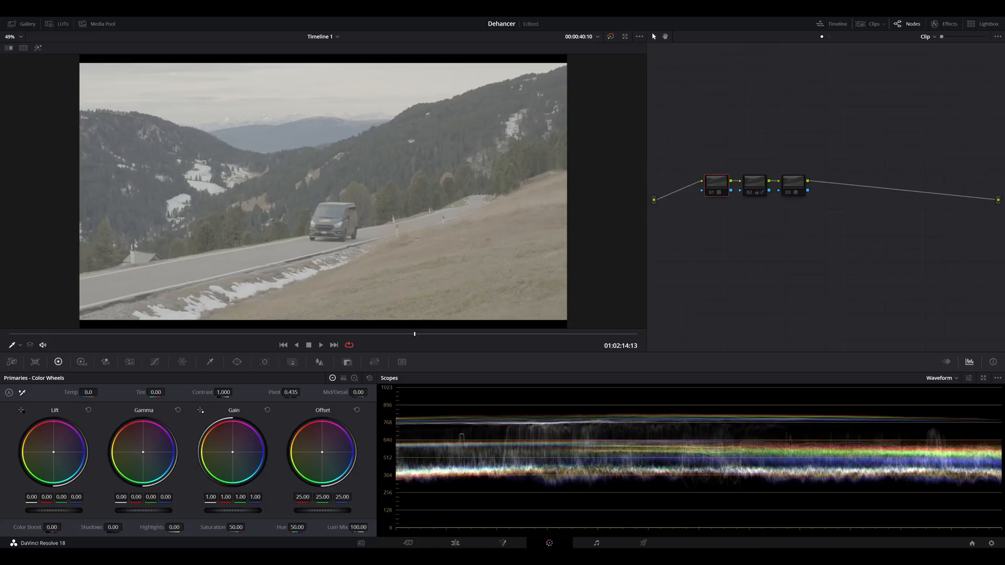
Step: Enable the first two nodes on the mountain road van clip and review the clip's motion with each grade
{"action": "scroll", "coordinate": [323, 191], "scroll_direction": "down", "scroll_amount": 1}
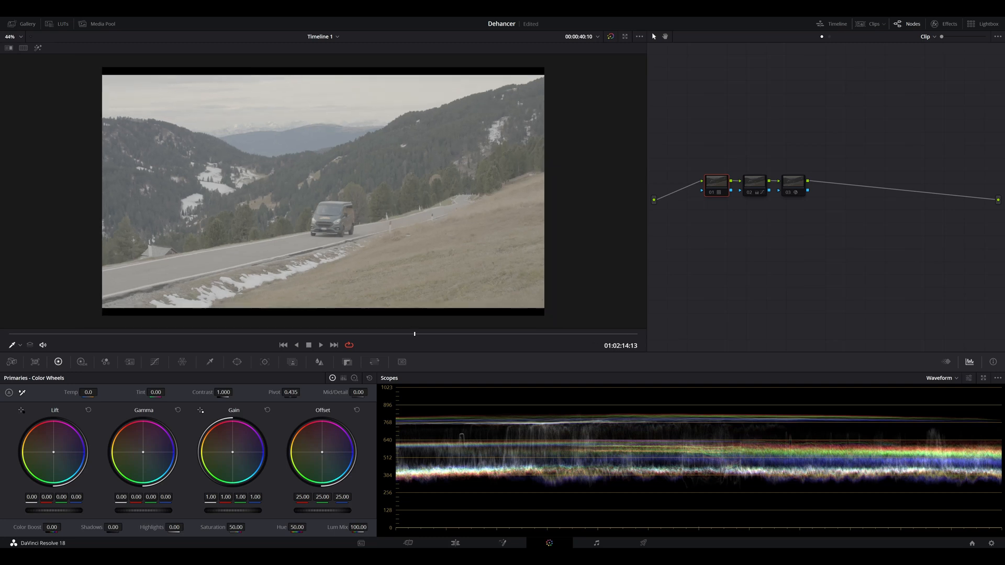
{"action": "left_click_drag", "start_coordinate": [415, 334], "coordinate": [339, 334]}
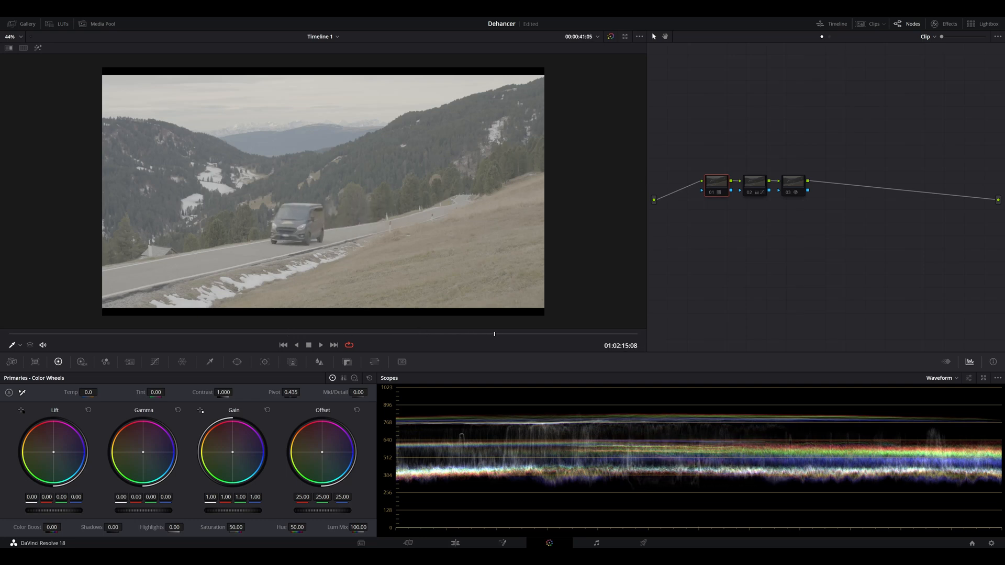
{"action": "key", "text": "ctrl+d"}
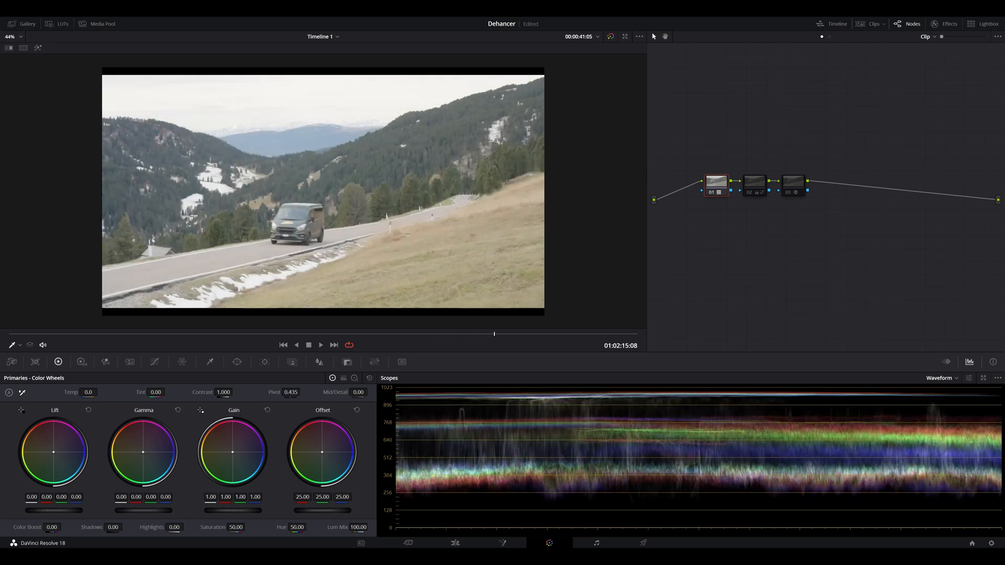
{"action": "left_click_drag", "start_coordinate": [494, 334], "coordinate": [423, 334]}
{"action": "key", "text": "ctrl+d"}
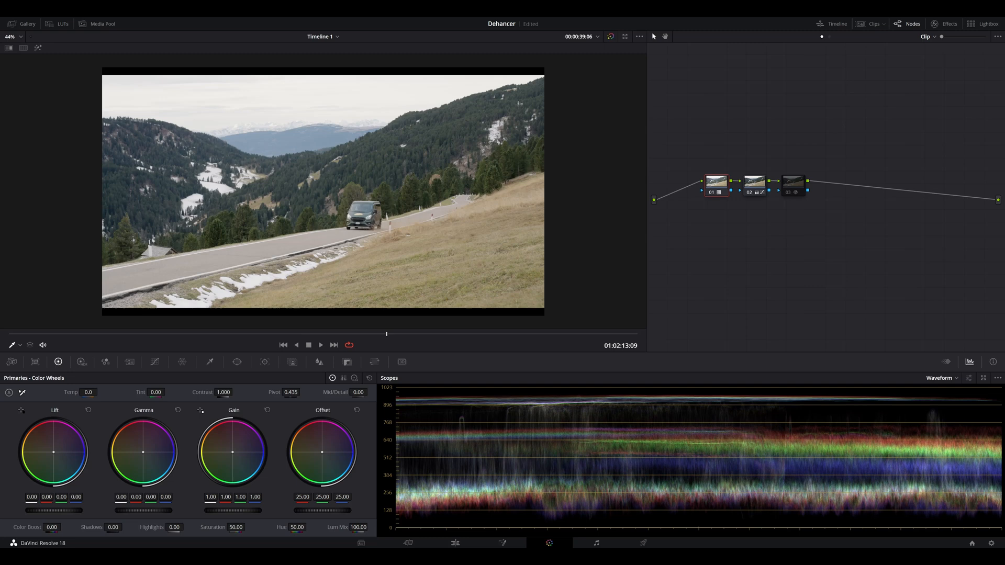
{"action": "left_click_drag", "start_coordinate": [466, 334], "coordinate": [518, 334]}
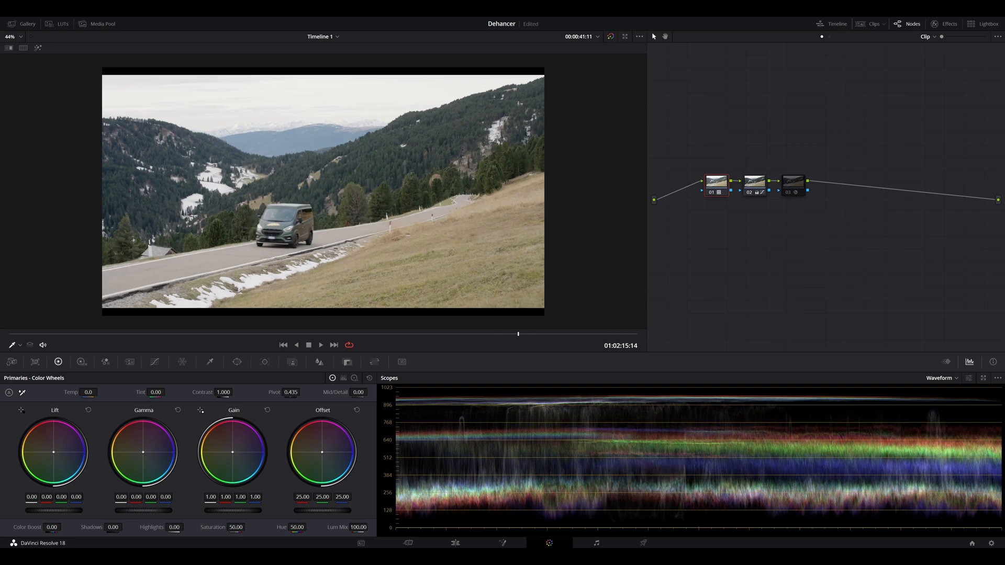
Step: Enable node 03 on the van clip, open its Dehancer input settings and keep Rec.709 as the source
{"action": "left_click", "coordinate": [794, 183]}
{"action": "key", "text": "ctrl+d"}
{"action": "left_click", "coordinate": [944, 24]}
{"action": "scroll", "coordinate": [926, 204], "scroll_direction": "up", "scroll_amount": 10}
{"action": "left_click", "coordinate": [866, 62]}
{"action": "left_click", "coordinate": [936, 72]}
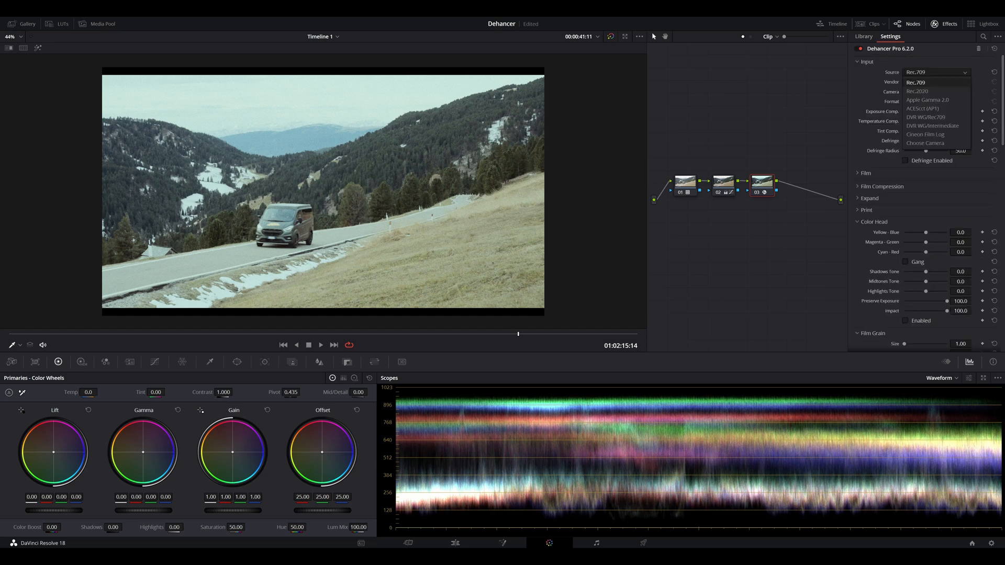
{"action": "key", "text": "Escape"}
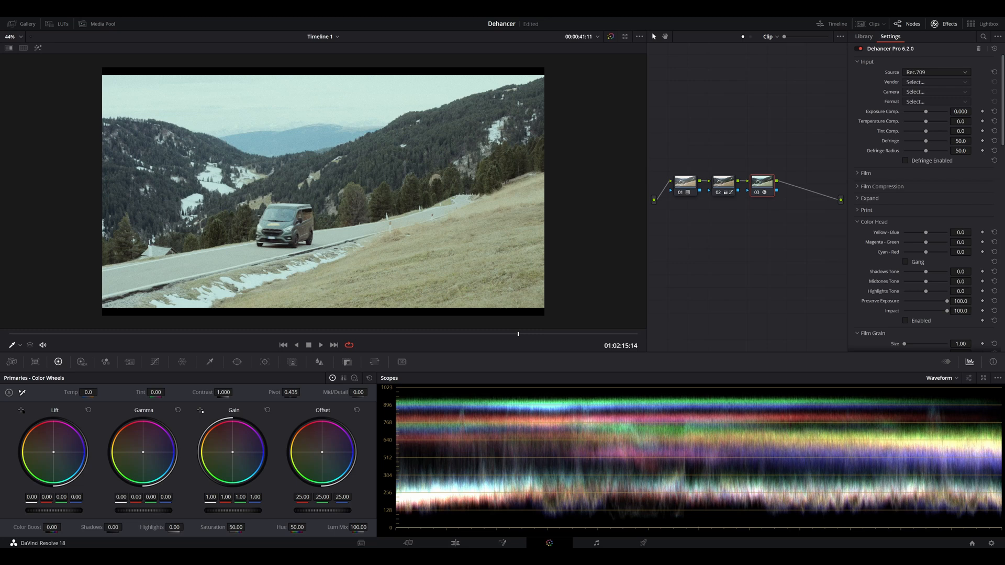
Step: Set the film profile to Kodak Gold 200 with a push/pull value of -1.010
{"action": "left_click", "coordinate": [866, 174]}
{"action": "left_click", "coordinate": [937, 184]}
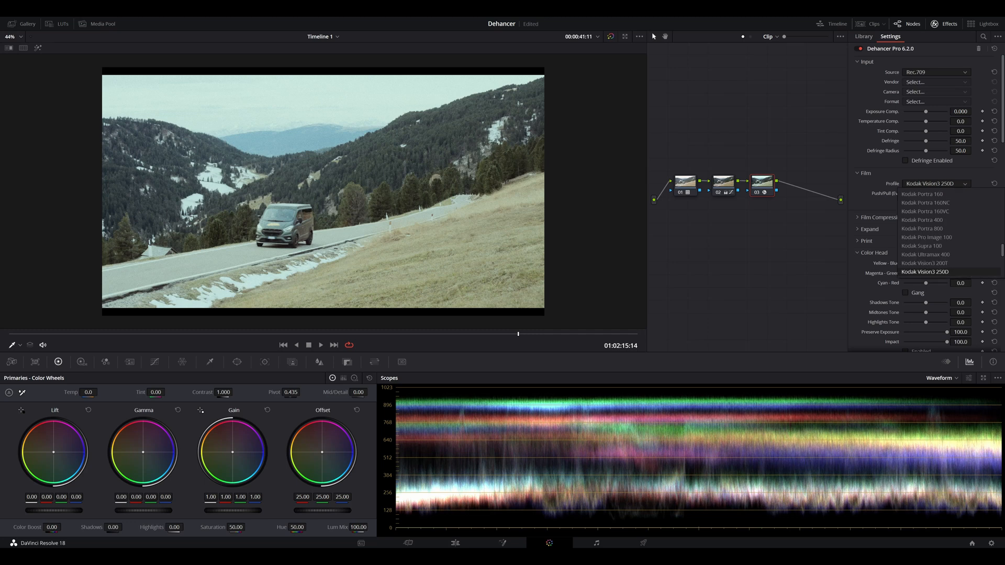
{"action": "scroll", "coordinate": [948, 238], "scroll_direction": "down", "scroll_amount": 5}
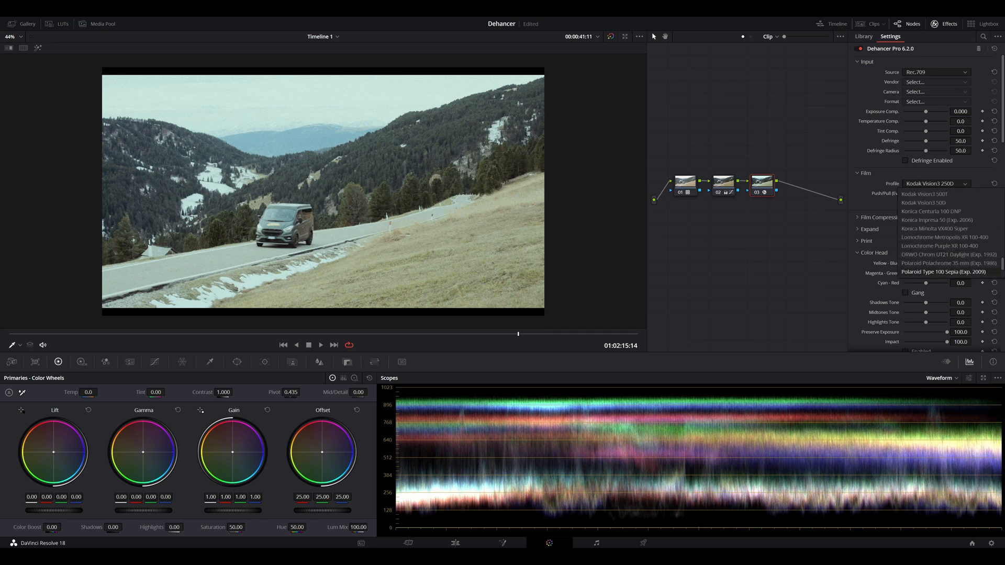
{"action": "scroll", "coordinate": [942, 263], "scroll_direction": "up", "scroll_amount": 4}
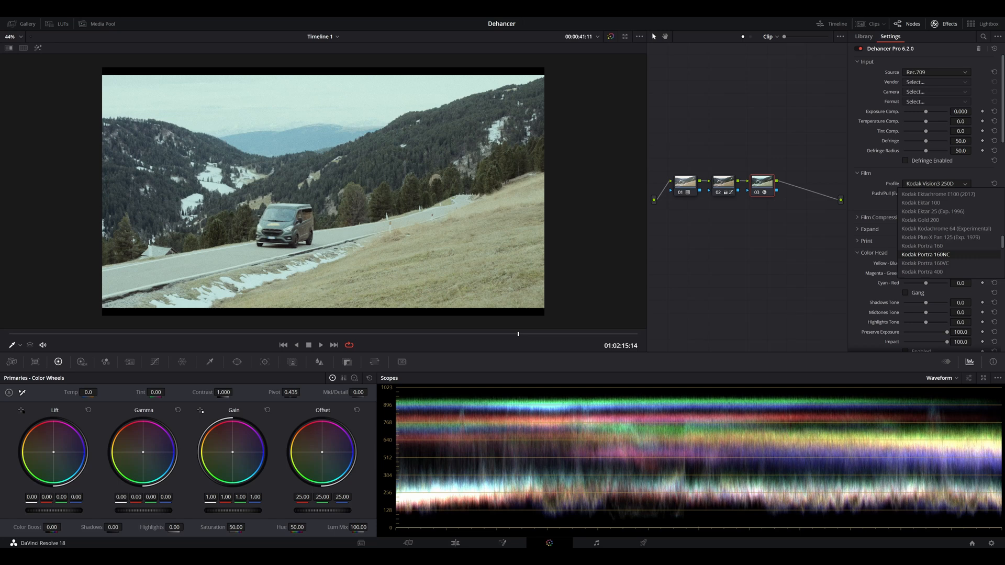
{"action": "left_click", "coordinate": [922, 220]}
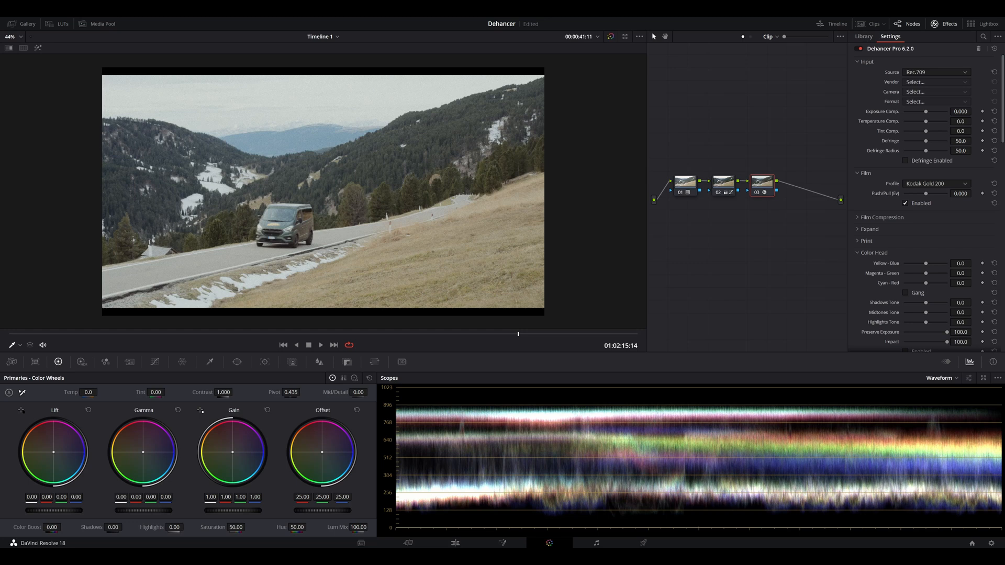
{"action": "left_click_drag", "start_coordinate": [961, 193], "coordinate": [916, 194]}
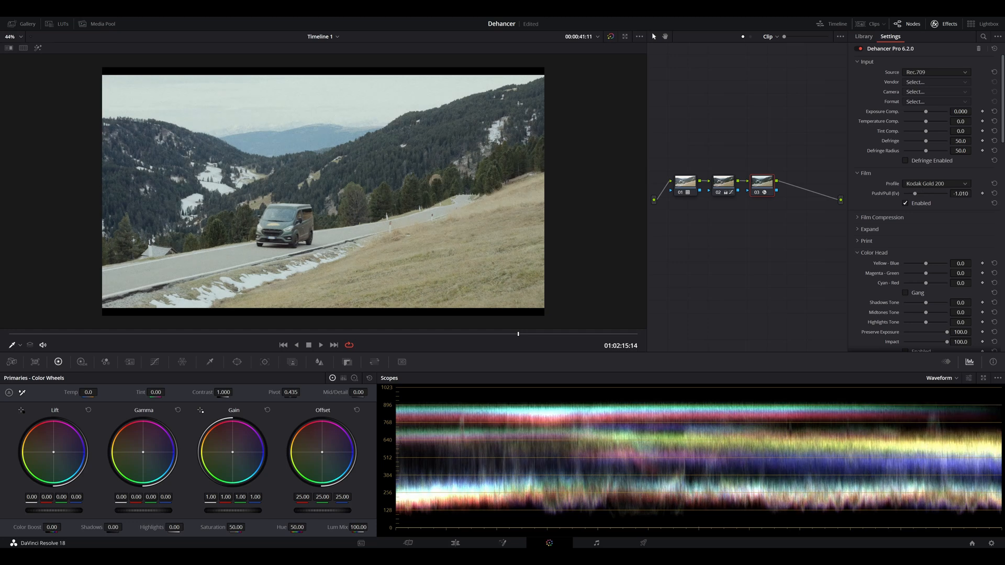
Step: Set temperature compensation to 28.4, compare the Dehancer node off and on, and set tint compensation to 13.8
{"action": "left_click_drag", "start_coordinate": [925, 122], "coordinate": [932, 121]}
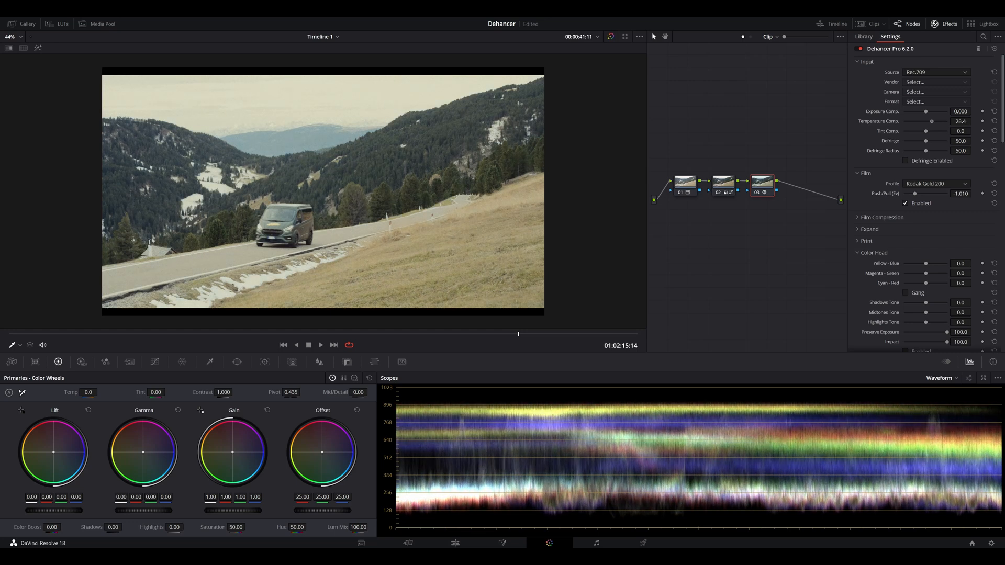
{"action": "key", "text": "ctrl+d"}
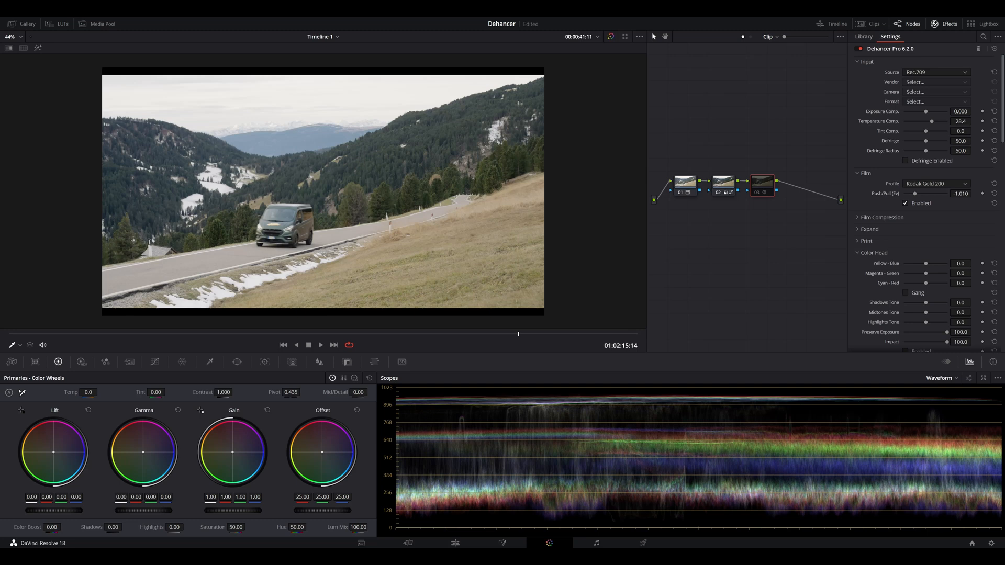
{"action": "key", "text": "ctrl+d"}
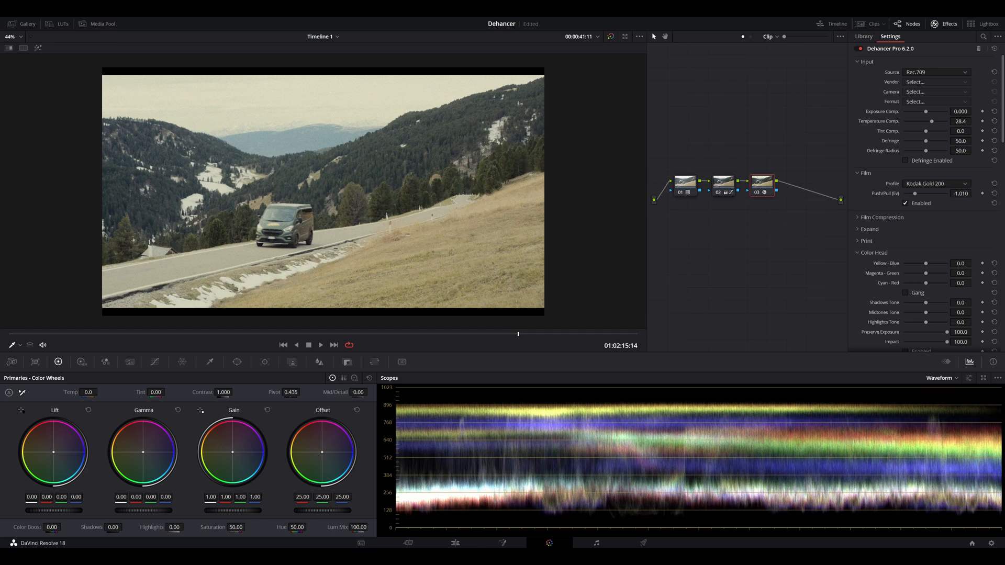
{"action": "left_click_drag", "start_coordinate": [926, 131], "coordinate": [929, 131]}
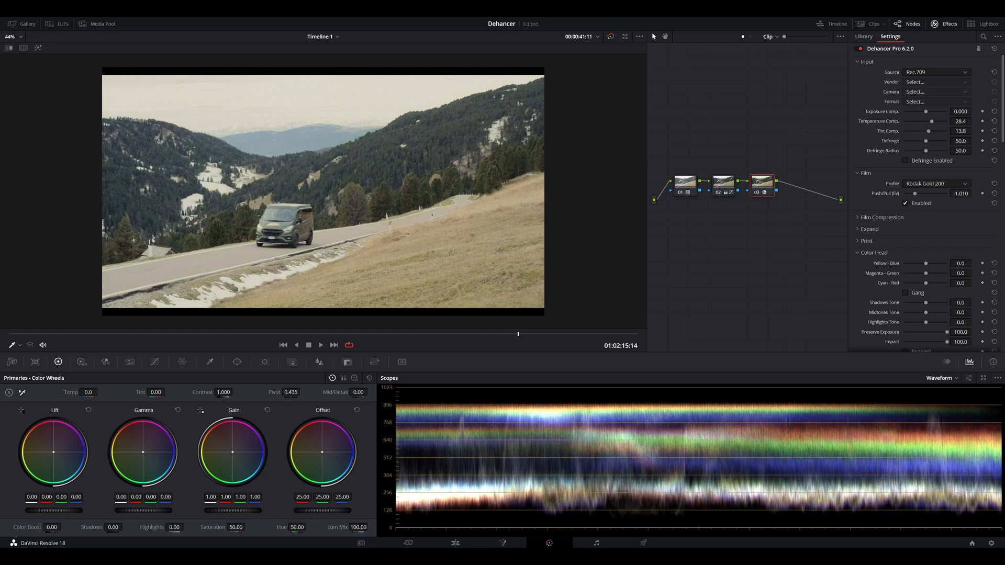
Step: Set the print profile to Kodak 2383 Print Film with target white 0.788 and exposure 0.357
{"action": "left_click", "coordinate": [858, 241]}
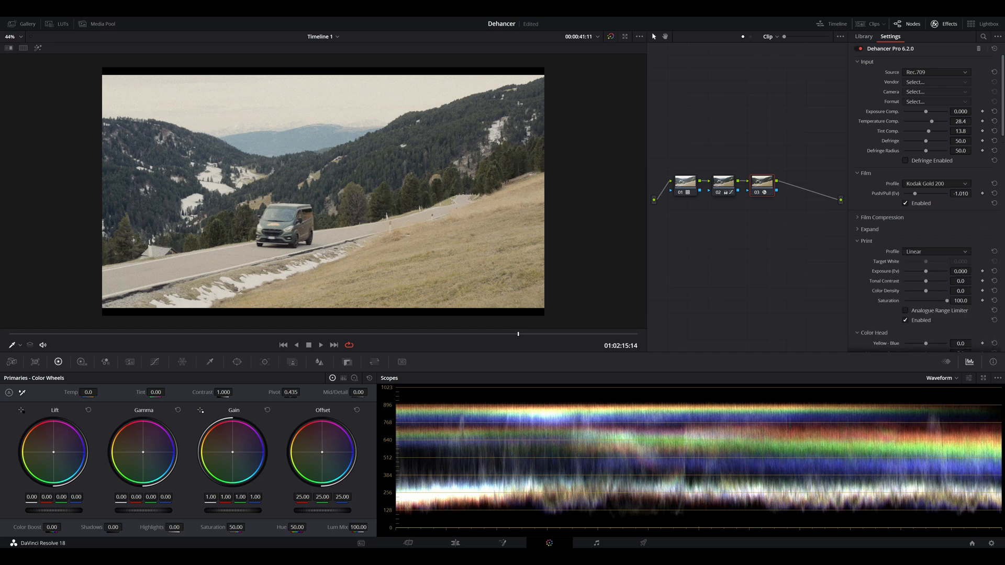
{"action": "left_click", "coordinate": [937, 252]}
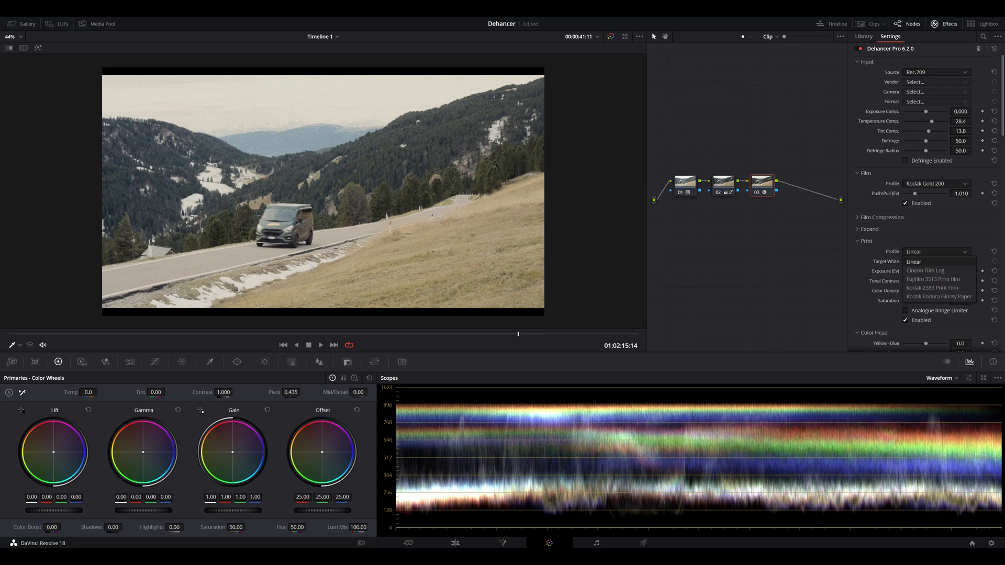
{"action": "left_click", "coordinate": [932, 288]}
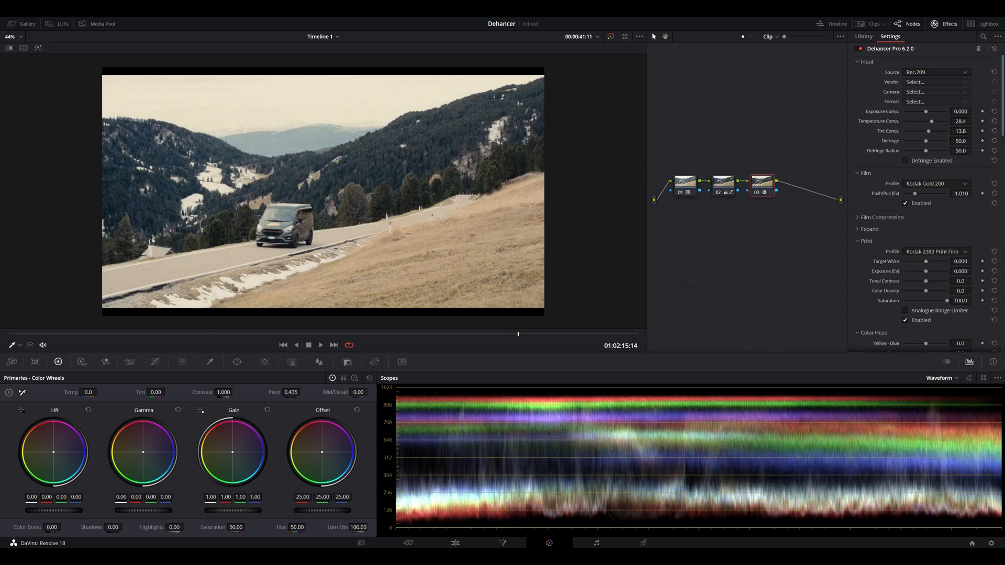
{"action": "mouse_move", "coordinate": [926, 261]}
{"action": "left_mouse_down"}
{"action": "mouse_move", "coordinate": [935, 262]}
{"action": "mouse_move", "coordinate": [928, 271]}
{"action": "left_mouse_up"}
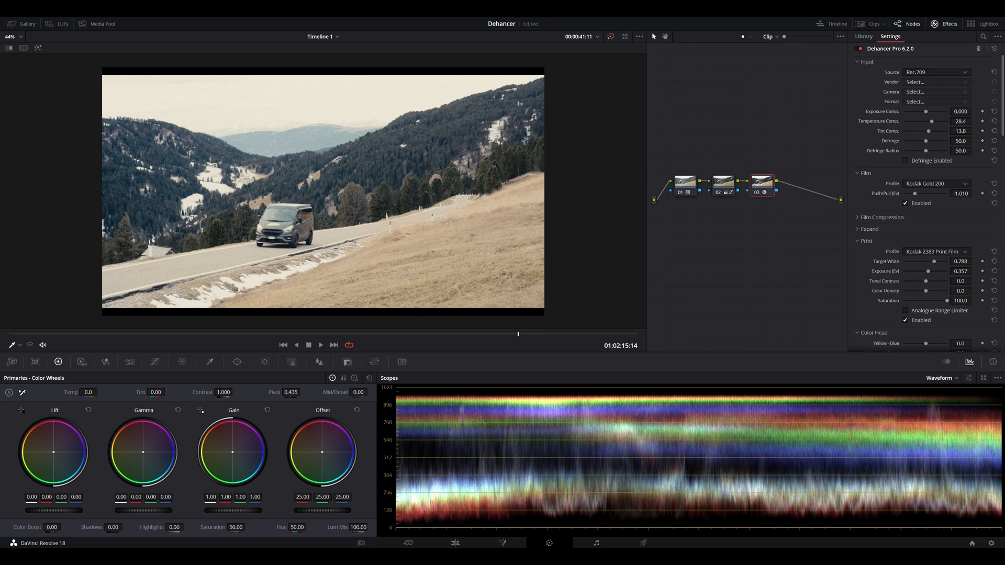
Step: Set the print's tonal contrast to 5.9 and color density to 94.5, and raise temperature compensation to 32.1
{"action": "left_click_drag", "start_coordinate": [926, 281], "coordinate": [946, 291]}
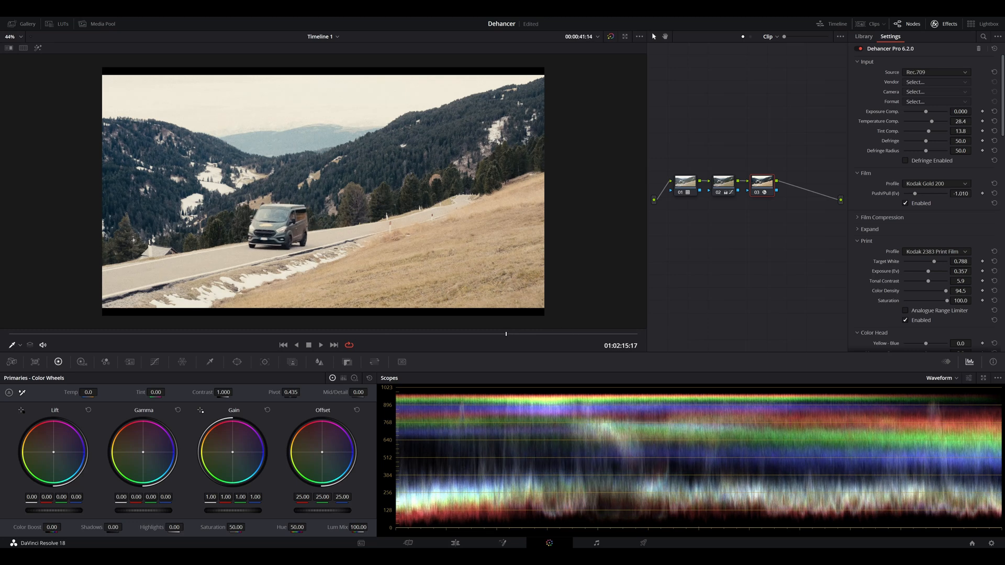
{"action": "left_click_drag", "start_coordinate": [932, 122], "coordinate": [933, 122]}
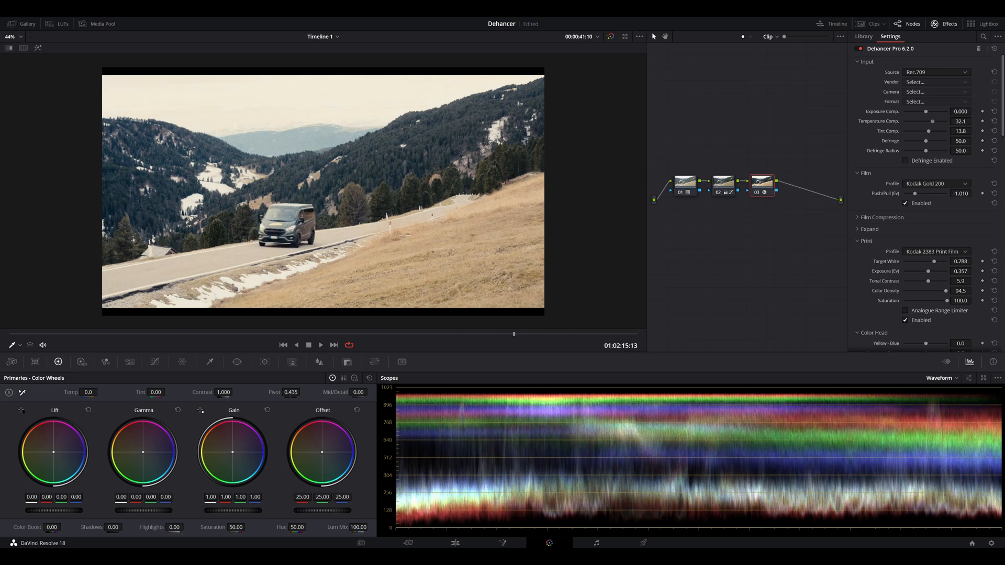
Step: Set the film grain amount to 1.0, keeping the Negative film type and Analogue mode
{"action": "scroll", "coordinate": [927, 199], "scroll_direction": "down", "scroll_amount": 5}
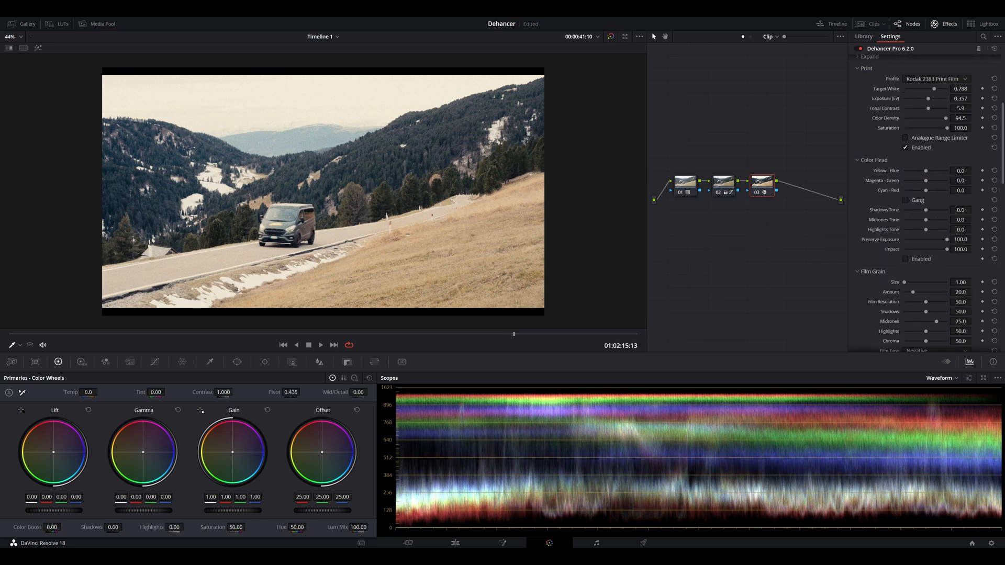
{"action": "scroll", "coordinate": [323, 191], "scroll_direction": "up", "scroll_amount": 2}
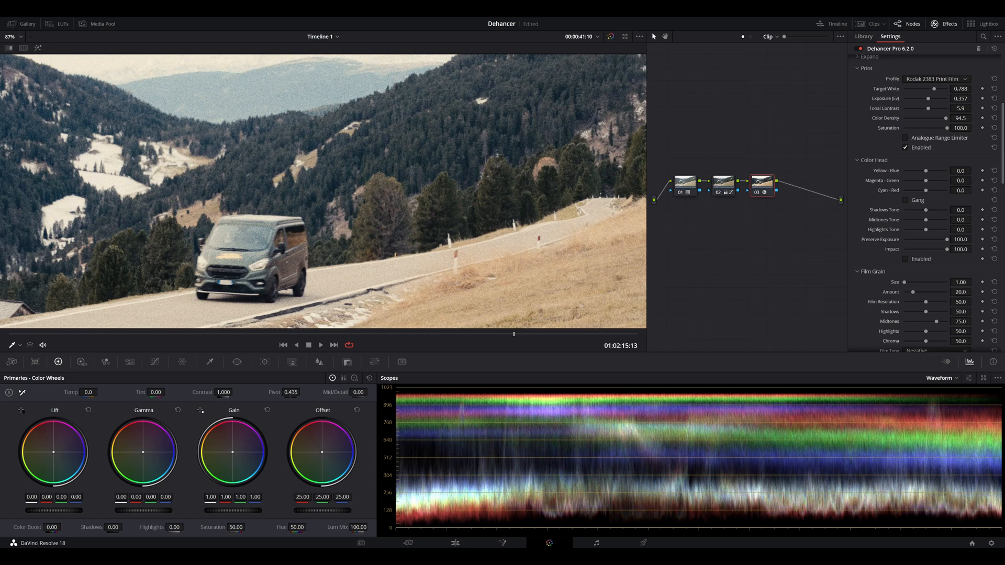
{"action": "scroll", "coordinate": [927, 202], "scroll_direction": "down", "scroll_amount": 3}
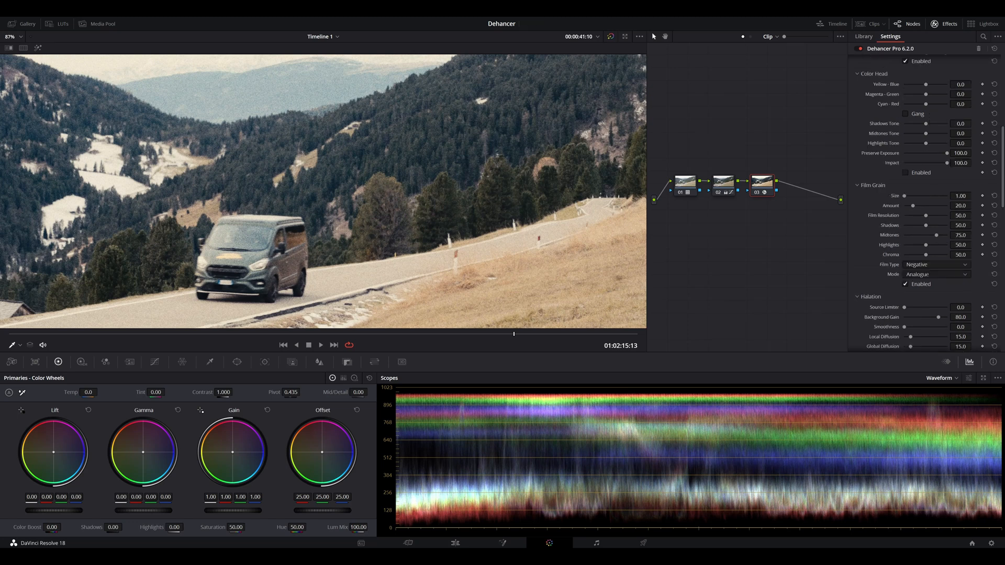
{"action": "left_click", "coordinate": [937, 275]}
{"action": "left_click", "coordinate": [937, 265]}
{"action": "left_click", "coordinate": [936, 275]}
{"action": "left_click_drag", "start_coordinate": [915, 206], "coordinate": [974, 205]}
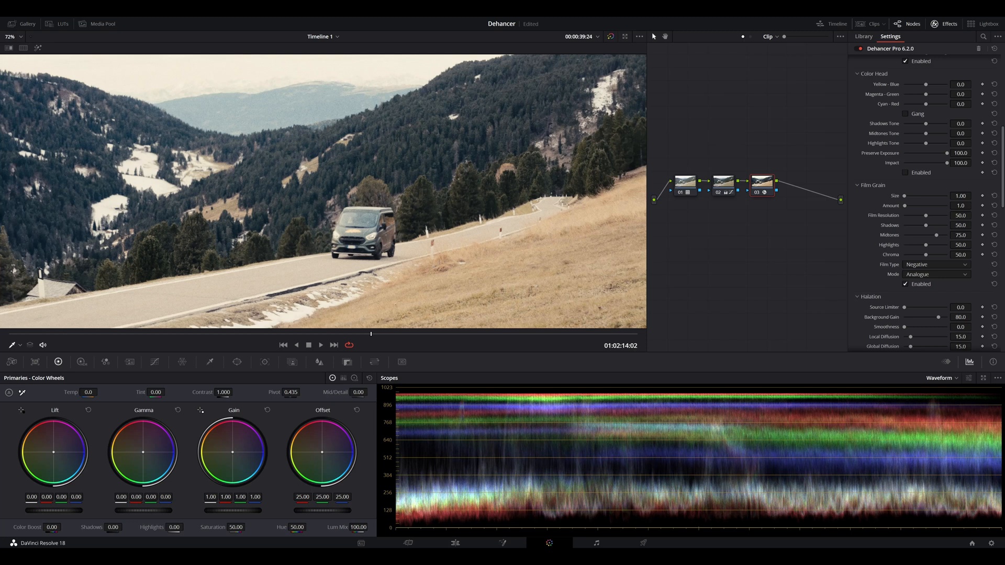
Step: Set the film grain's shadows to 44.0 and highlights to 60.5
{"action": "scroll", "coordinate": [323, 191], "scroll_direction": "down", "scroll_amount": 4}
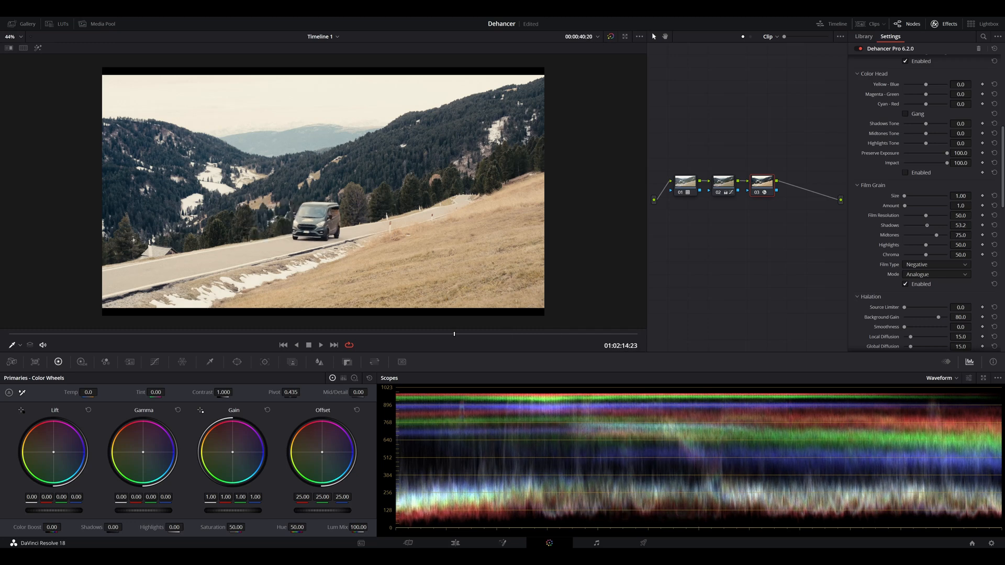
{"action": "left_click_drag", "start_coordinate": [927, 226], "coordinate": [931, 245]}
{"action": "scroll", "coordinate": [931, 245], "scroll_direction": "down", "scroll_amount": 3}
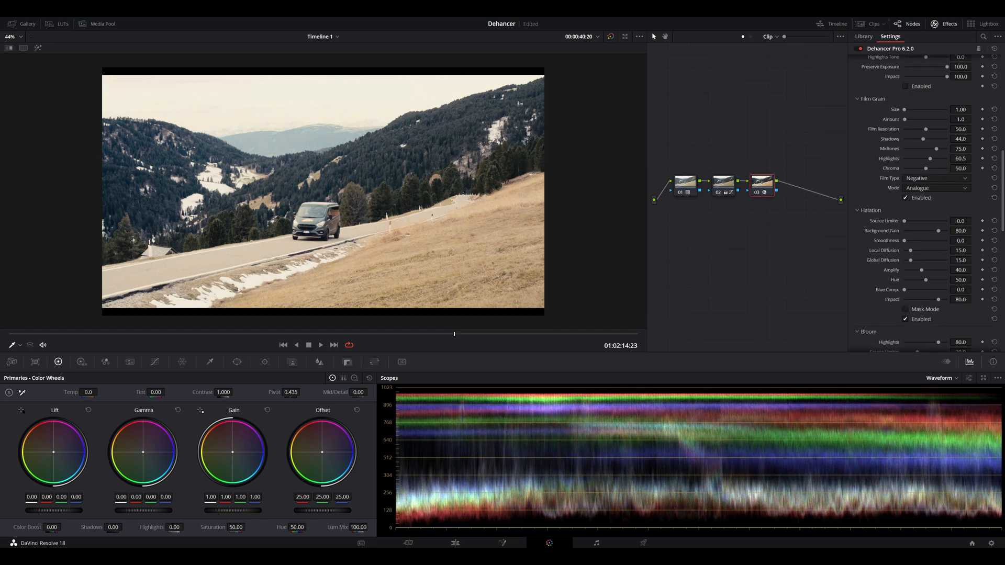
Step: Set halation to background gain 70.7, local diffusion 12.9, global diffusion 15.6, amplify 20.2 and impact 73.4
{"action": "scroll", "coordinate": [323, 192], "scroll_direction": "up", "scroll_amount": 4}
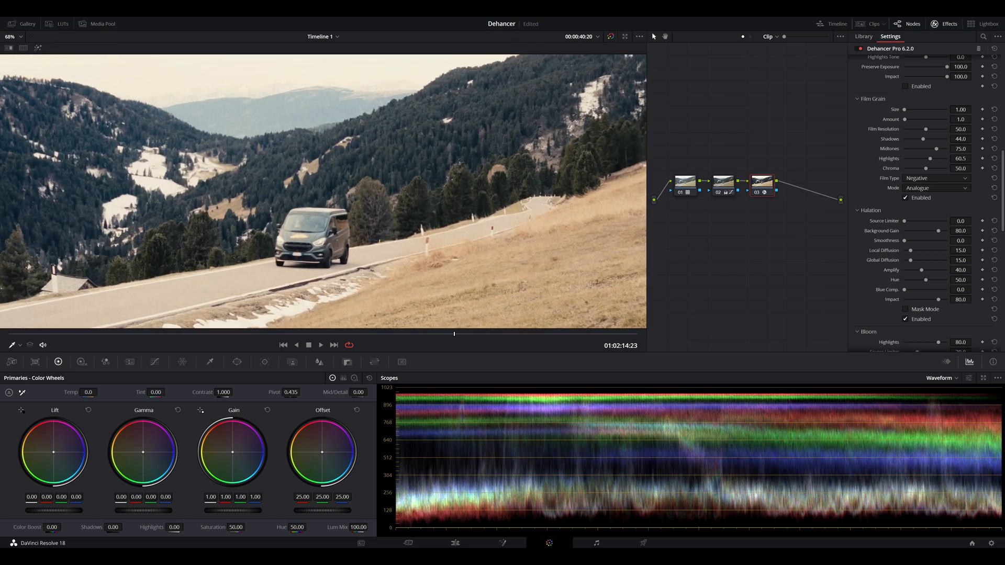
{"action": "left_click_drag", "start_coordinate": [939, 231], "coordinate": [911, 260]}
{"action": "left_click_drag", "start_coordinate": [922, 270], "coordinate": [920, 270]}
{"action": "left_click_drag", "start_coordinate": [939, 300], "coordinate": [936, 299]}
Step: Enable bloom, set its impact to 16.5, and compare the van shot with bloom off and on
{"action": "scroll", "coordinate": [924, 199], "scroll_direction": "down", "scroll_amount": 3}
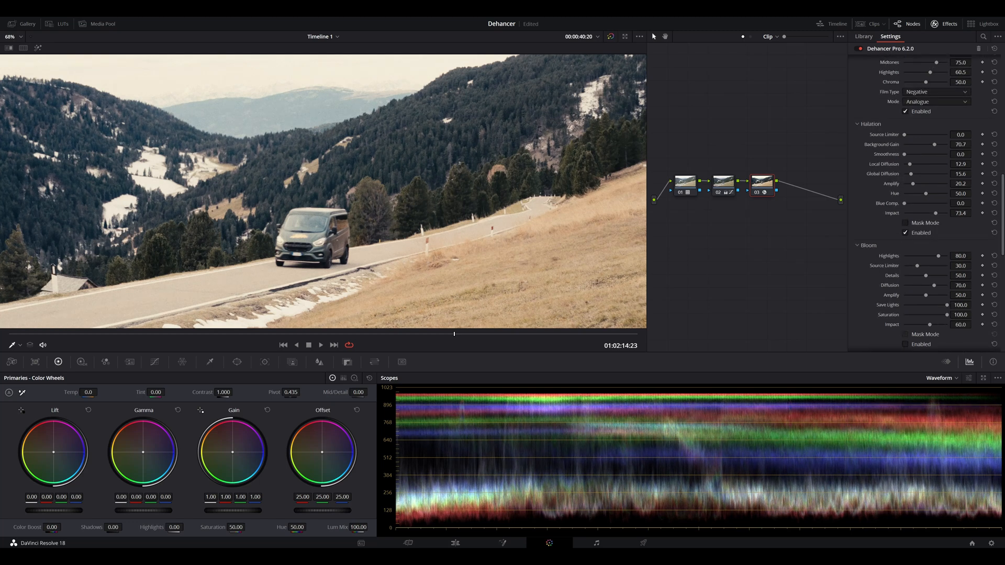
{"action": "scroll", "coordinate": [323, 192], "scroll_direction": "down", "scroll_amount": 3}
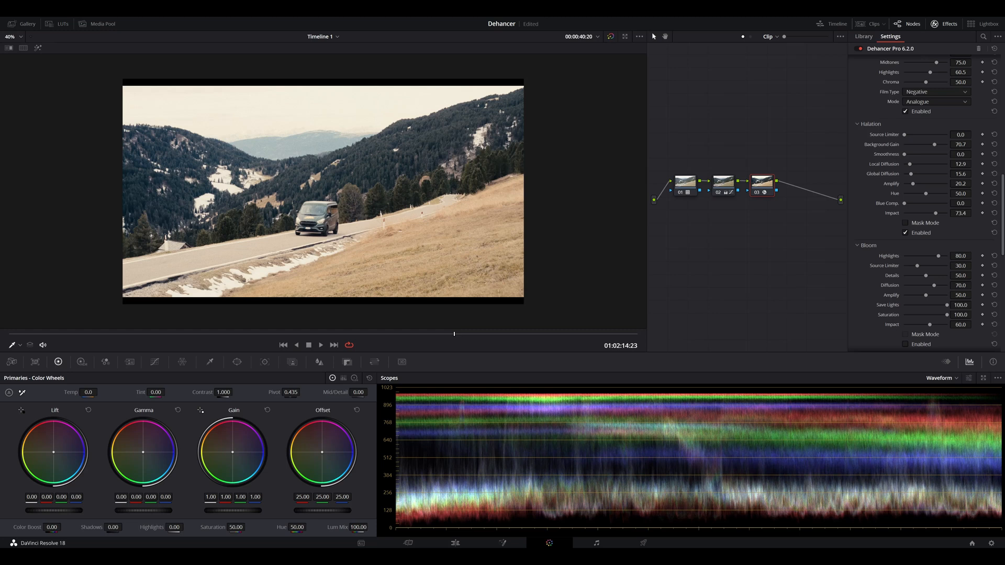
{"action": "left_click", "coordinate": [906, 344]}
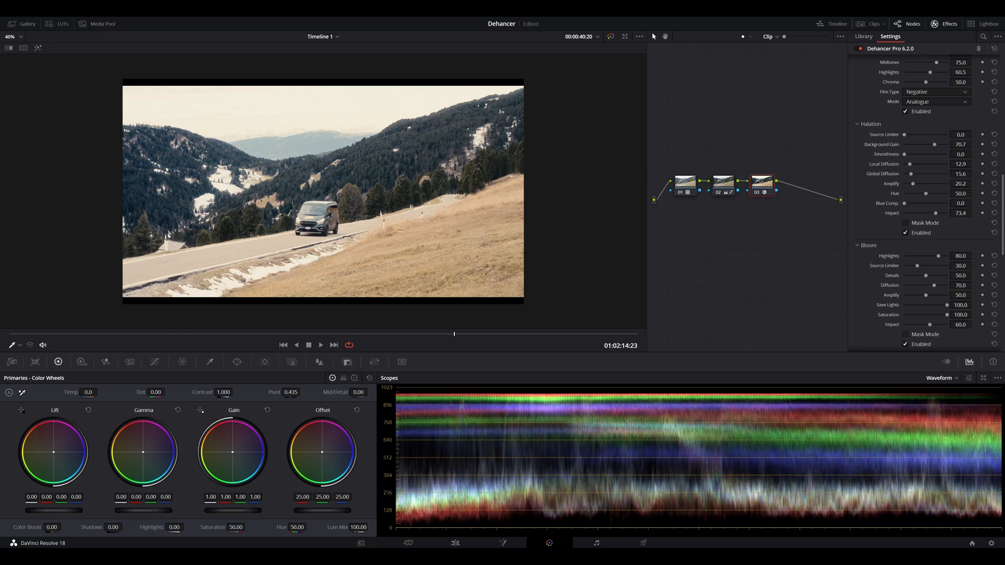
{"action": "scroll", "coordinate": [147, 196], "scroll_direction": "up", "scroll_amount": 4}
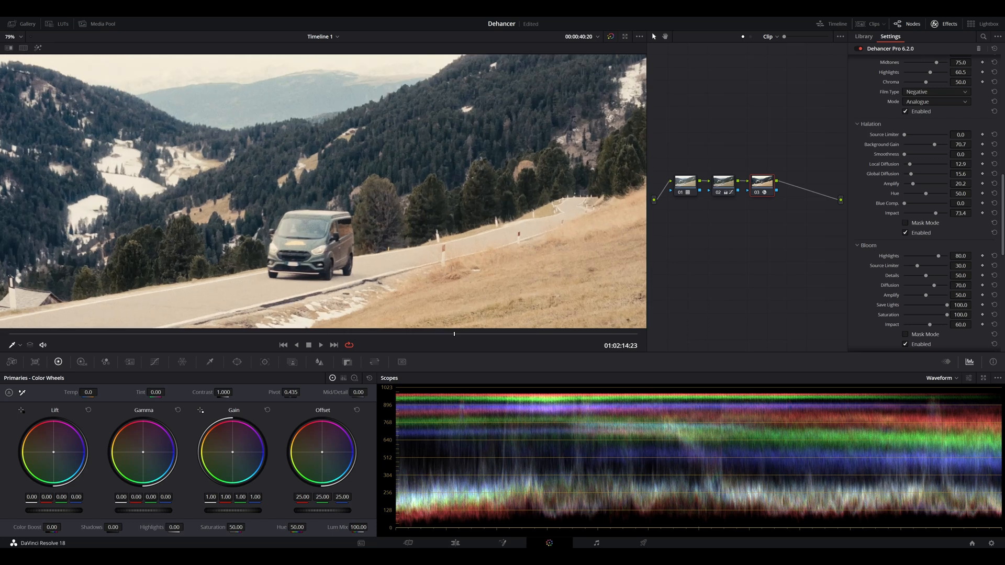
{"action": "scroll", "coordinate": [314, 190], "scroll_direction": "up", "scroll_amount": 2}
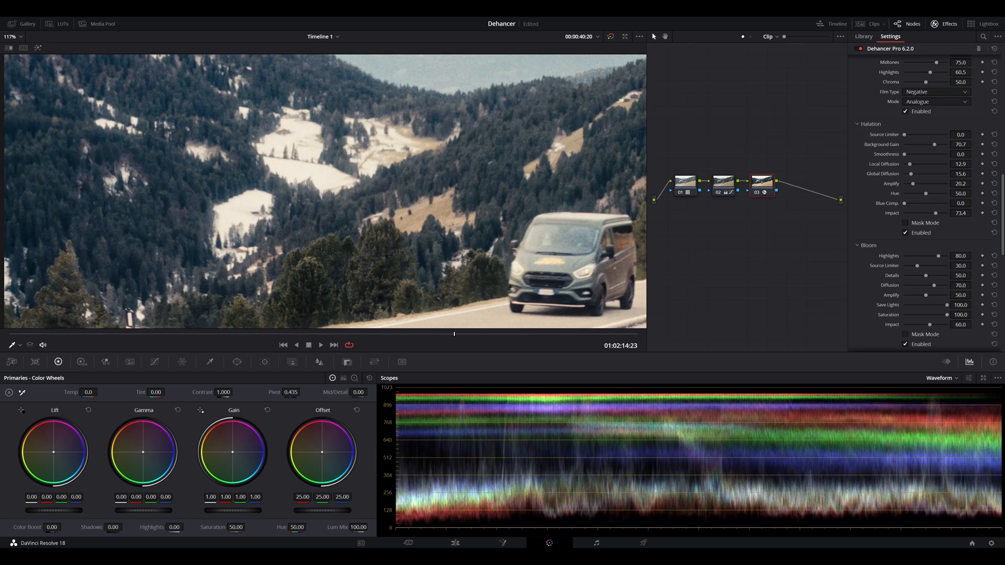
{"action": "left_click_drag", "start_coordinate": [931, 325], "coordinate": [911, 324]}
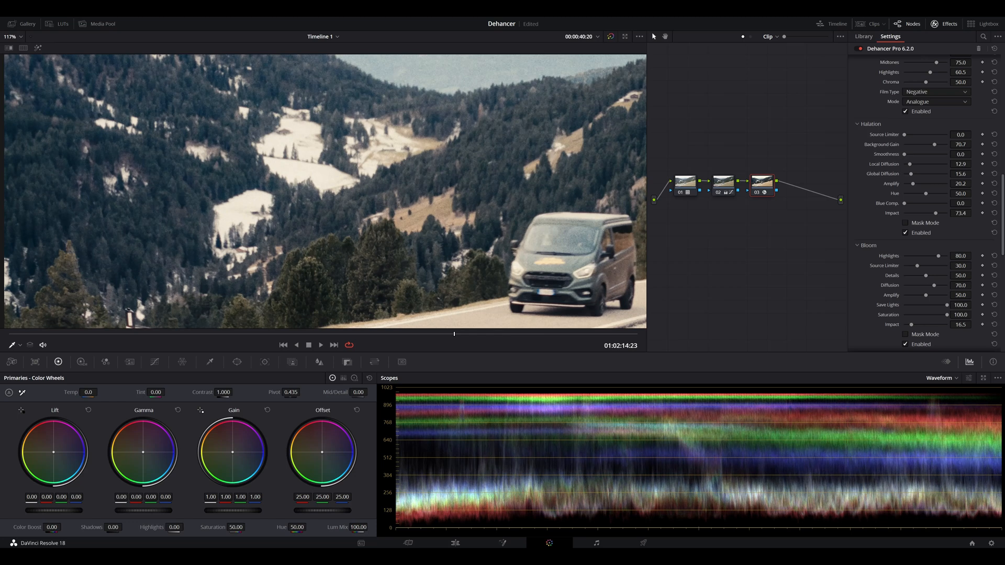
{"action": "left_click", "coordinate": [906, 345]}
{"action": "scroll", "coordinate": [326, 192], "scroll_direction": "down", "scroll_amount": 5}
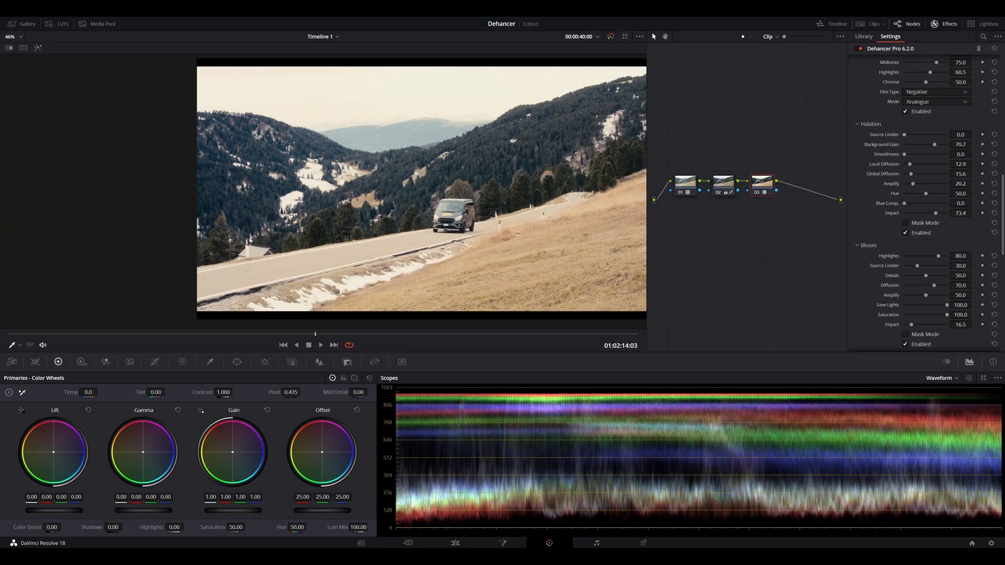
Step: Set the Dehancer output's total impact to 90.8
{"action": "scroll", "coordinate": [924, 199], "scroll_direction": "down", "scroll_amount": 3}
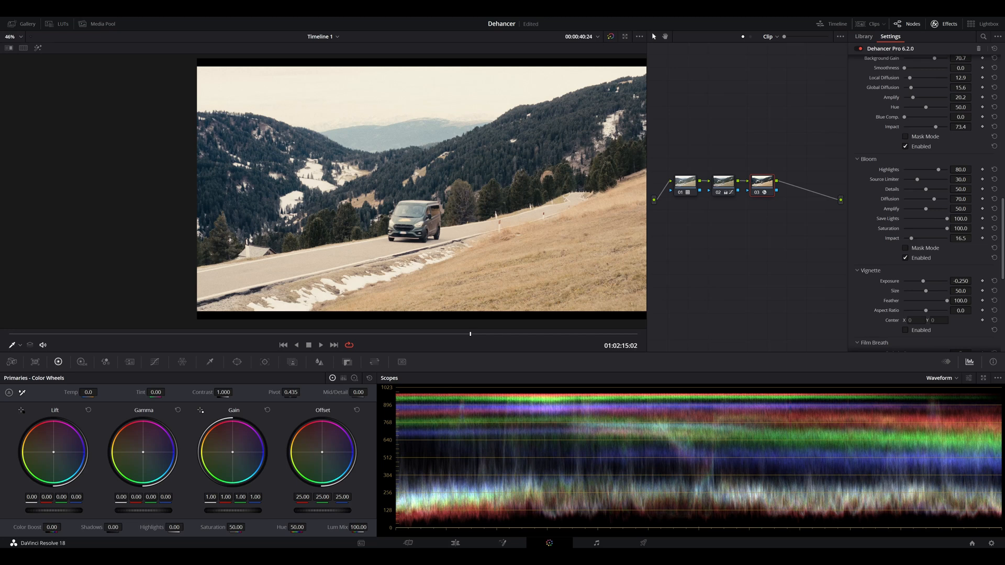
{"action": "scroll", "coordinate": [924, 199], "scroll_direction": "down", "scroll_amount": 8}
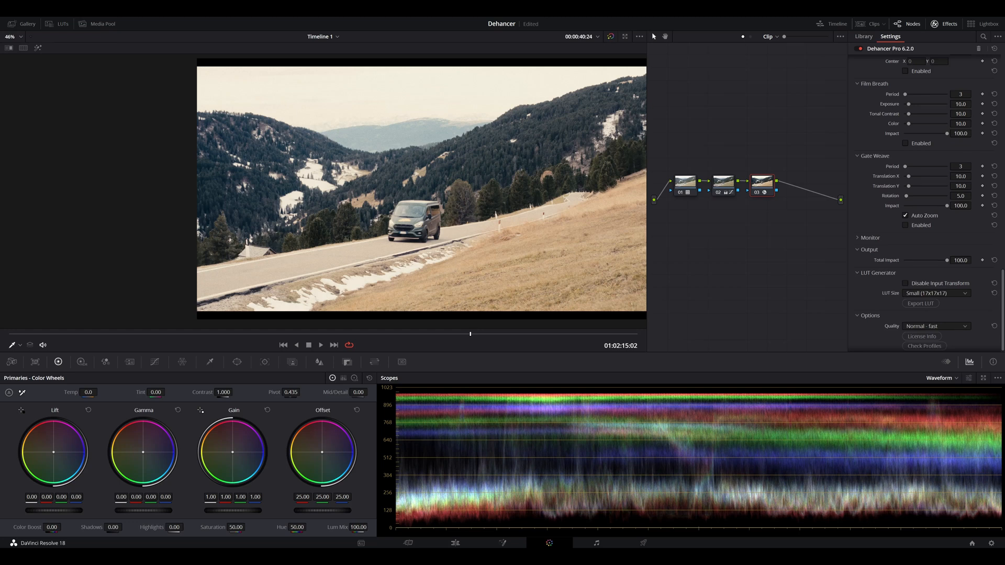
{"action": "left_click_drag", "start_coordinate": [947, 260], "coordinate": [937, 260]}
{"action": "left_click_drag", "start_coordinate": [933, 260], "coordinate": [945, 260]}
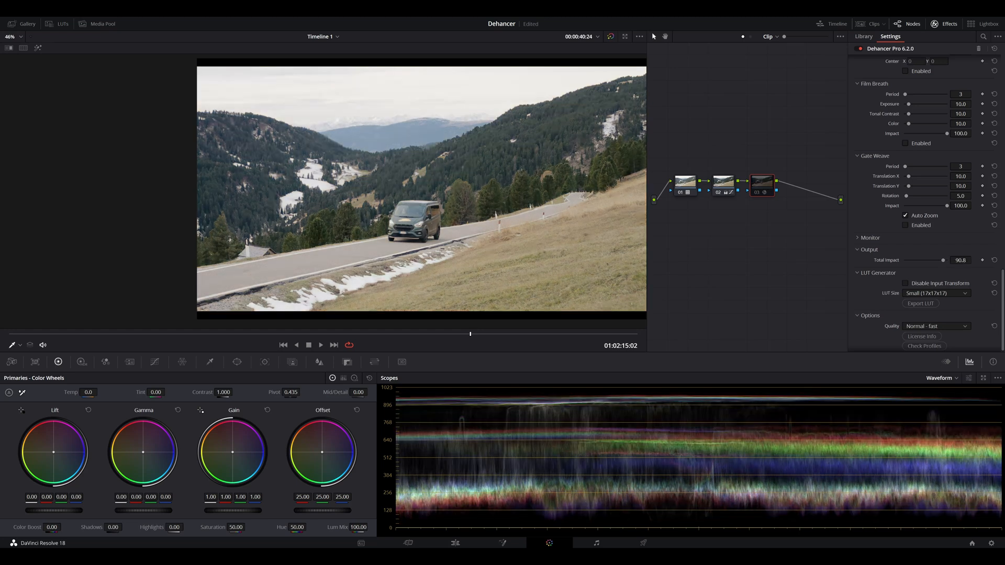
Step: Save the project and scrub through the van clip to review the finished grade
{"action": "left_click_drag", "start_coordinate": [471, 334], "coordinate": [526, 334]}
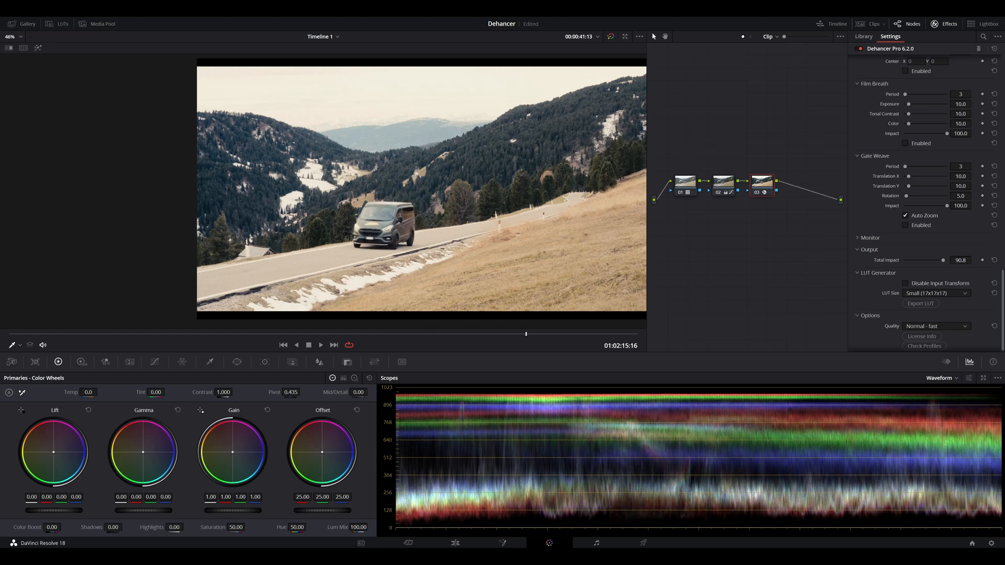
{"action": "key", "text": "ctrl+s"}
{"action": "left_click_drag", "start_coordinate": [527, 334], "coordinate": [502, 334]}
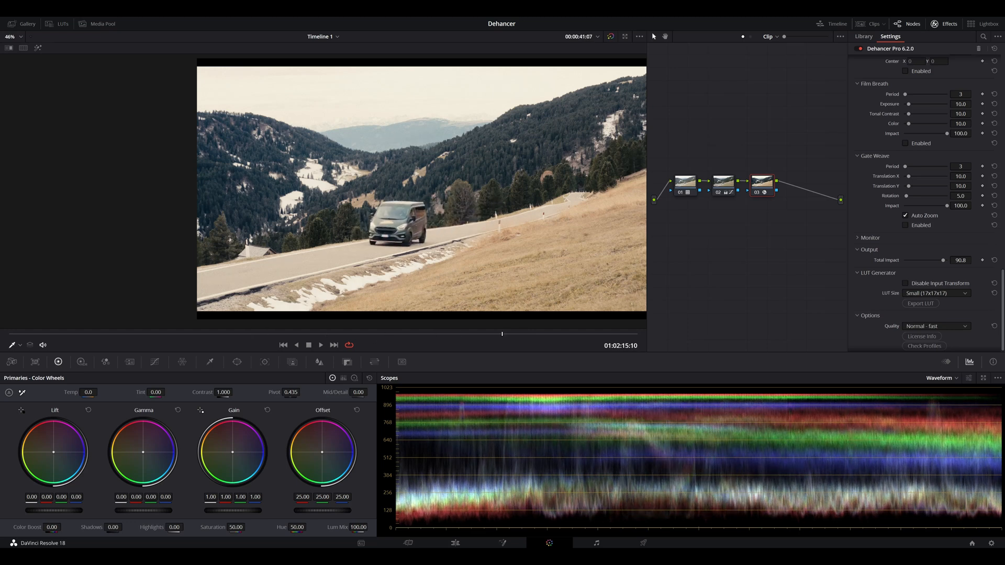
{"action": "left_click_drag", "start_coordinate": [502, 334], "coordinate": [574, 334]}
{"action": "scroll", "coordinate": [925, 203], "scroll_direction": "up", "scroll_amount": 10}
{"action": "scroll", "coordinate": [924, 203], "scroll_direction": "down", "scroll_amount": 10}
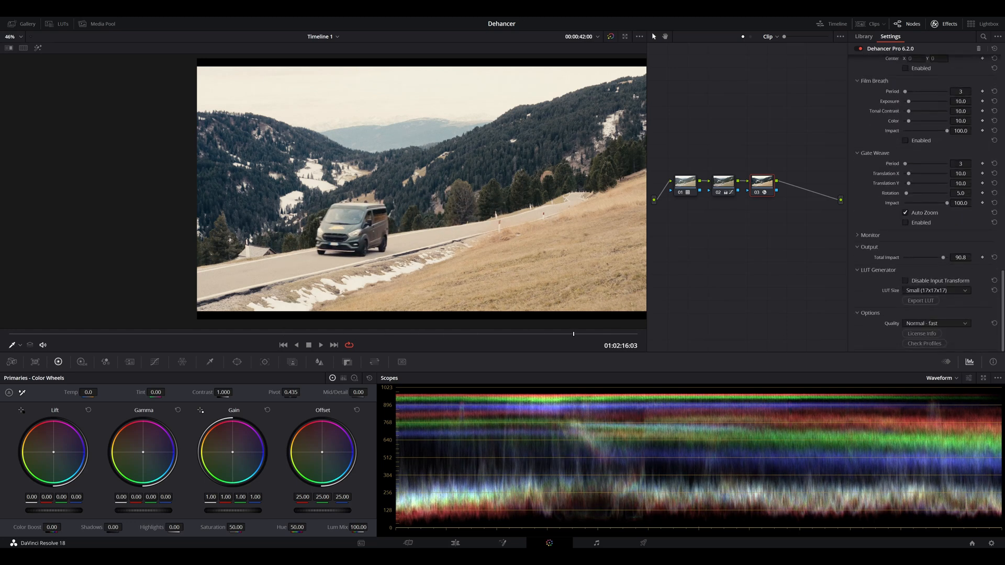
{"action": "left_click_drag", "start_coordinate": [574, 334], "coordinate": [602, 334]}
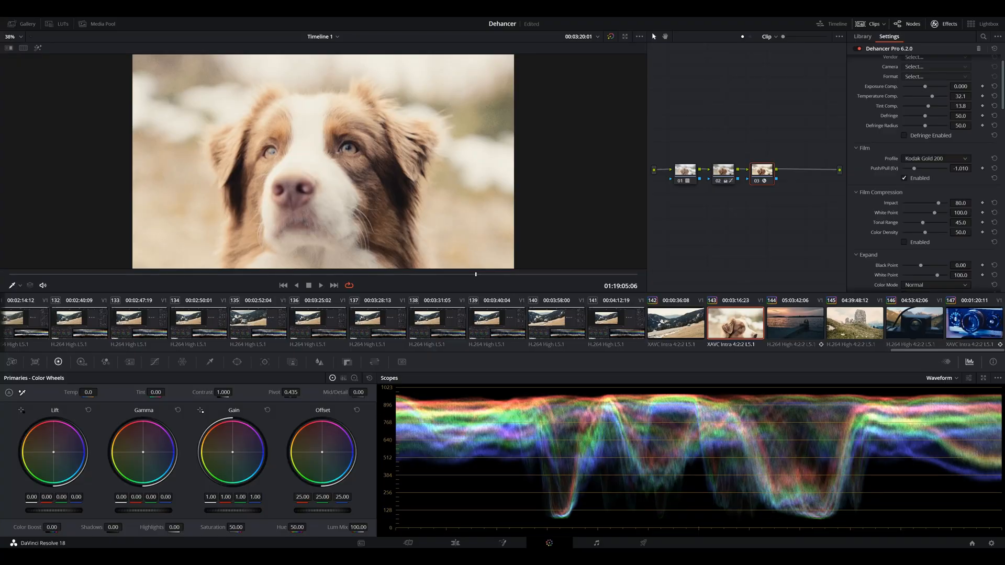
Step: Review the dog clip's Dehancer settings from input and film through print, grain, halation and gate weave
{"action": "scroll", "coordinate": [927, 173], "scroll_direction": "down", "scroll_amount": 5}
{"action": "scroll", "coordinate": [927, 173], "scroll_direction": "down", "scroll_amount": 15}
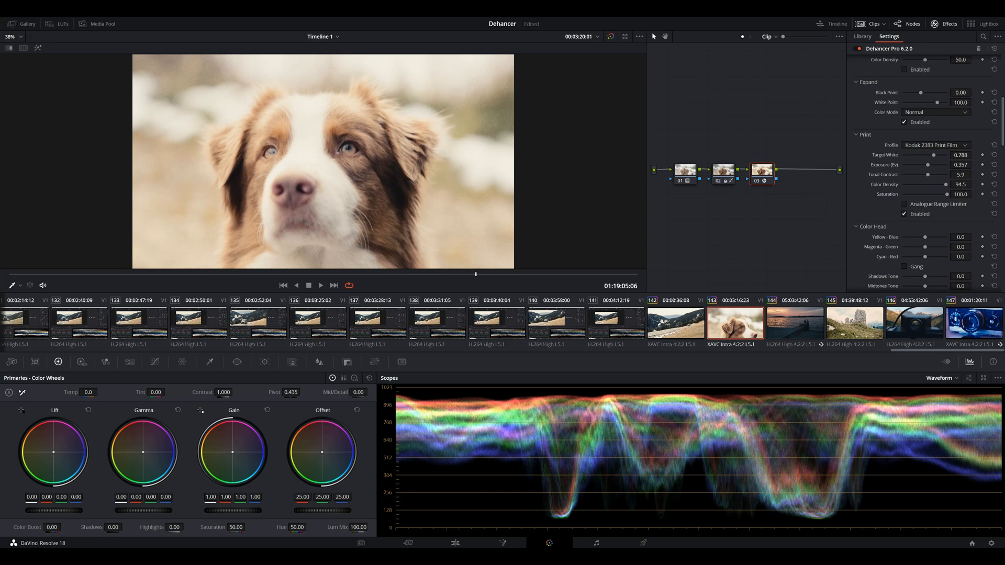
{"action": "scroll", "coordinate": [927, 173], "scroll_direction": "up", "scroll_amount": 10}
{"action": "scroll", "coordinate": [927, 172], "scroll_direction": "up", "scroll_amount": 8}
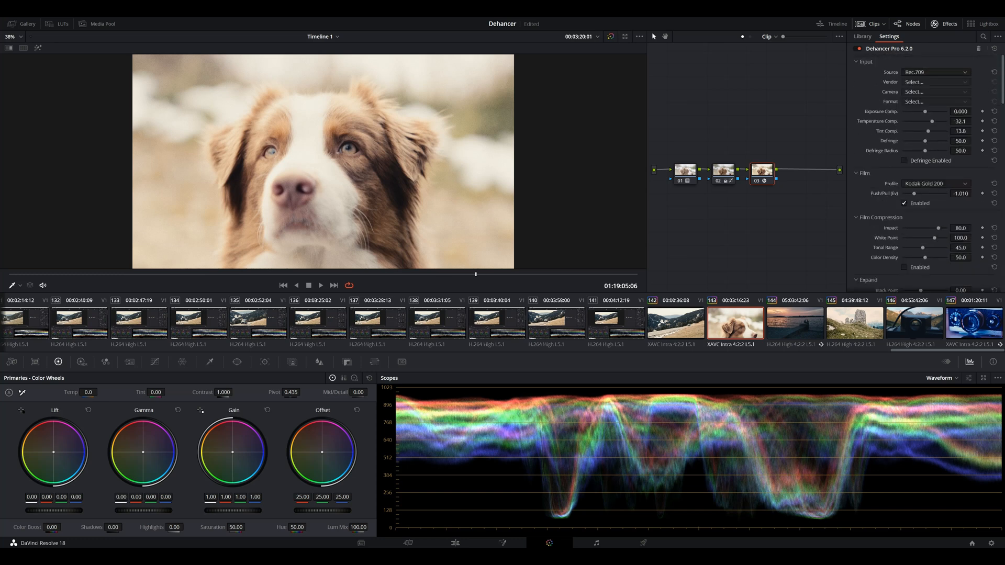
{"action": "scroll", "coordinate": [926, 173], "scroll_direction": "down", "scroll_amount": 8}
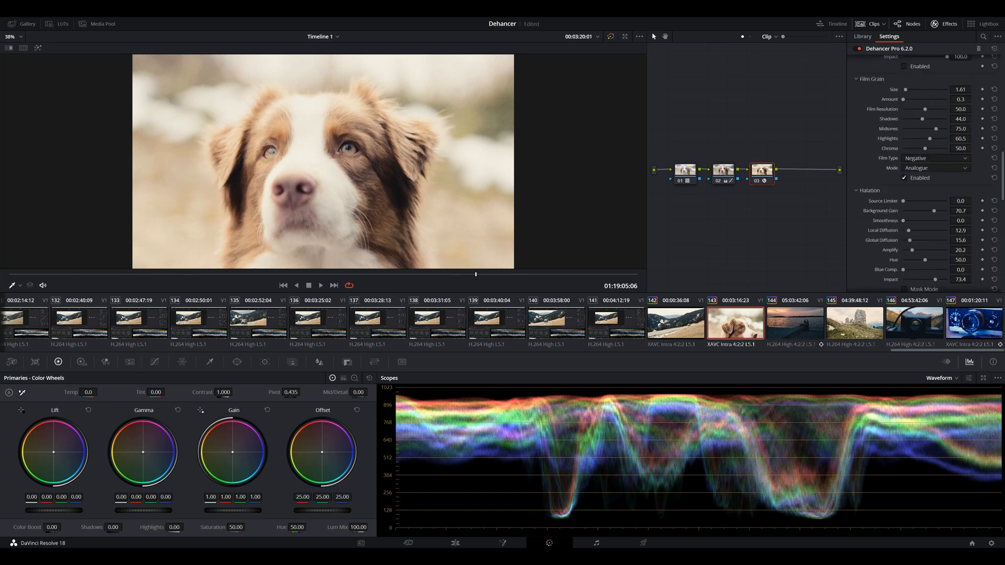
{"action": "scroll", "coordinate": [926, 173], "scroll_direction": "up", "scroll_amount": 8}
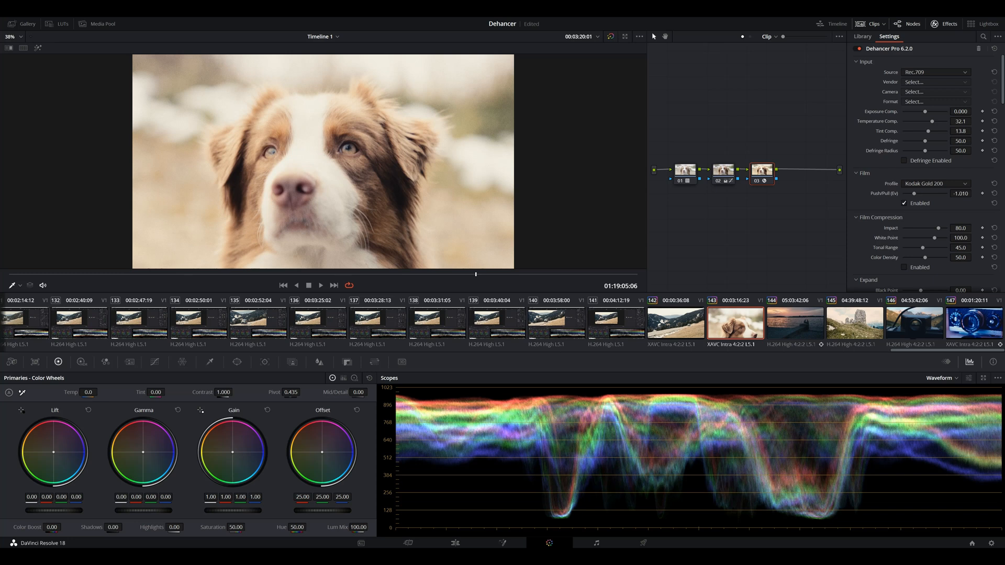
{"action": "scroll", "coordinate": [927, 173], "scroll_direction": "down", "scroll_amount": 3}
{"action": "scroll", "coordinate": [927, 172], "scroll_direction": "down", "scroll_amount": 10}
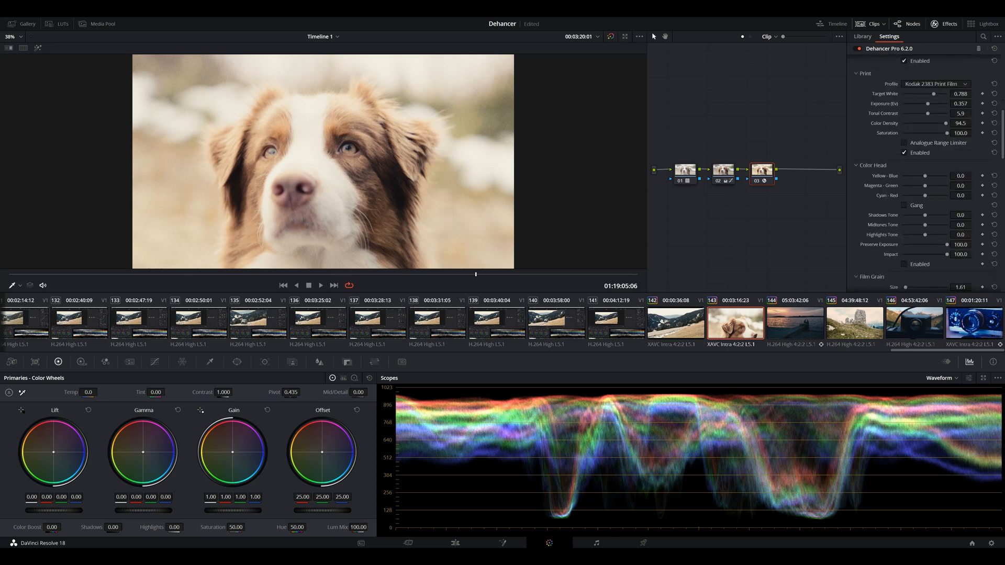
{"action": "scroll", "coordinate": [927, 173], "scroll_direction": "down", "scroll_amount": 10}
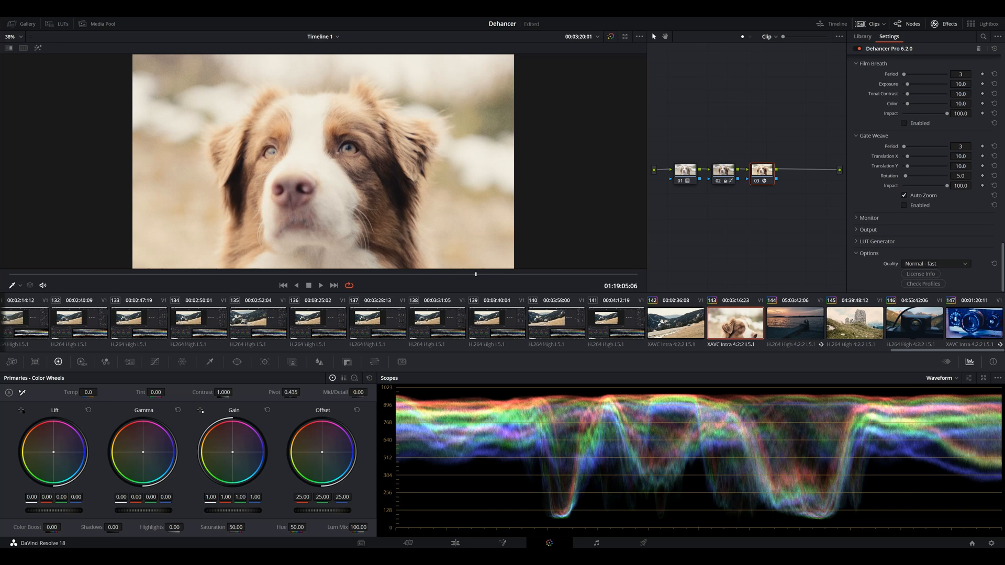
Step: Expand the dog clip's output settings and recheck the film, print, halation, bloom and total impact values
{"action": "left_click", "coordinate": [857, 230]}
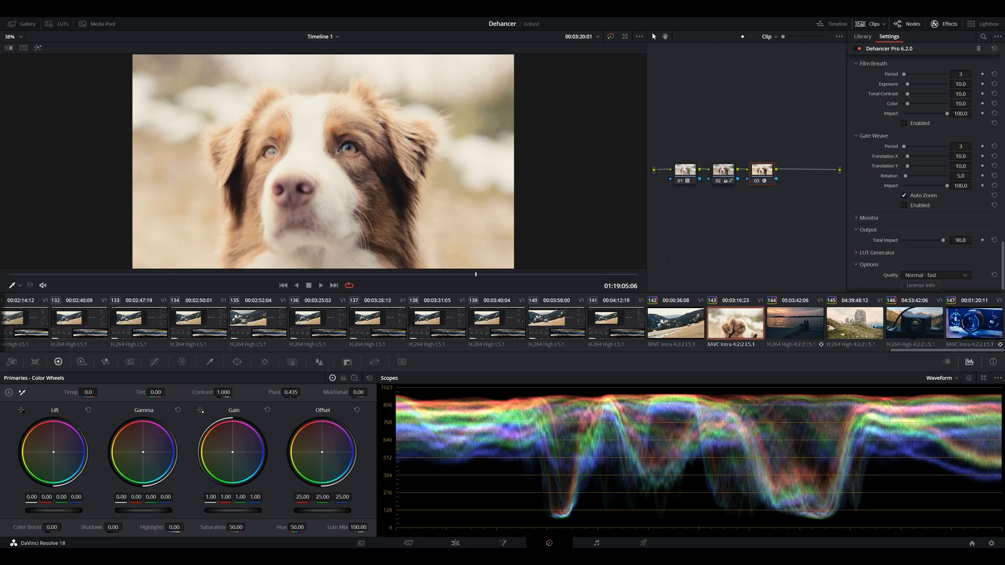
{"action": "scroll", "coordinate": [927, 173], "scroll_direction": "up", "scroll_amount": 8}
{"action": "scroll", "coordinate": [926, 173], "scroll_direction": "up", "scroll_amount": 6}
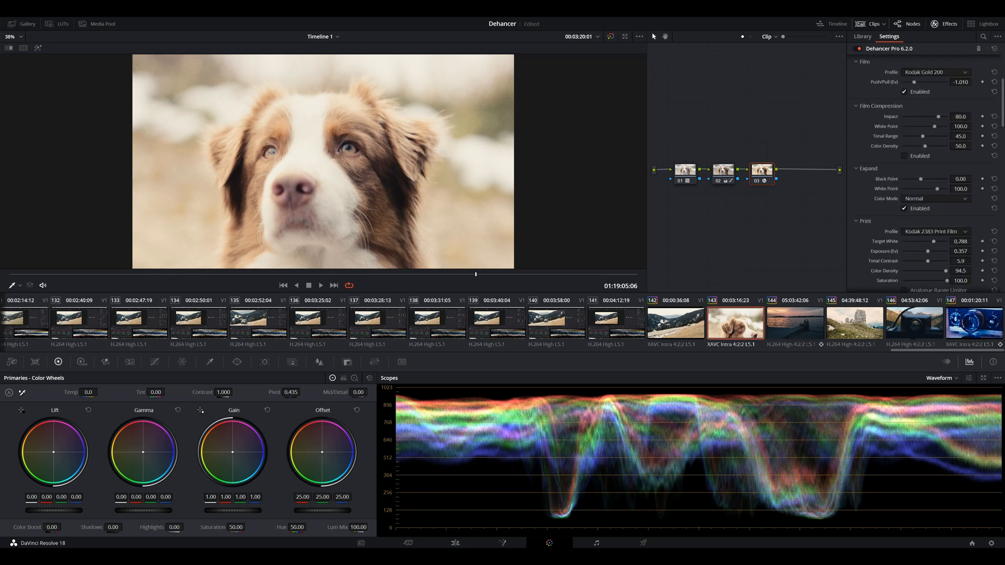
{"action": "scroll", "coordinate": [926, 173], "scroll_direction": "down", "scroll_amount": 5}
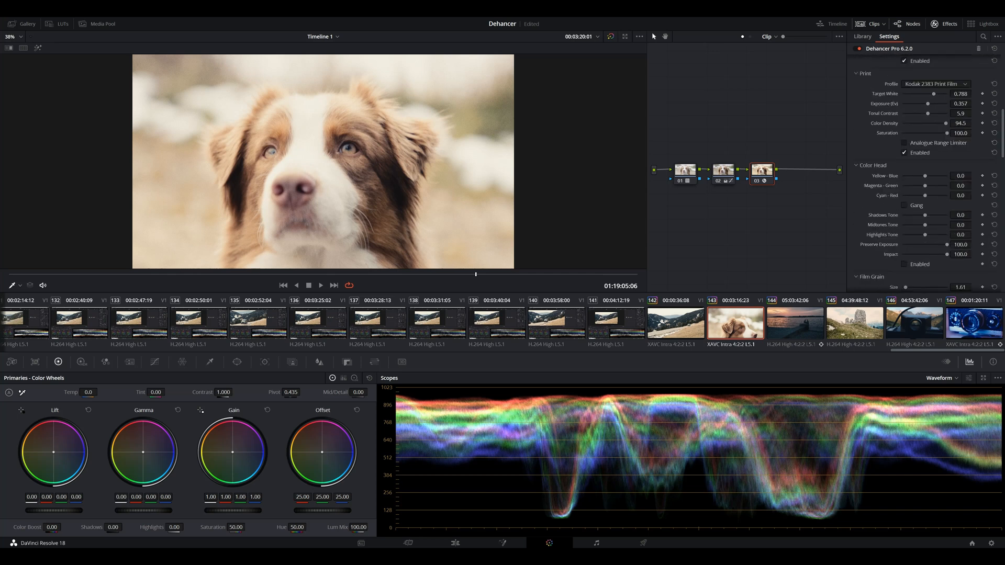
{"action": "scroll", "coordinate": [926, 173], "scroll_direction": "down", "scroll_amount": 8}
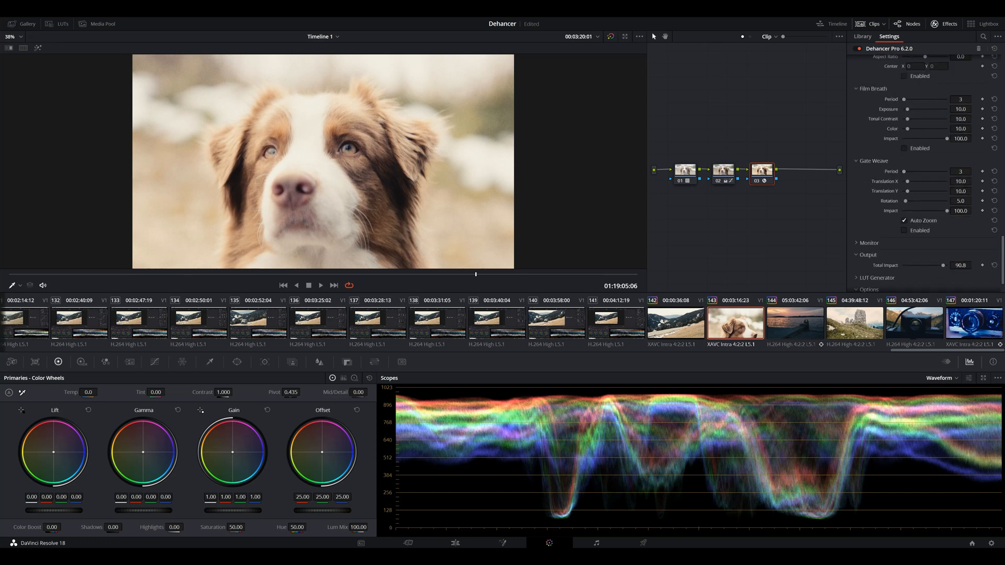
{"action": "scroll", "coordinate": [927, 172], "scroll_direction": "up", "scroll_amount": 8}
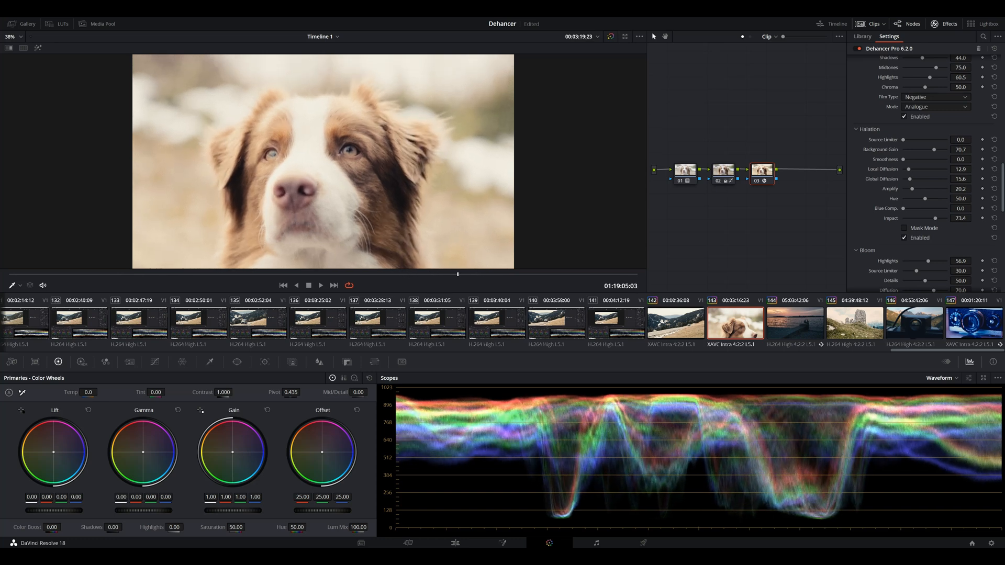
{"action": "scroll", "coordinate": [927, 173], "scroll_direction": "down", "scroll_amount": 3}
{"action": "scroll", "coordinate": [927, 173], "scroll_direction": "down", "scroll_amount": 10}
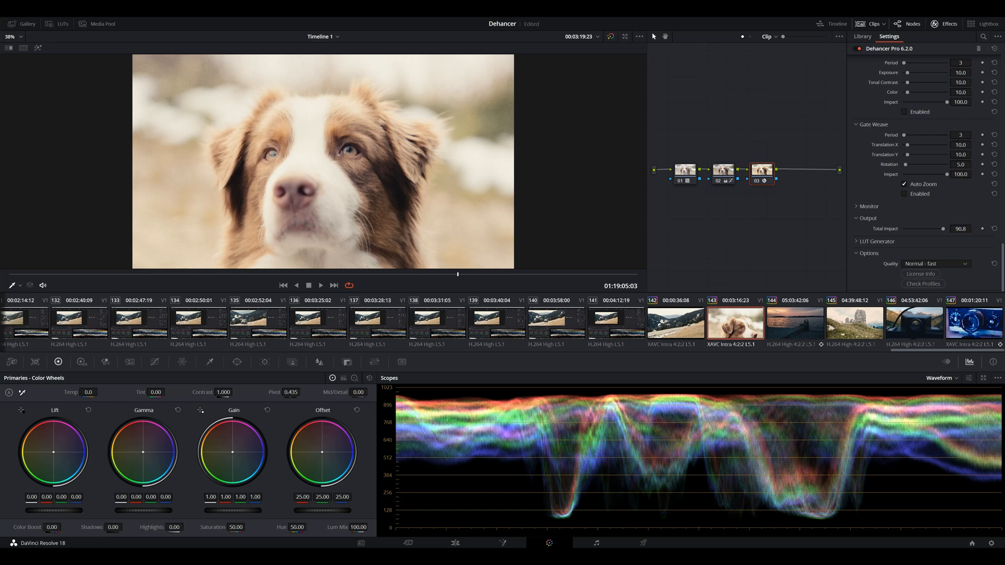
Step: Try a total impact of 50.9 on the dog clip's Dehancer output, settling on 74.1
{"action": "left_click_drag", "start_coordinate": [923, 229], "coordinate": [925, 228]}
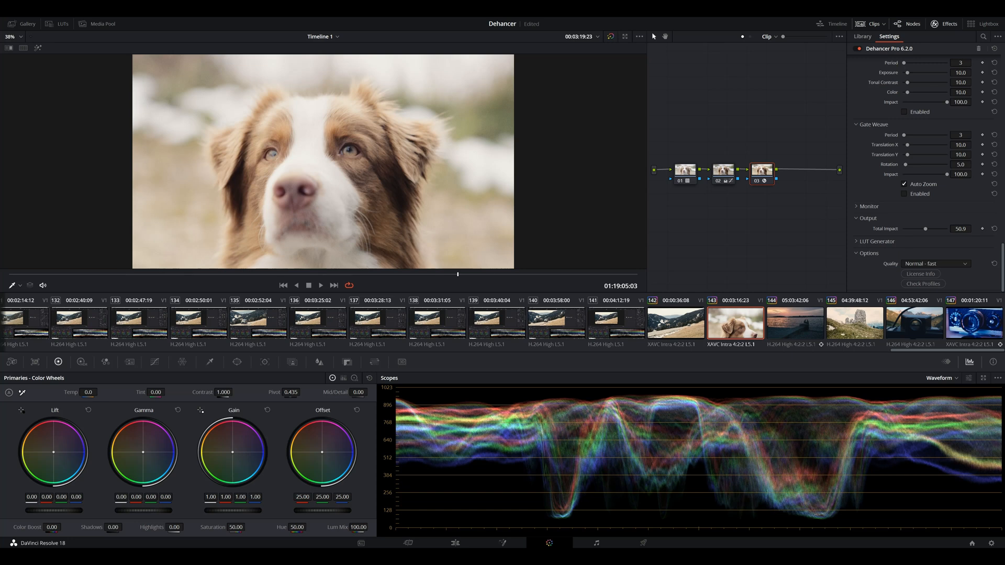
{"action": "left_click_drag", "start_coordinate": [926, 229], "coordinate": [936, 228]}
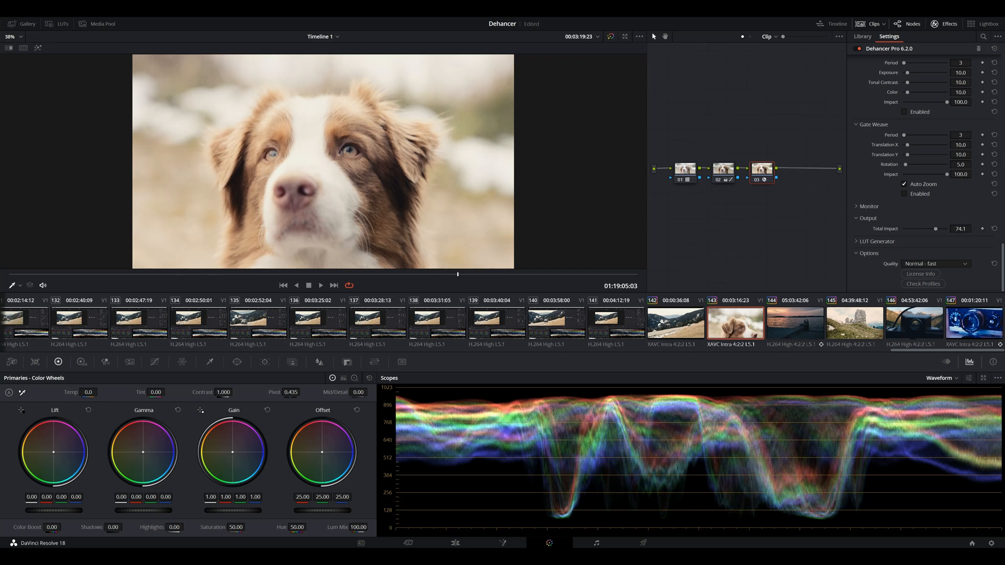
Step: Browse the dog clip's available film profiles through the Kodak stocks, keeping Kodak Gold 200
{"action": "scroll", "coordinate": [924, 168], "scroll_direction": "up", "scroll_amount": 10}
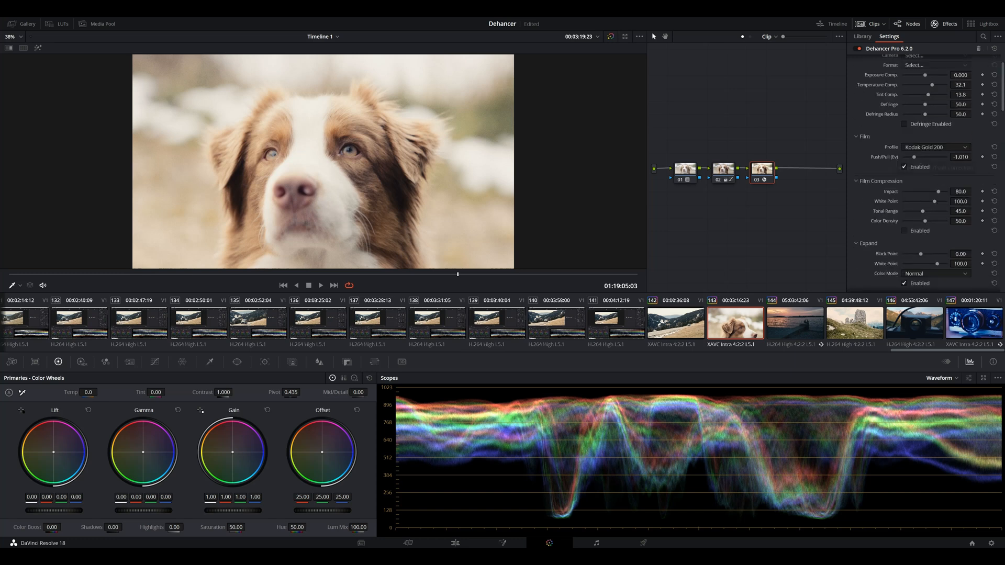
{"action": "scroll", "coordinate": [924, 167], "scroll_direction": "up", "scroll_amount": 2}
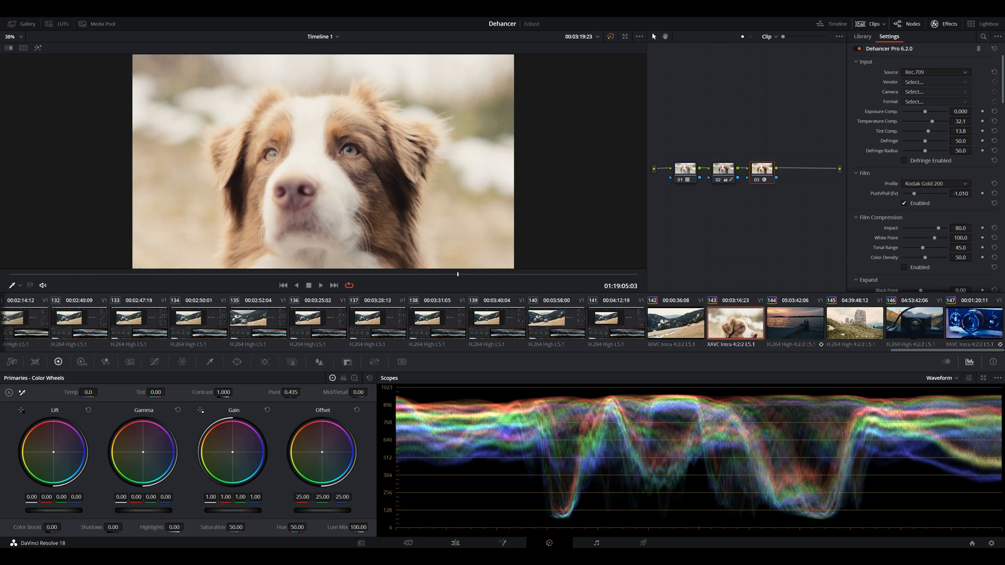
{"action": "left_click", "coordinate": [936, 184]}
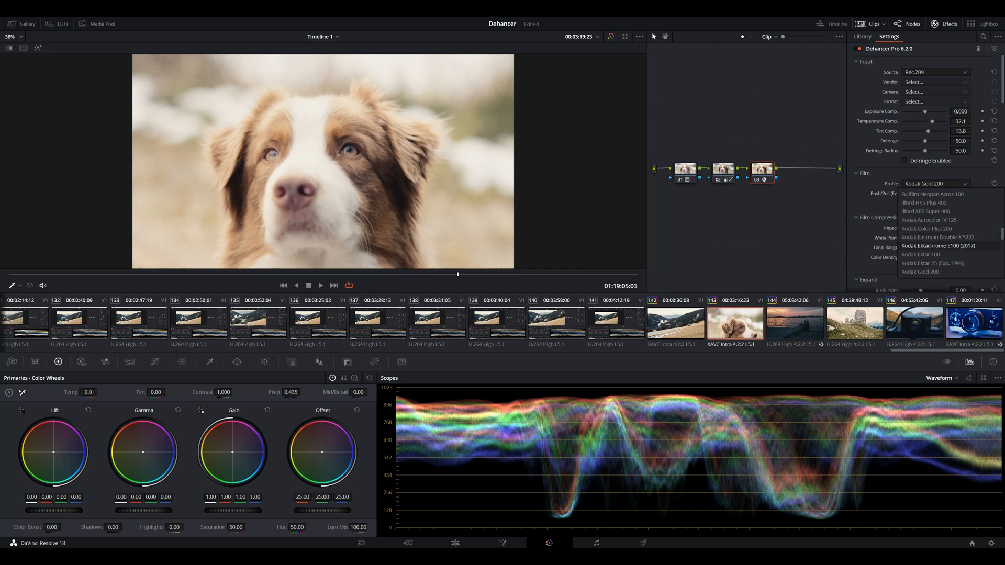
{"action": "scroll", "coordinate": [927, 255], "scroll_direction": "down", "scroll_amount": 4}
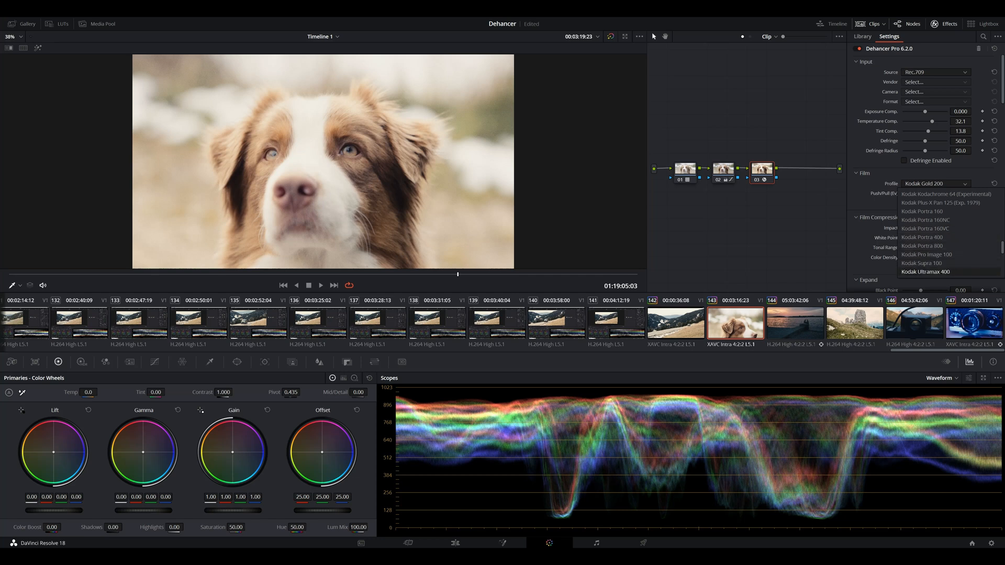
{"action": "scroll", "coordinate": [926, 272], "scroll_direction": "down", "scroll_amount": 1}
{"action": "scroll", "coordinate": [927, 194], "scroll_direction": "up", "scroll_amount": 10}
{"action": "left_click", "coordinate": [936, 184]}
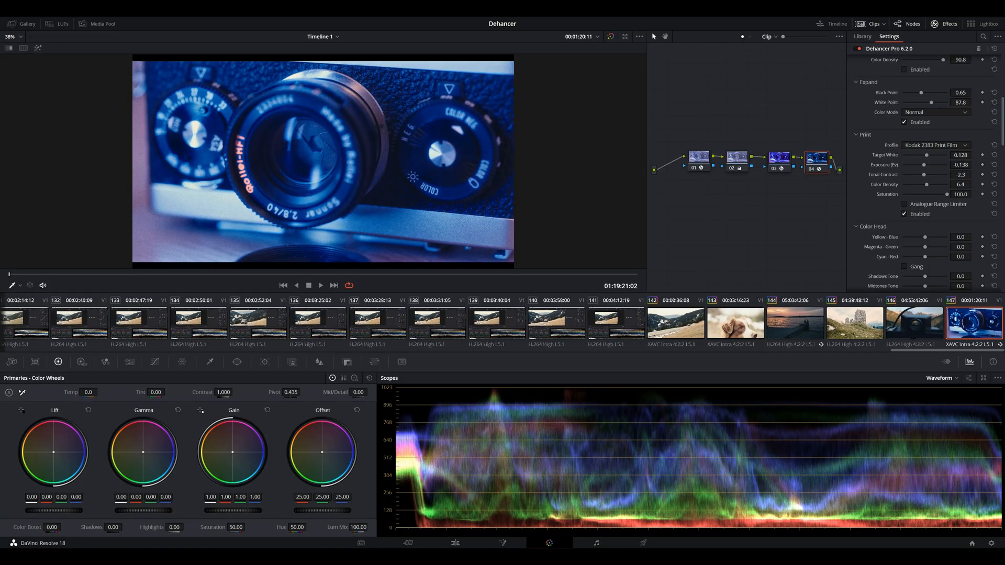
Step: Review the vintage camera clip's Dehancer settings, including bloom, and browse its film profiles without changing Cinestill 800T
{"action": "scroll", "coordinate": [924, 173], "scroll_direction": "up", "scroll_amount": 5}
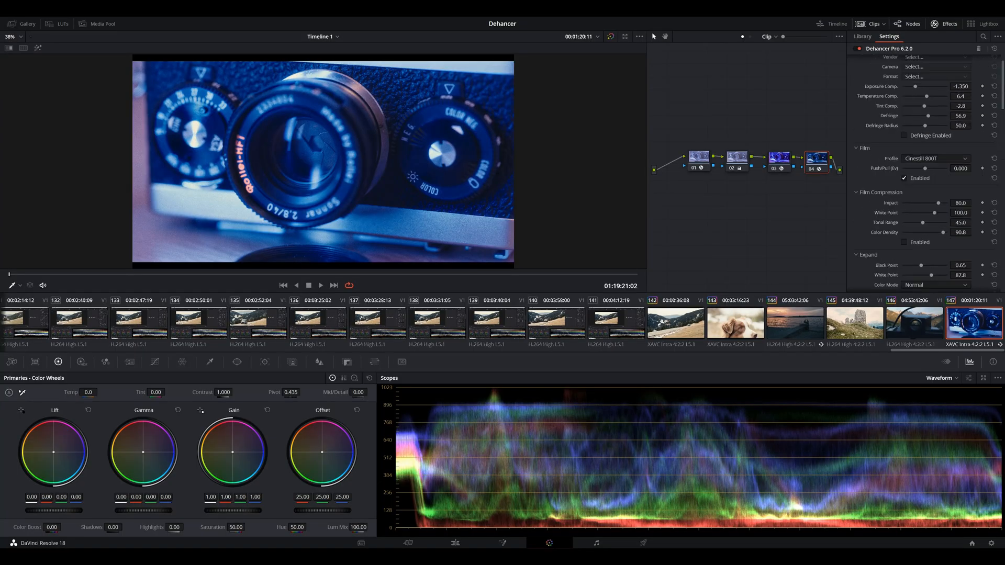
{"action": "scroll", "coordinate": [924, 173], "scroll_direction": "down", "scroll_amount": 10}
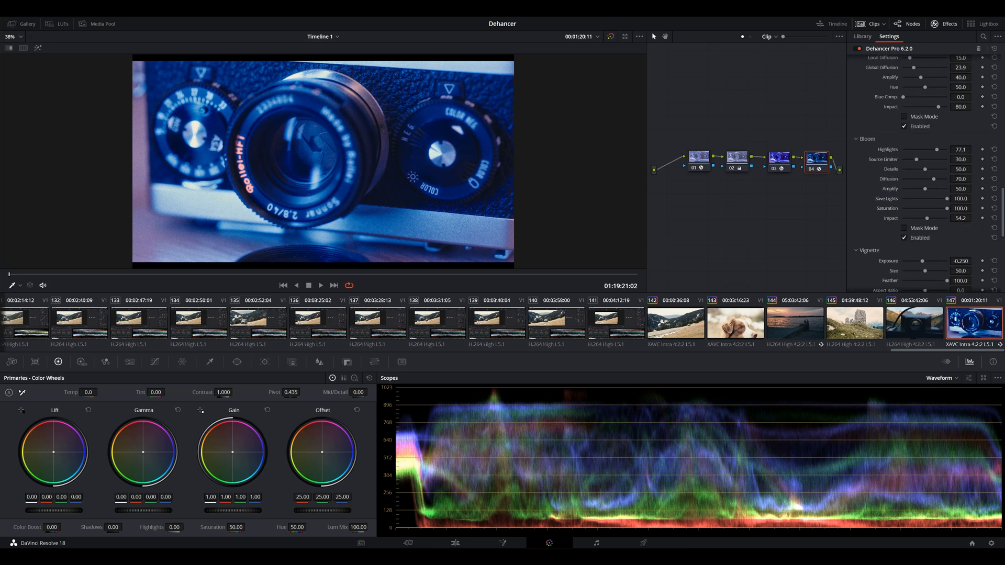
{"action": "scroll", "coordinate": [924, 173], "scroll_direction": "up", "scroll_amount": 10}
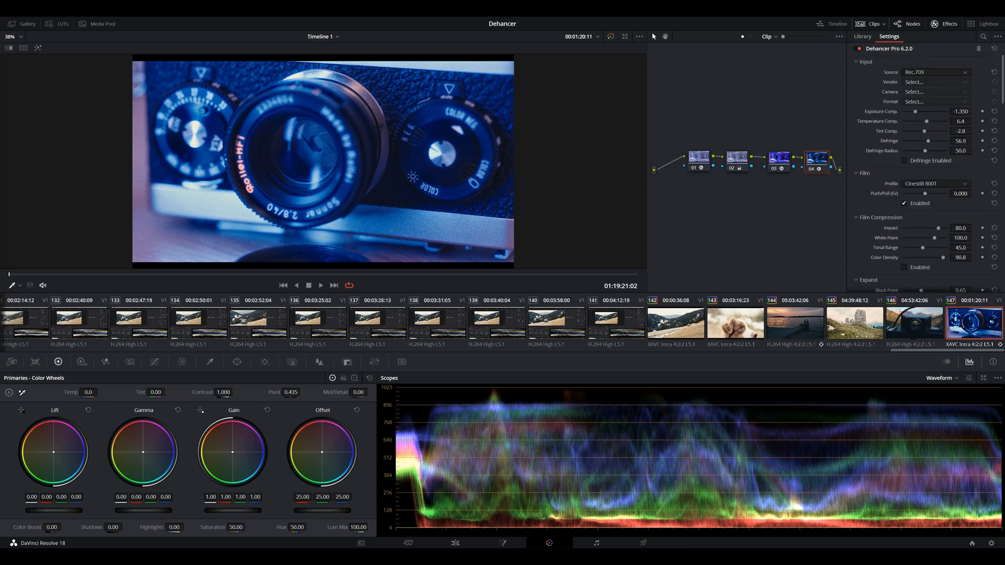
{"action": "scroll", "coordinate": [945, 246], "scroll_direction": "down", "scroll_amount": 10}
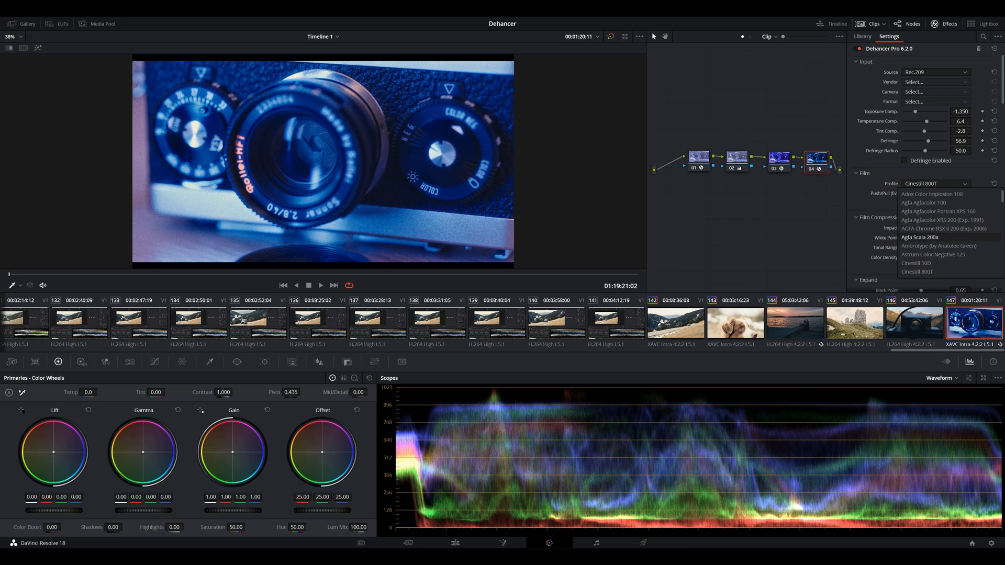
{"action": "scroll", "coordinate": [945, 246], "scroll_direction": "up", "scroll_amount": 6}
{"action": "scroll", "coordinate": [948, 233], "scroll_direction": "down", "scroll_amount": 5}
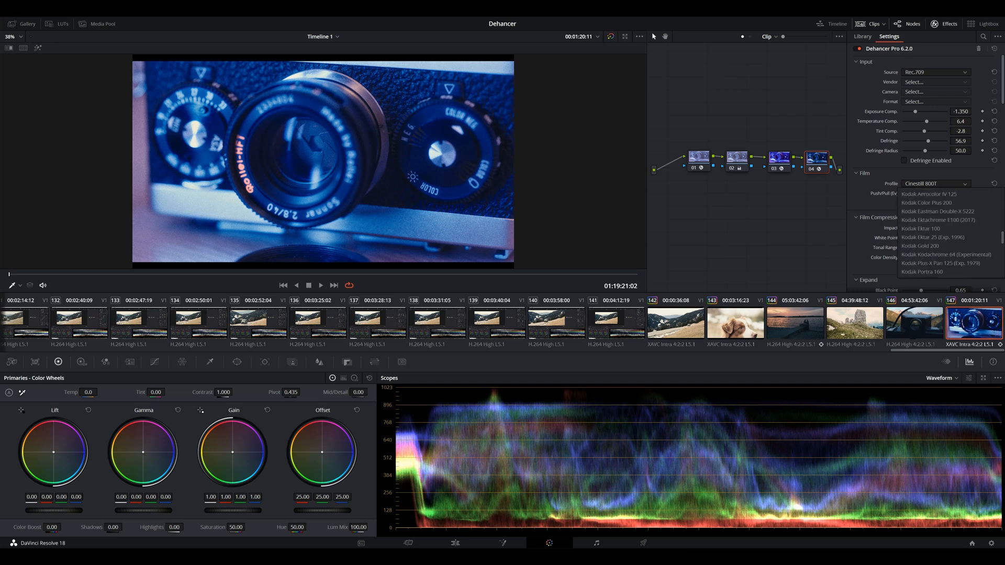
{"action": "key", "text": "Escape"}
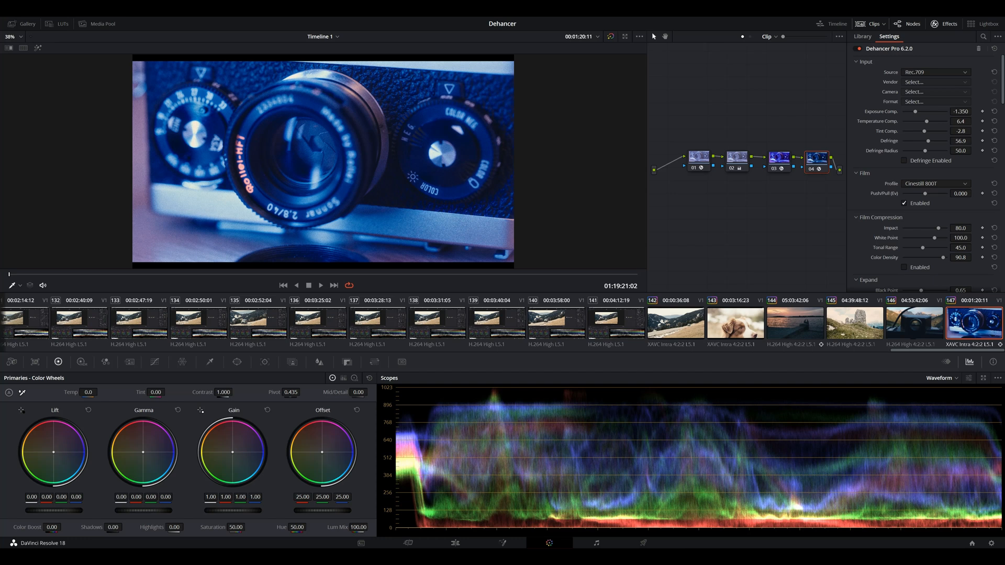
{"action": "scroll", "coordinate": [926, 173], "scroll_direction": "down", "scroll_amount": 10}
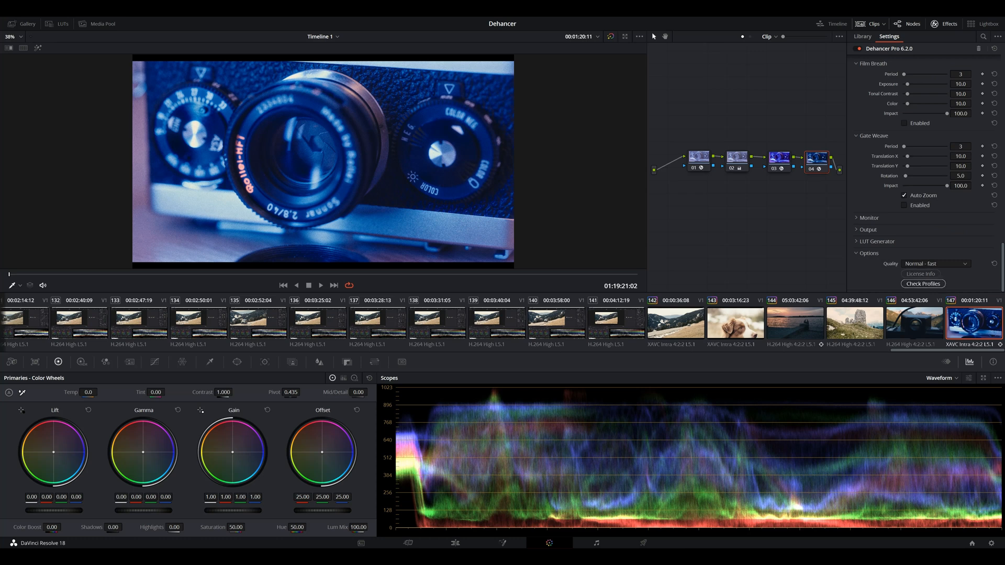
{"action": "left_click", "coordinate": [923, 284]}
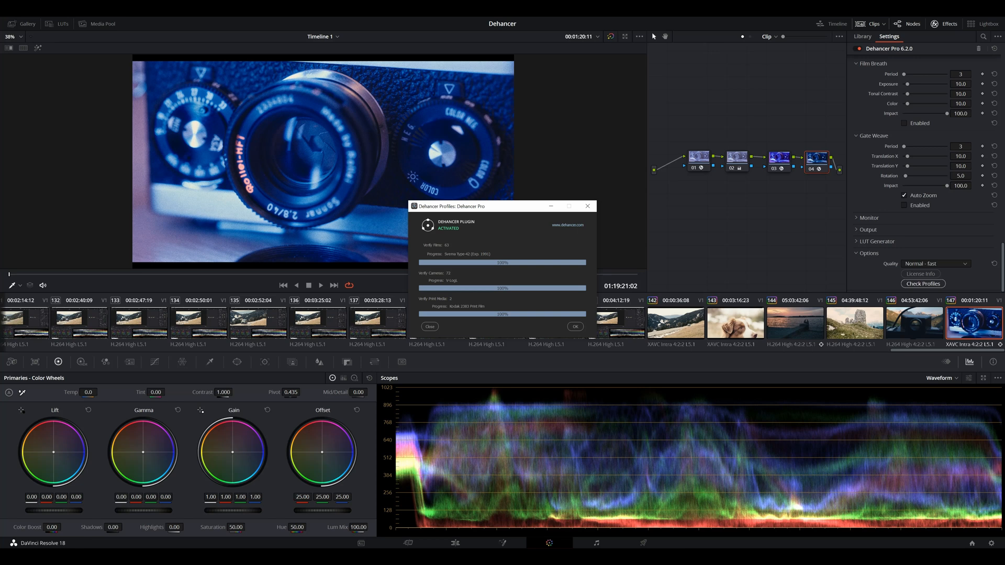
{"action": "left_click", "coordinate": [576, 327]}
Step: Recheck the camera clip's film profile list after the profile verification, keeping Cinestill 800T
{"action": "scroll", "coordinate": [925, 172], "scroll_direction": "up", "scroll_amount": 15}
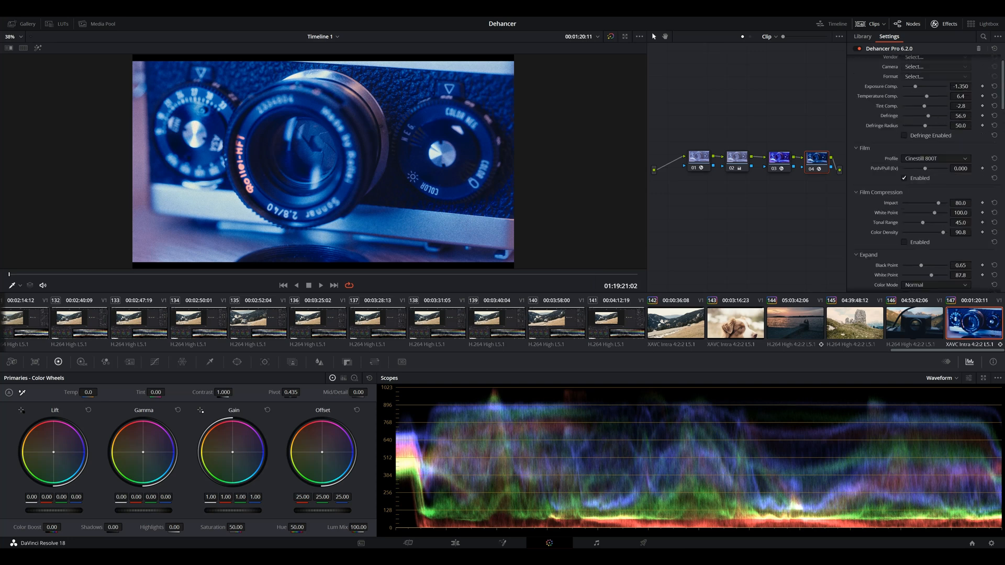
{"action": "left_click", "coordinate": [936, 159]}
{"action": "scroll", "coordinate": [937, 220], "scroll_direction": "down", "scroll_amount": 15}
{"action": "scroll", "coordinate": [948, 208], "scroll_direction": "up", "scroll_amount": 15}
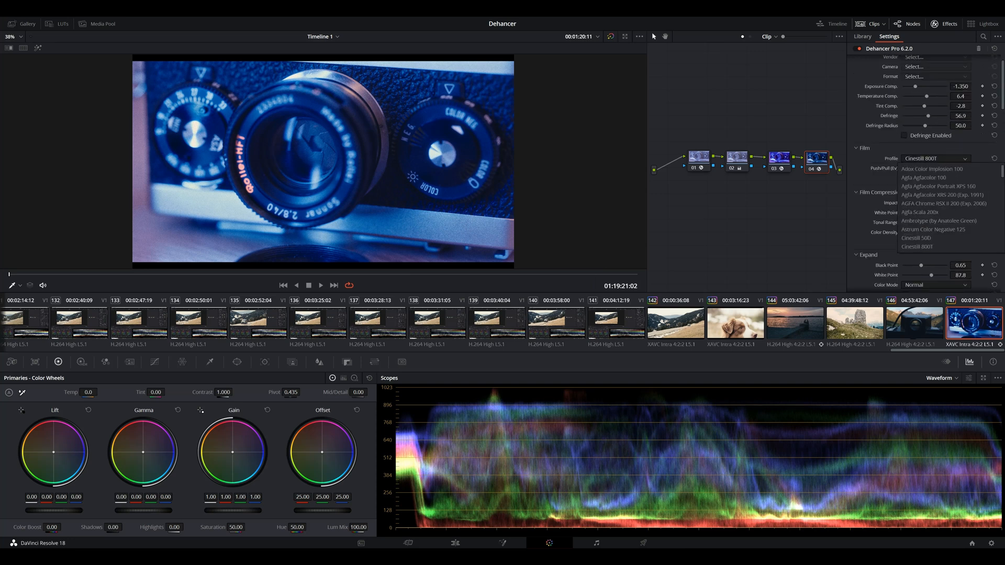
{"action": "left_click", "coordinate": [936, 158]}
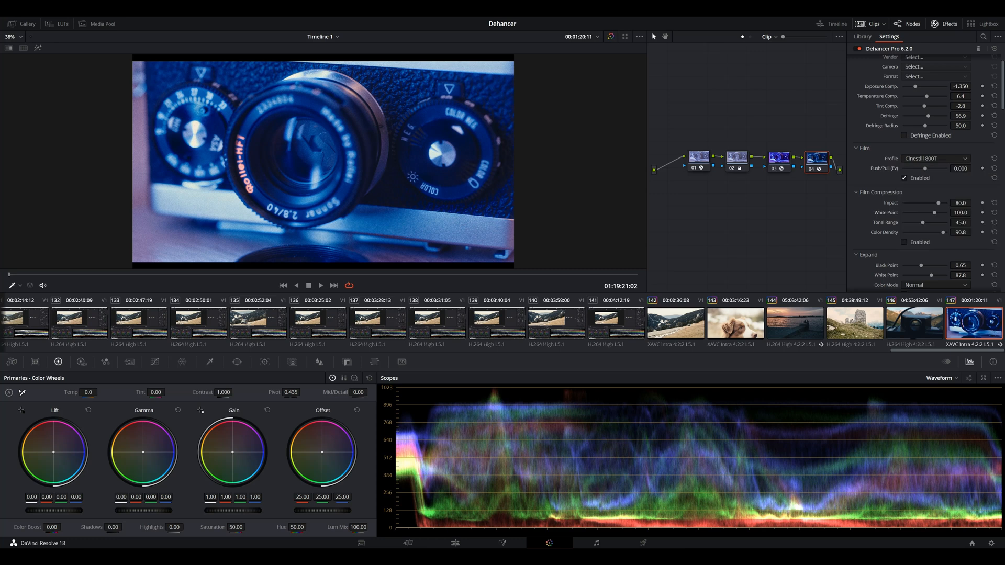